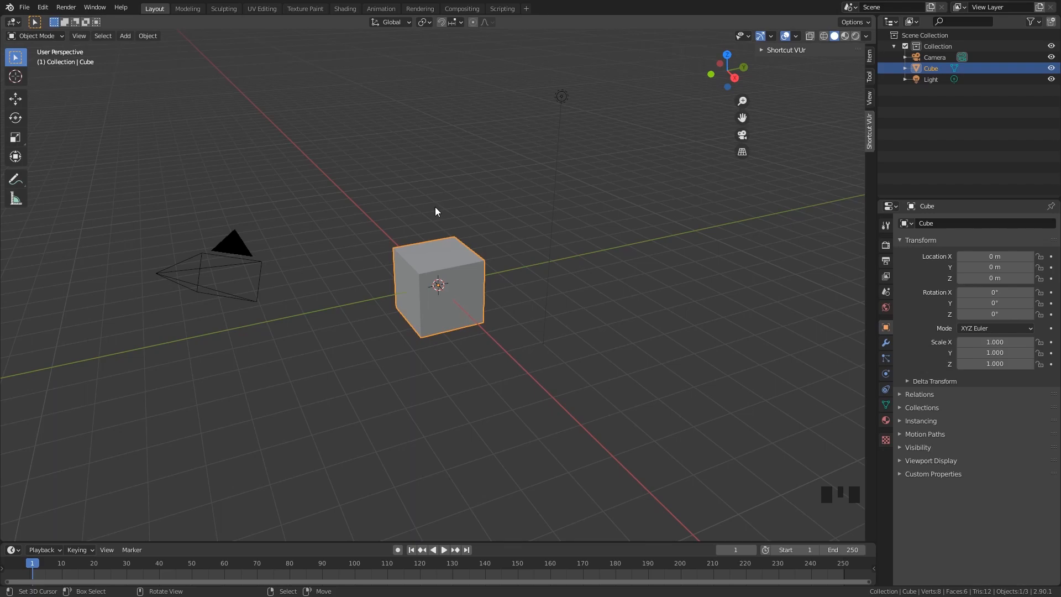
Step: Delete the default cube and add a UV sphere mesh at the scene origin
key("x")
left_click(489, 245)
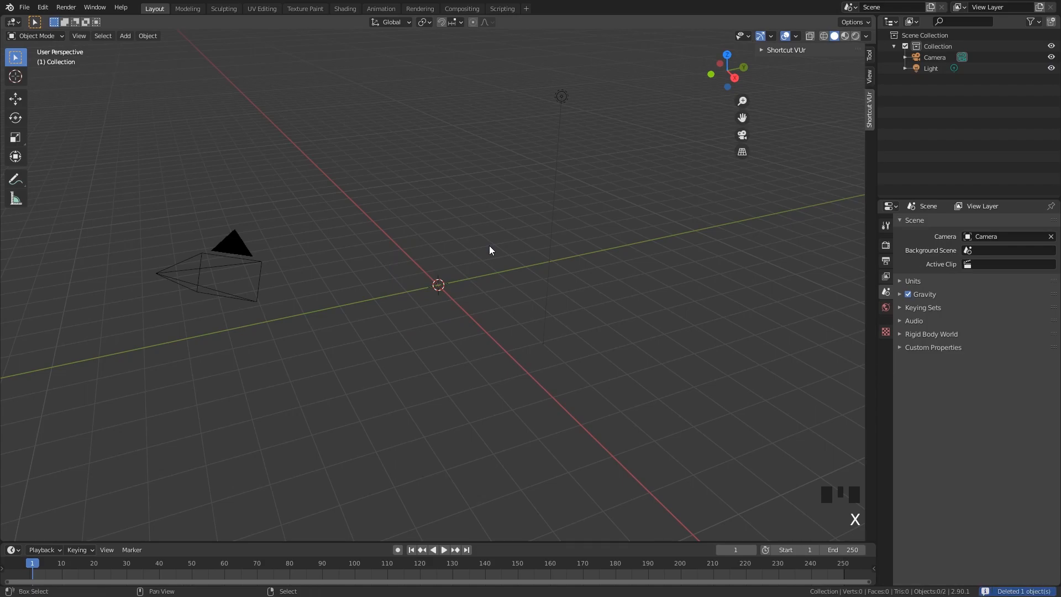
key("shift+a")
mouse_move(464, 136)
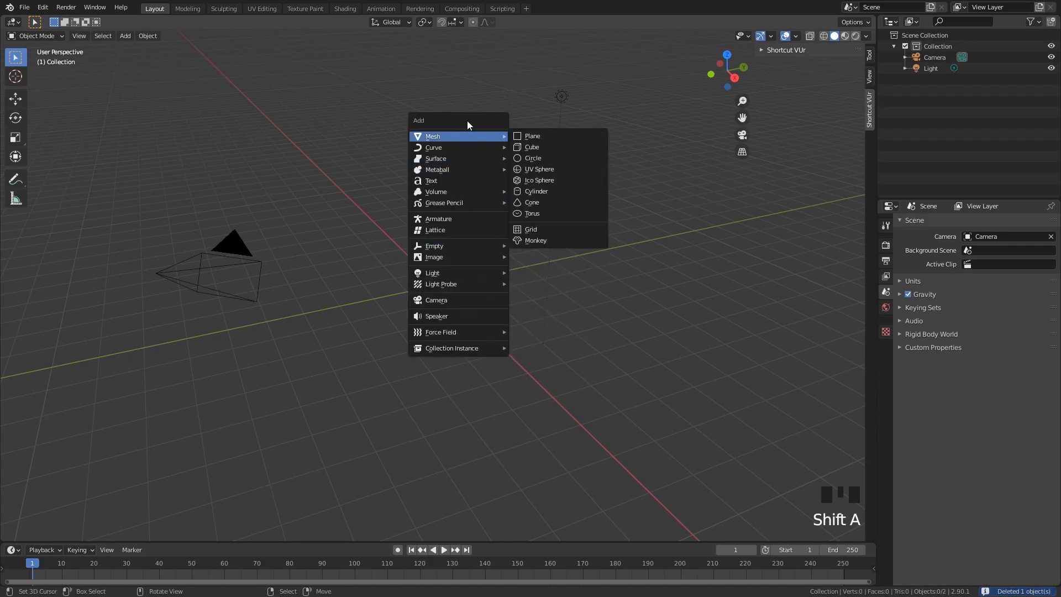
left_click(546, 170)
scroll(541, 287, "up", 3)
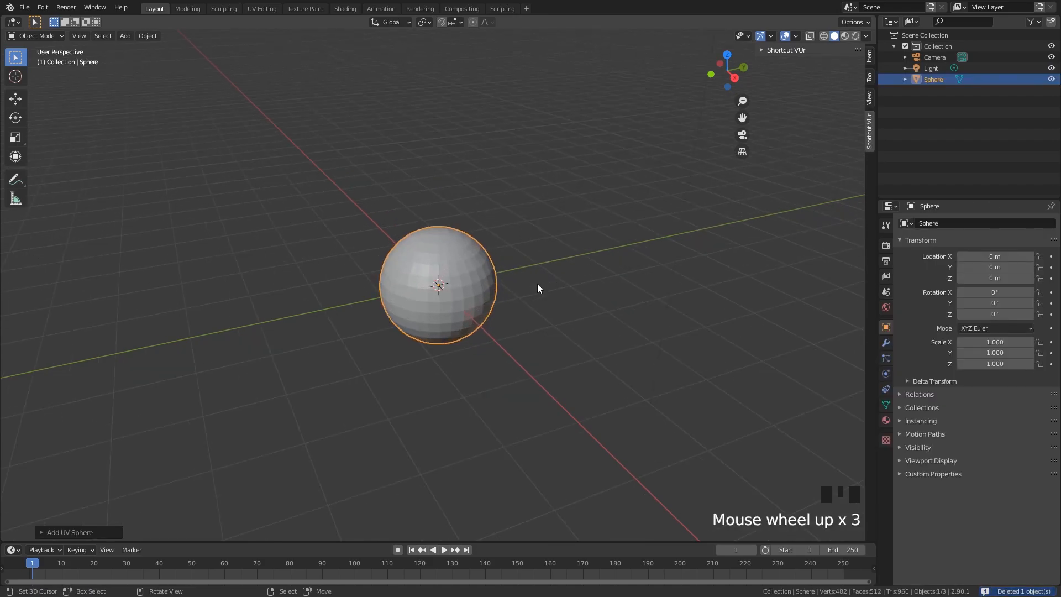
Step: Rename the new sphere object as Metal_sphere
double_click(943, 82)
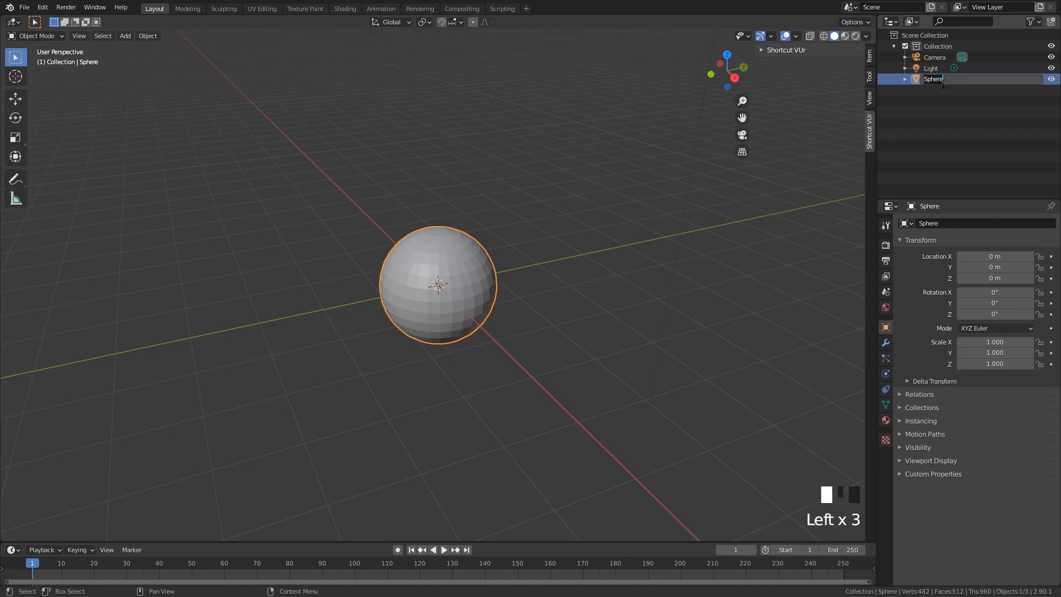
type("Metal_sphere")
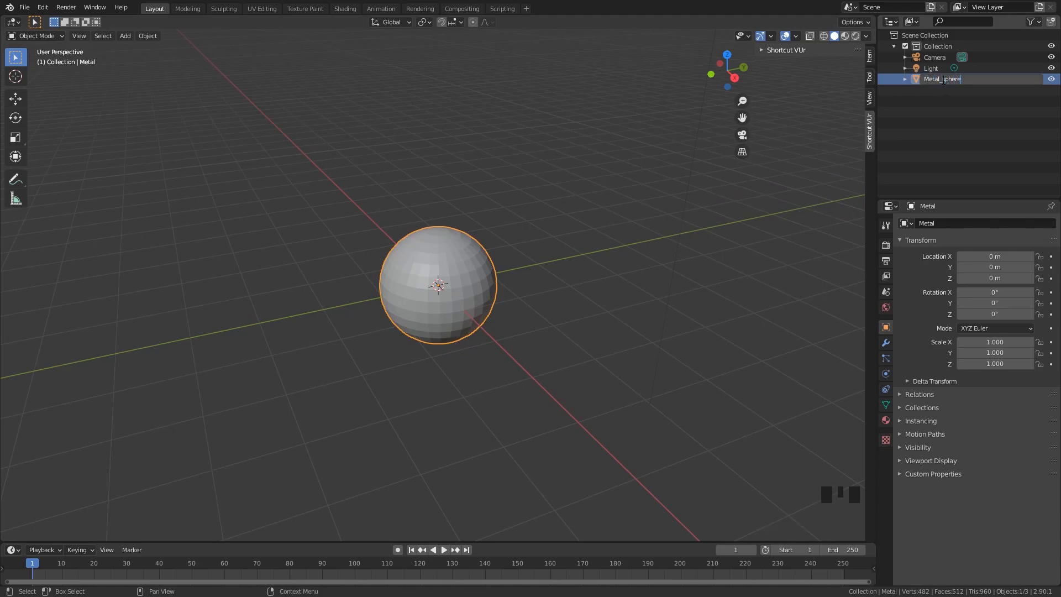
key("Return")
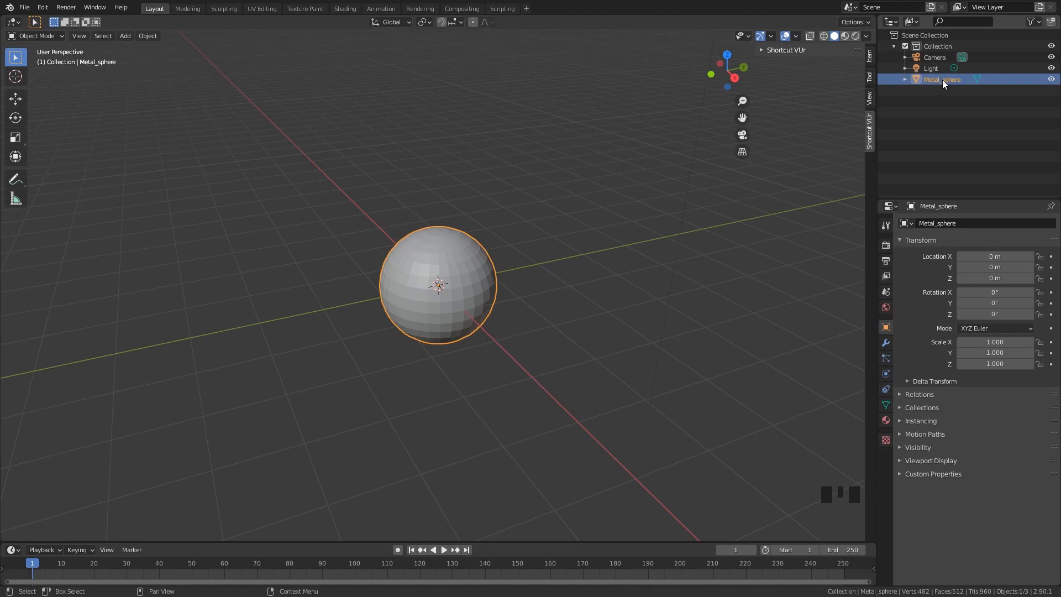
Step: Duplicate Metal_sphere in place and scale the copy up uniformly to about 1.29
key("shift+d")
key("Escape")
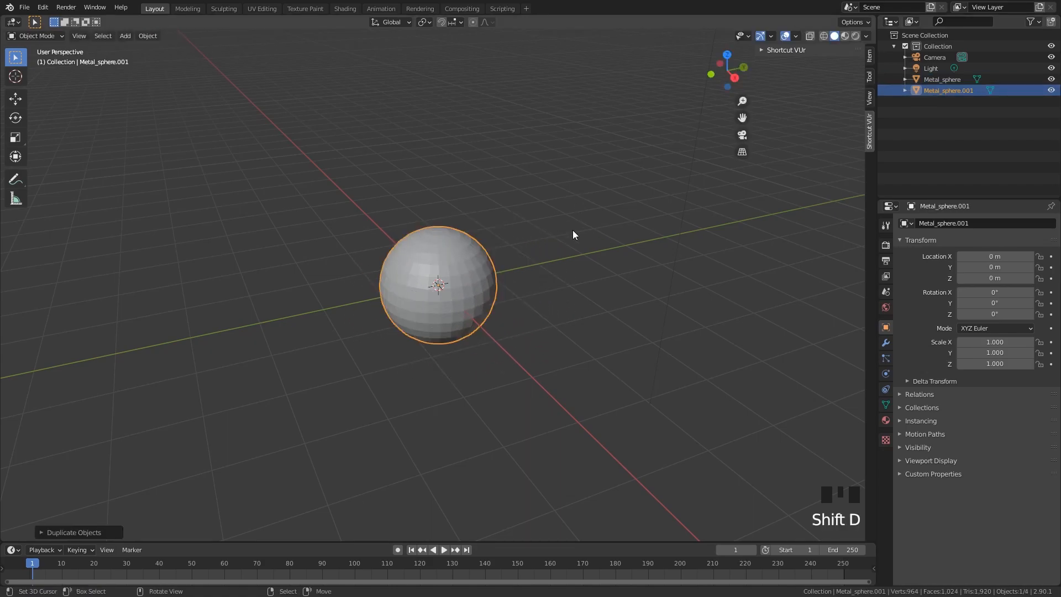
key("s")
left_click(615, 221)
Step: Rename the enlarged duplicate sphere as glass_wire
double_click(948, 90)
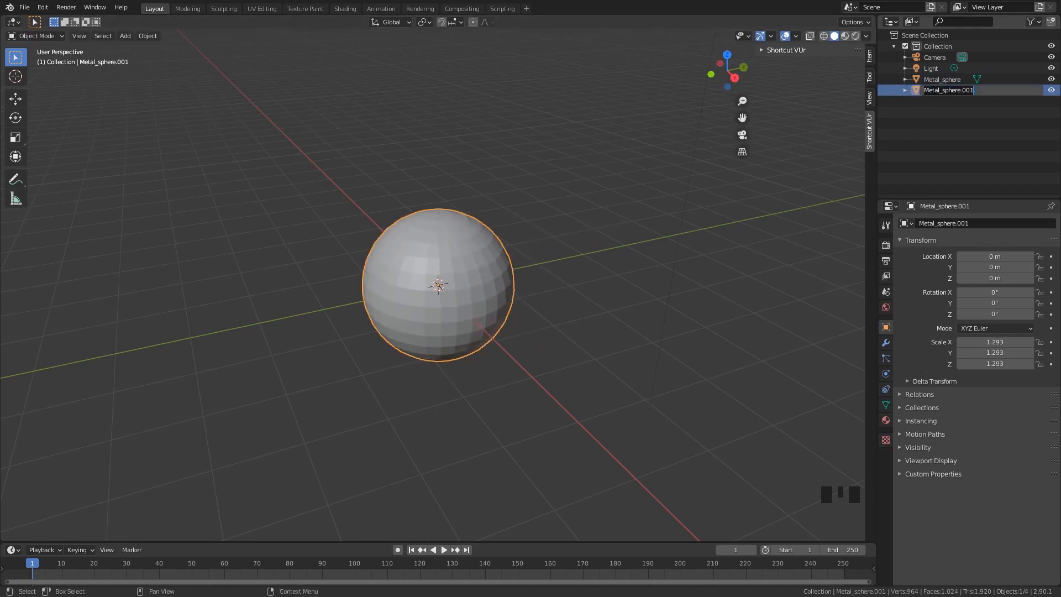
type("glass_wire")
key("Return")
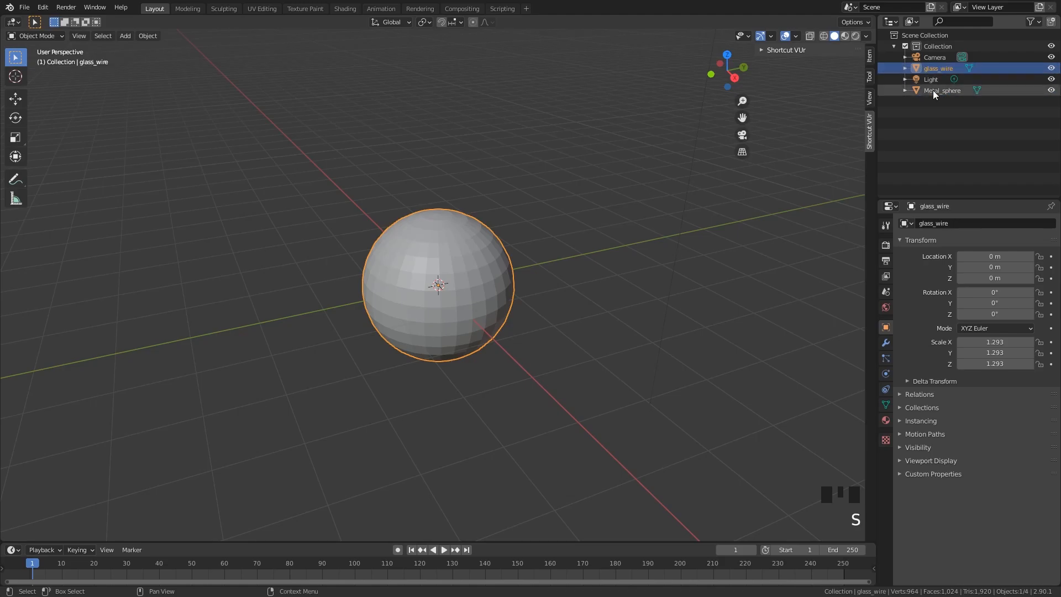
Step: Add a Wireframe modifier to the glass_wire sphere
left_click(886, 343)
left_click(975, 223)
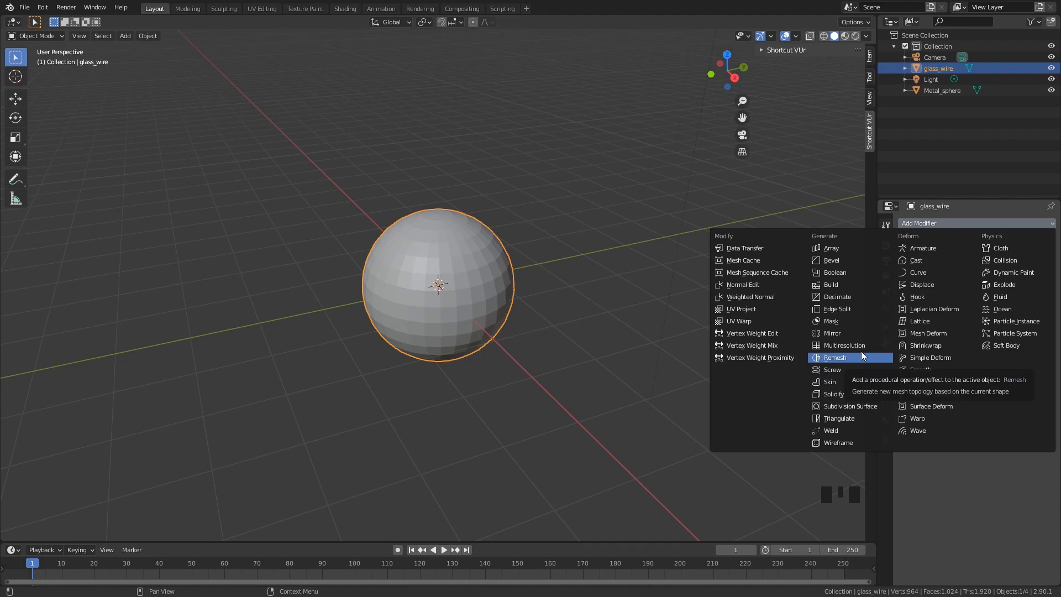
left_click(853, 442)
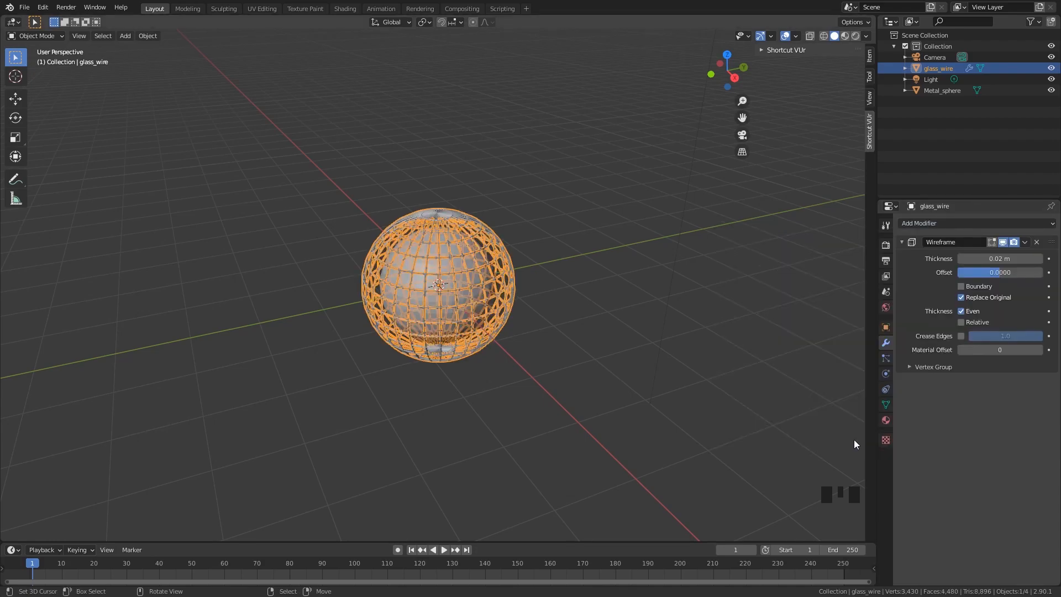
scroll(487, 282, "up", 7)
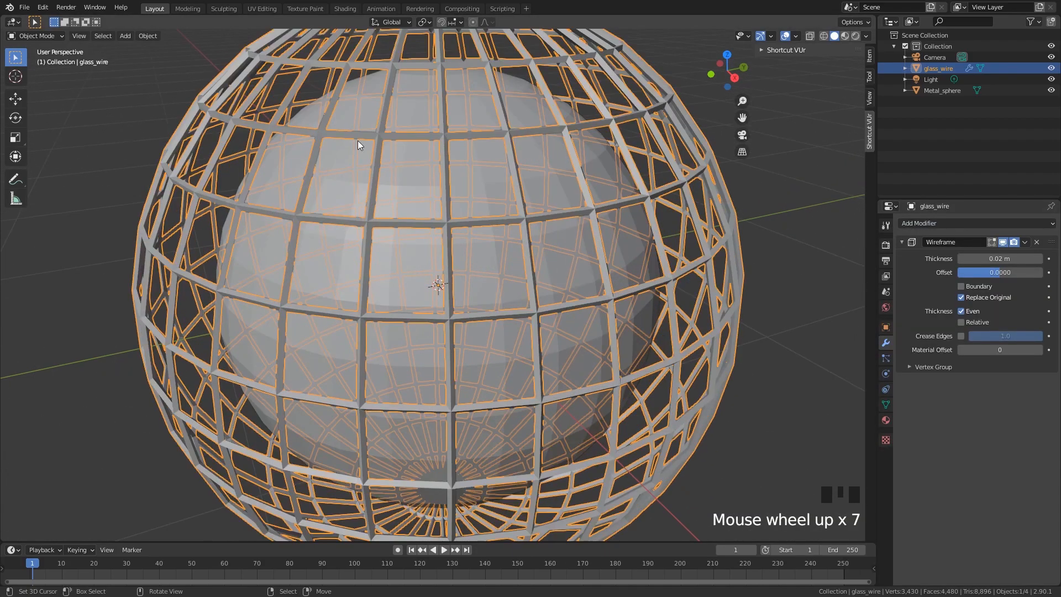
scroll(378, 177, "down", 2)
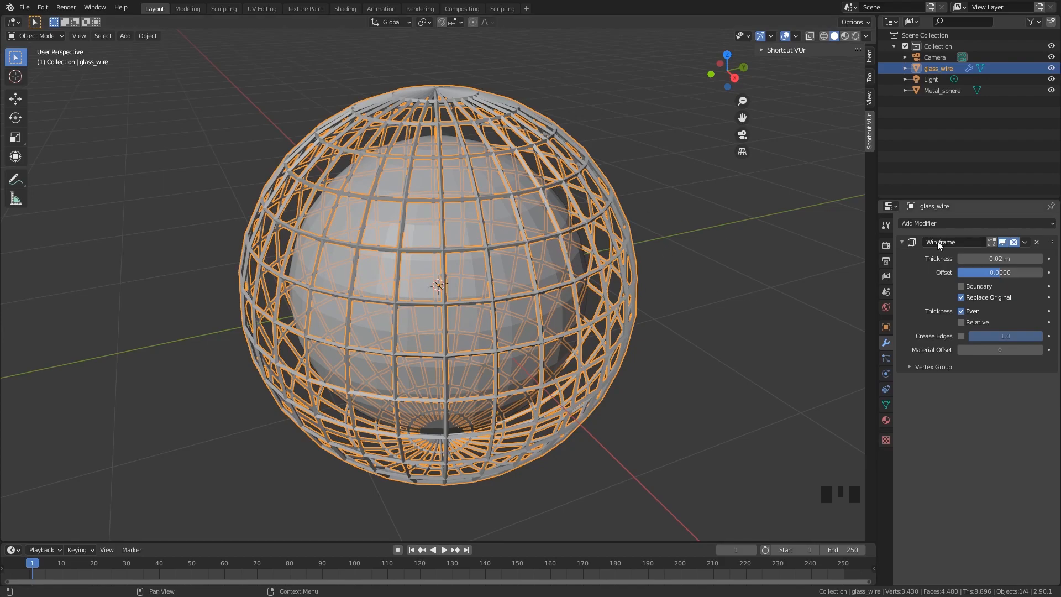
Step: Add a Decimate modifier to glass_wire and place it above the Wireframe modifier in the stack
left_click(945, 223)
left_click(832, 298)
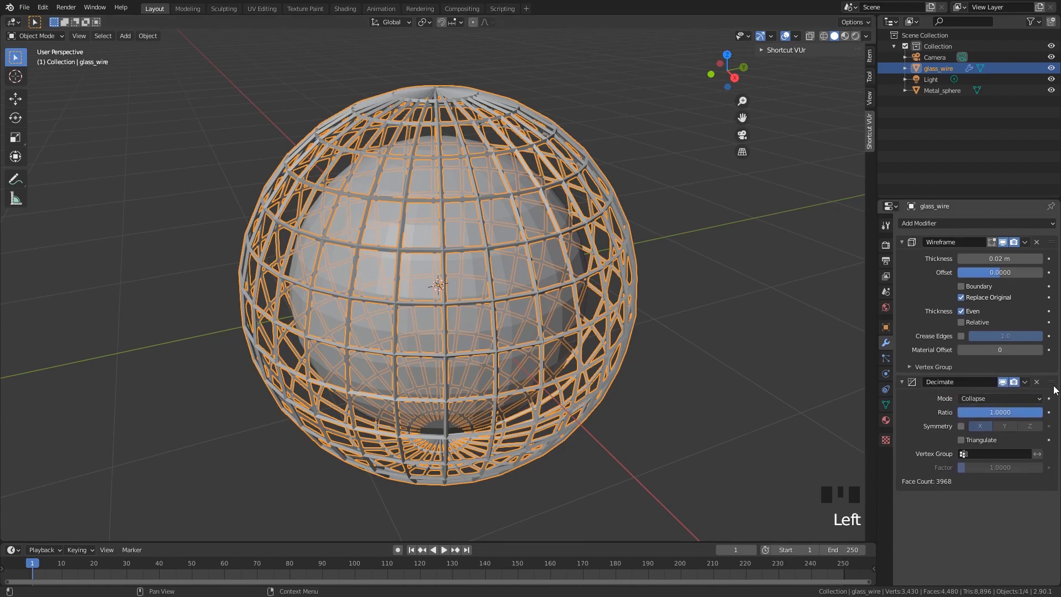
left_click_drag(1053, 382, 1059, 241)
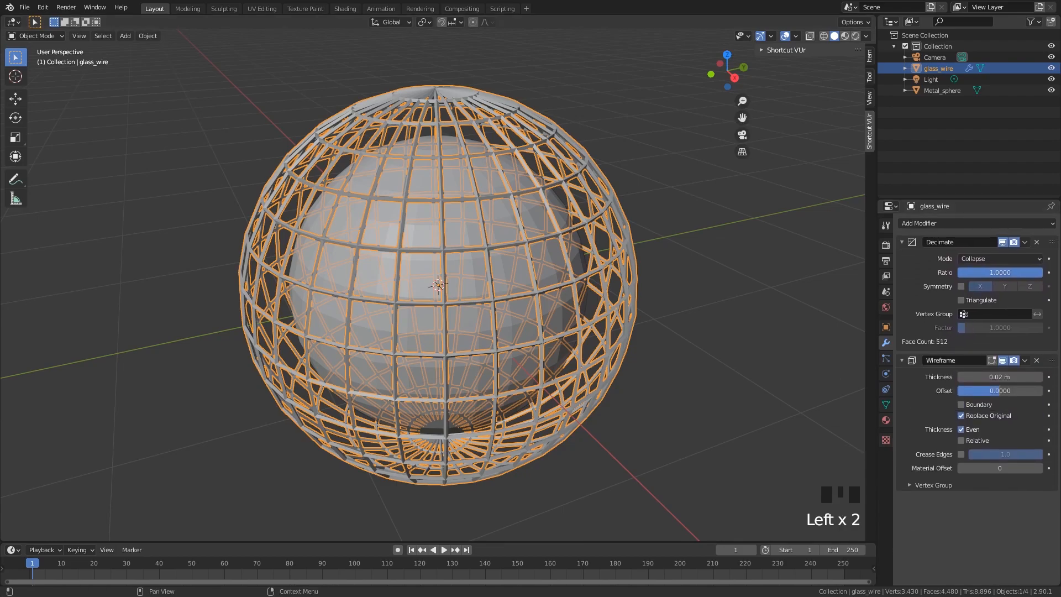
Step: Lower the Decimate ratio to about 0.09 with the Wireframe modifier hidden in the viewport, and turn its display back on
left_click(1004, 360)
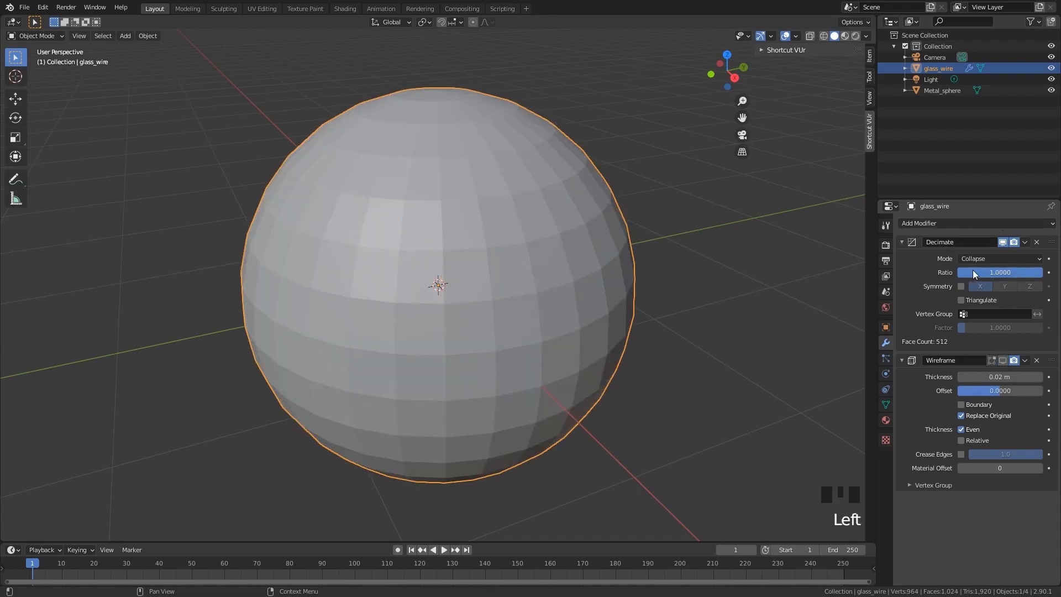
left_click_drag(1016, 273, 939, 273)
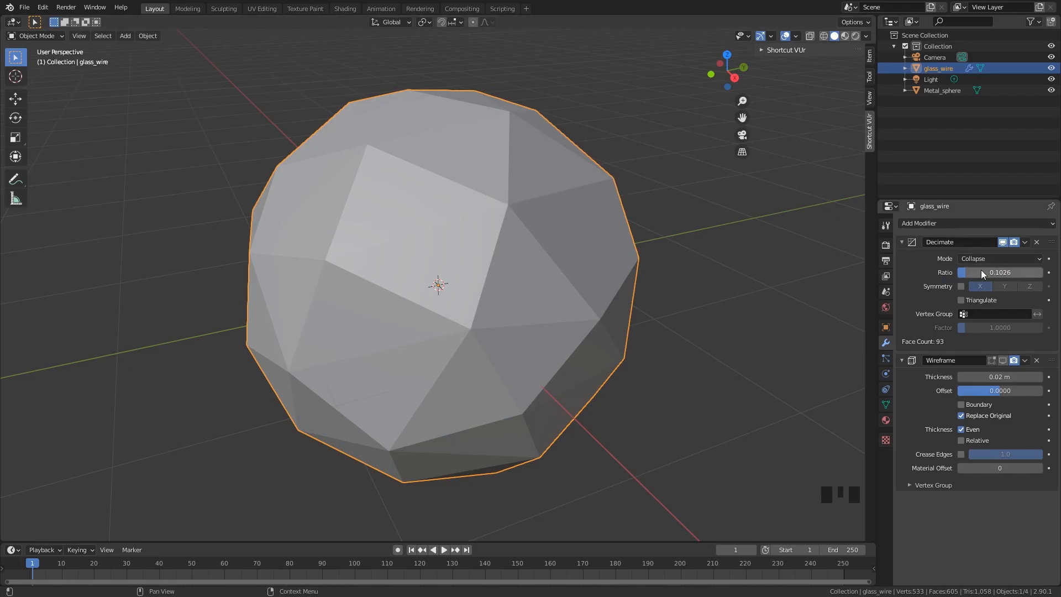
left_click(1003, 273)
left_click_drag(1003, 273, 967, 273)
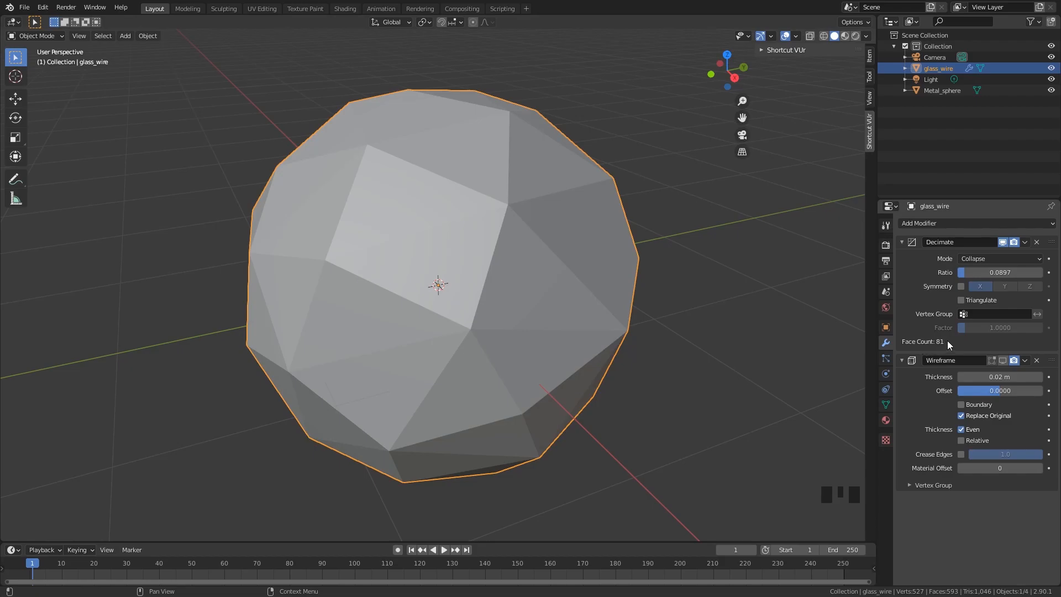
left_click(1004, 359)
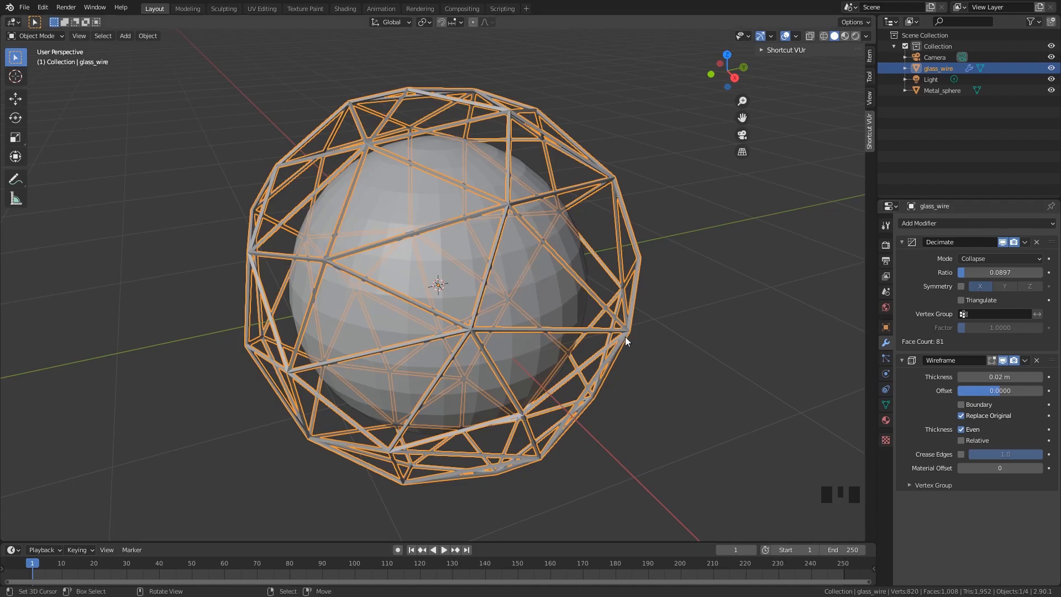
Step: Set the Wireframe modifier's thickness to 0.01 m and deselect the object
left_click(1012, 378)
type(".01")
key("Return")
right_click(683, 198)
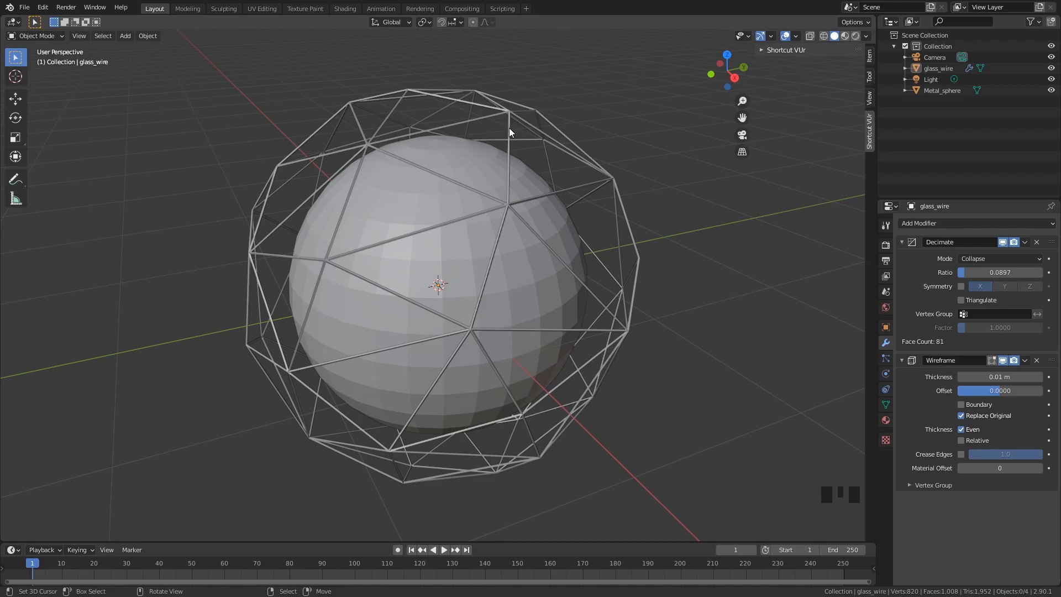
Step: Add a Hair particle system to glass_wire and move it between the Decimate and Wireframe modifiers in the stack
right_click(512, 206)
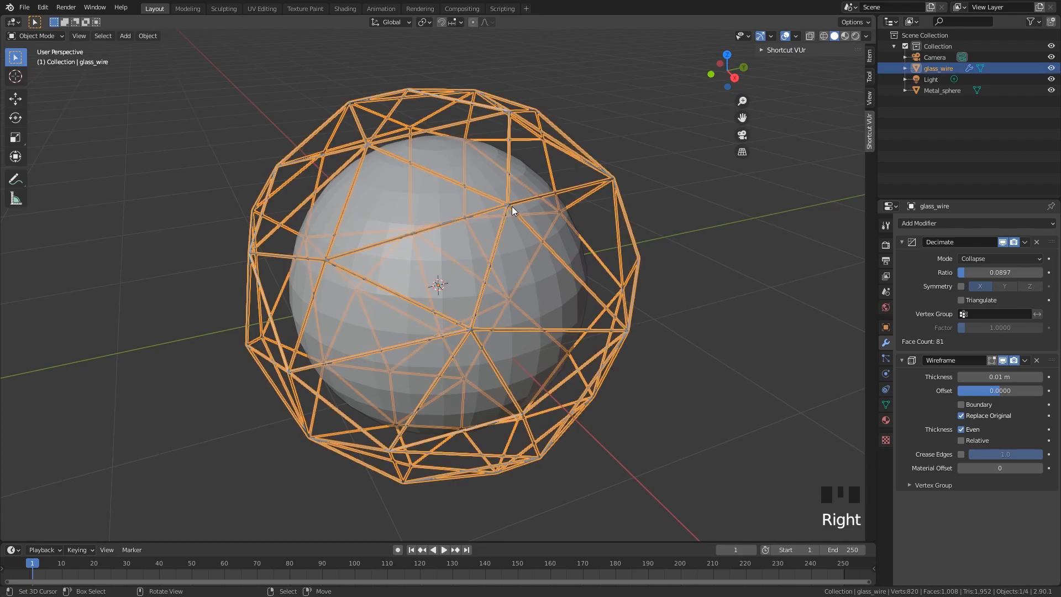
left_click(884, 360)
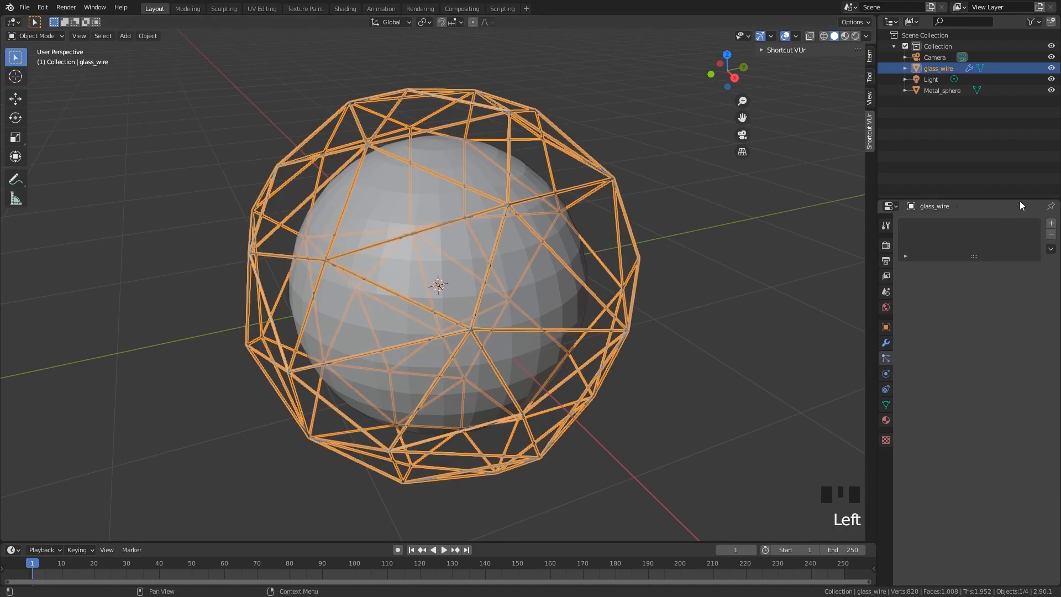
left_click(1051, 224)
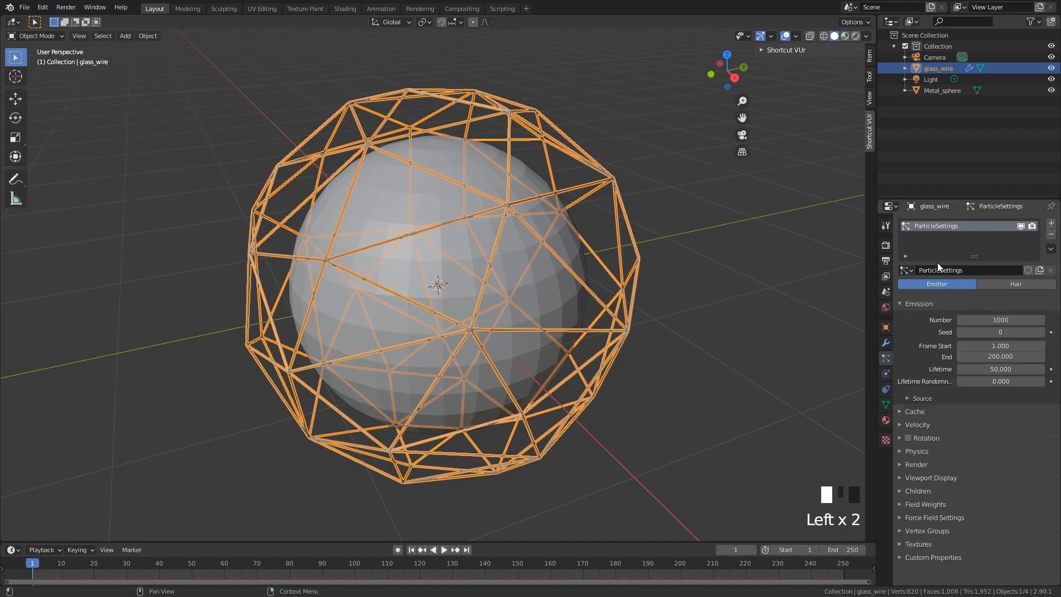
left_click(996, 283)
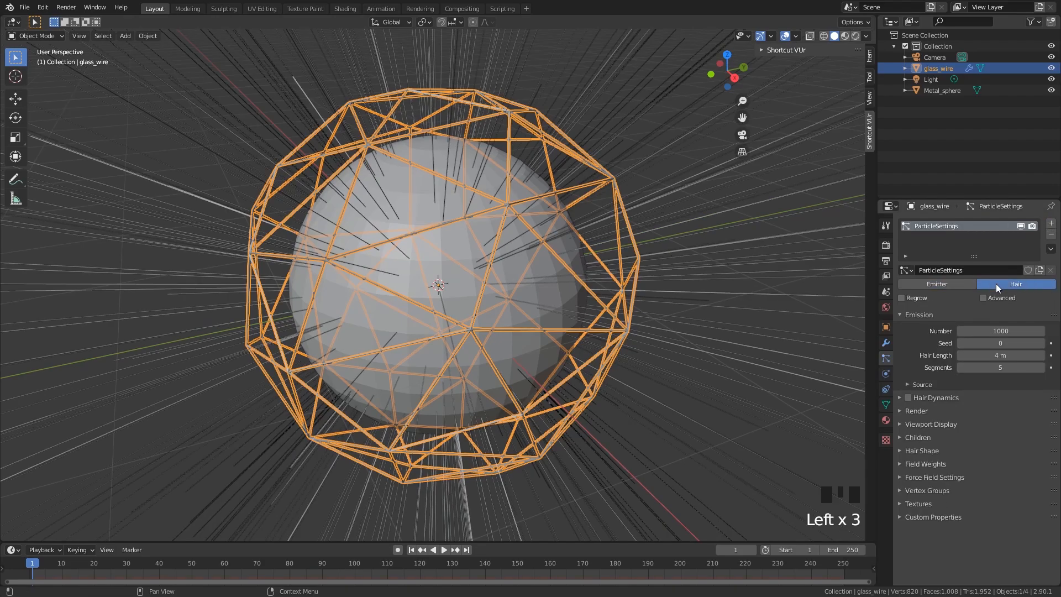
left_click(886, 343)
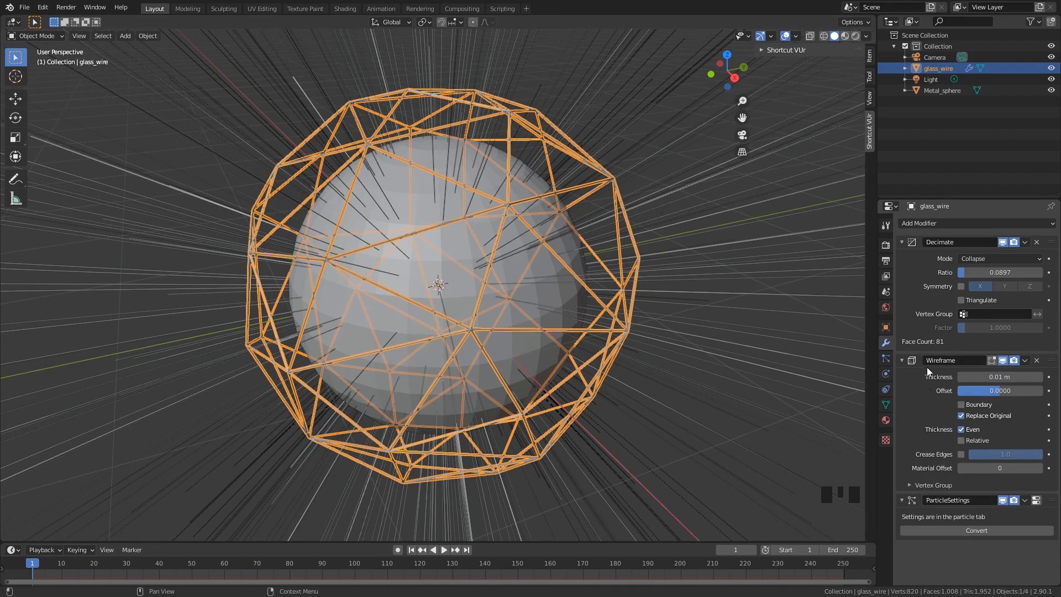
left_click_drag(1052, 500, 1027, 364)
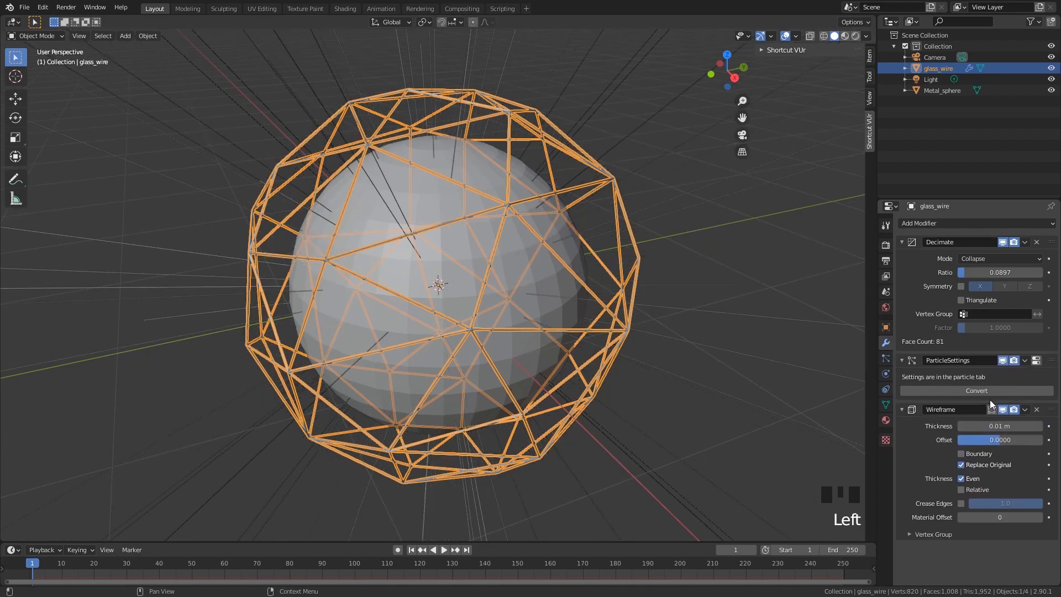
Step: Set the hair to emit from Vertices using the modifier stack, with Random Order turned off
left_click(887, 358)
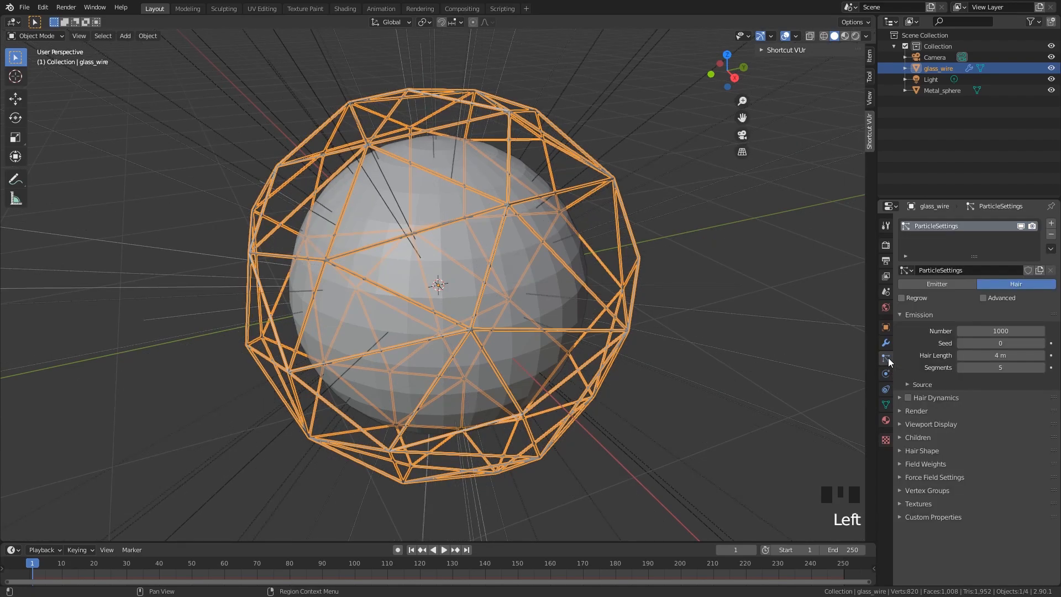
left_click(923, 384)
left_click_drag(958, 398, 977, 410)
left_click(966, 416)
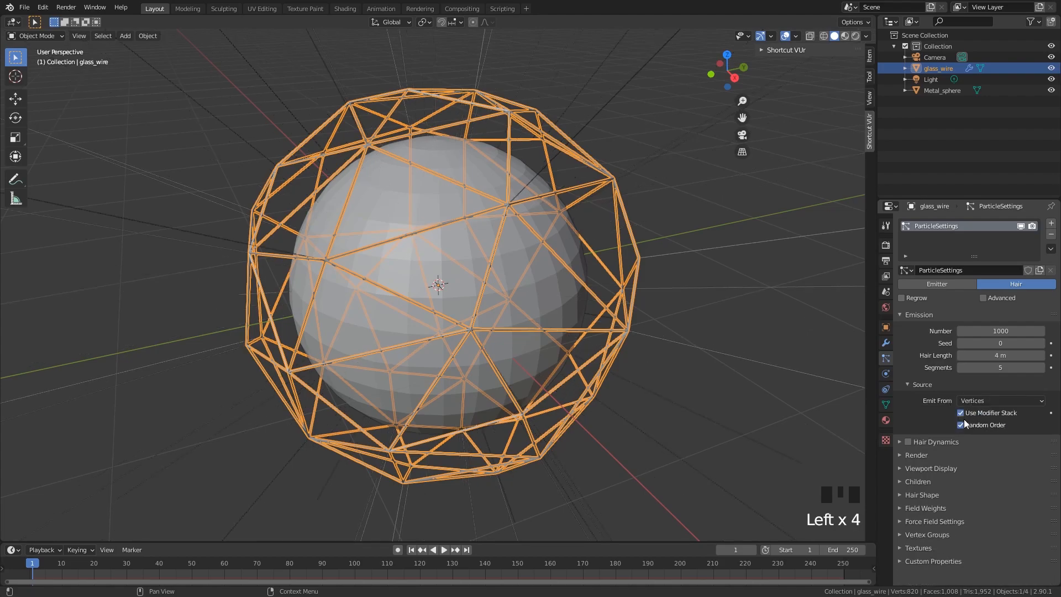
left_click(961, 425)
Step: Examine from several angles how the hair strands are distributed over the vertices of the wire cage
middle_click_drag(553, 234, 635, 218)
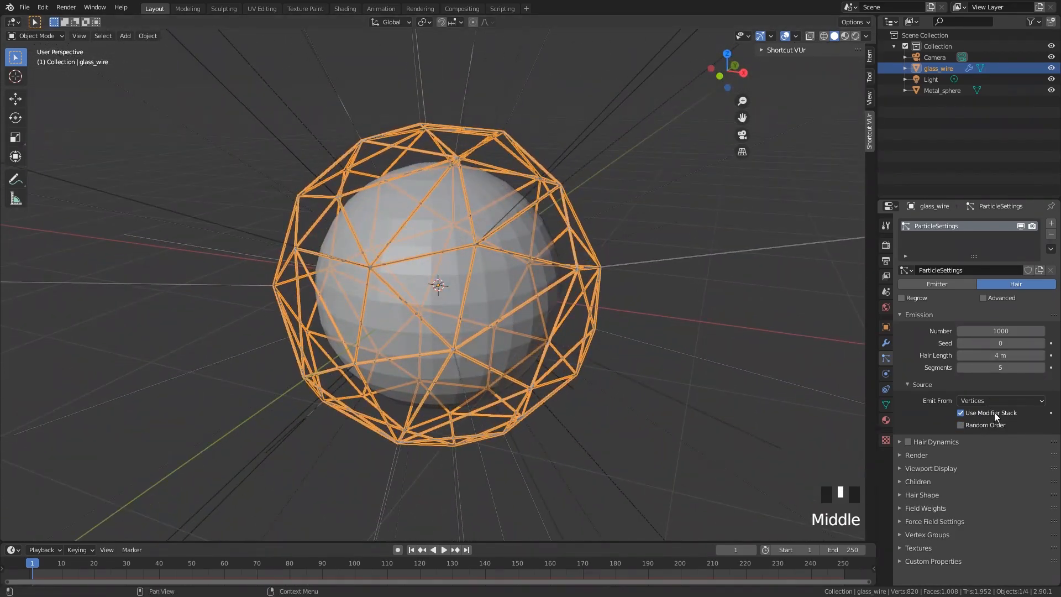
middle_click_drag(513, 237, 489, 251)
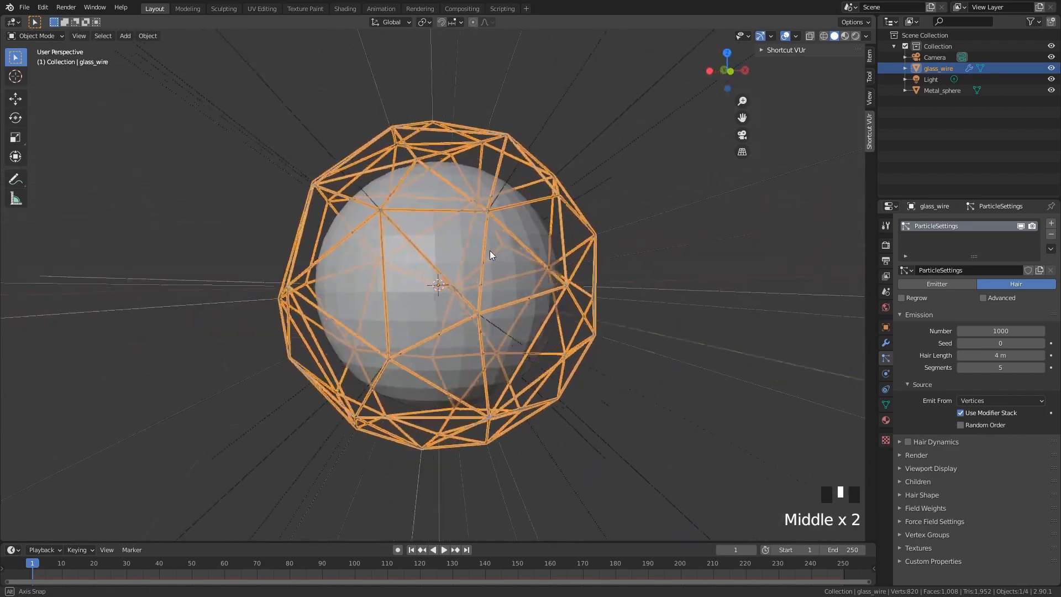
scroll(696, 226, "up", 4)
scroll(708, 204, "down", 2)
middle_click_drag(720, 186, 711, 109)
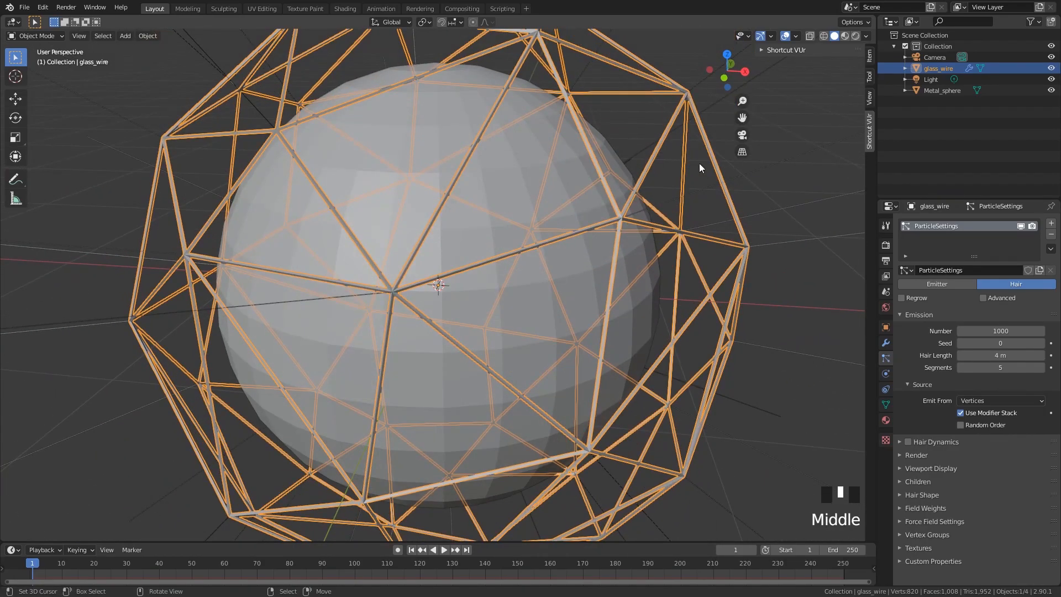
scroll(630, 216, "down", 3)
middle_click_drag(646, 215, 631, 217)
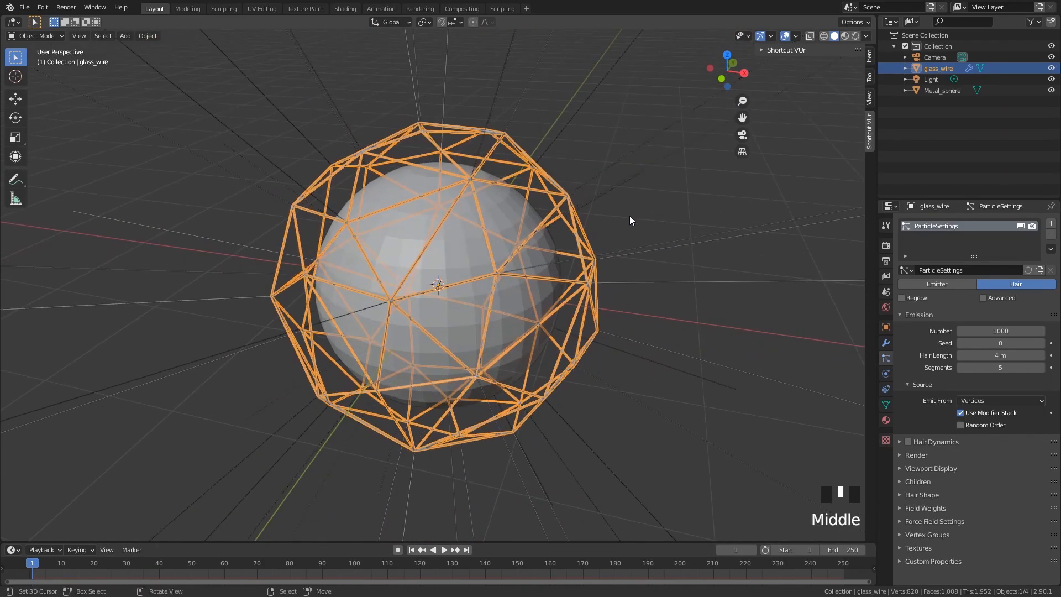
scroll(629, 214, "up", 1)
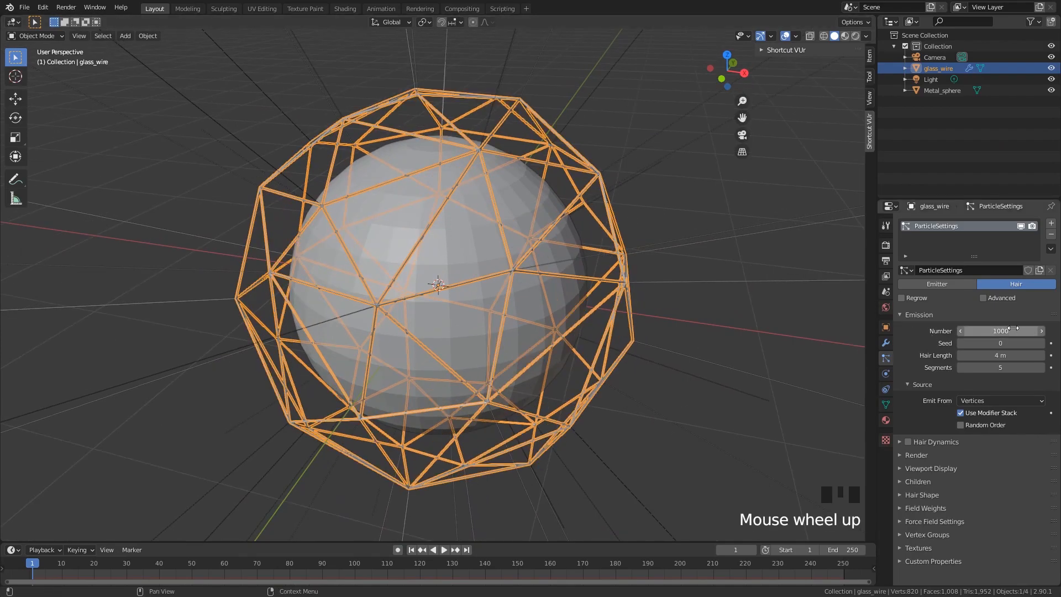
scroll(502, 149, "down", 1)
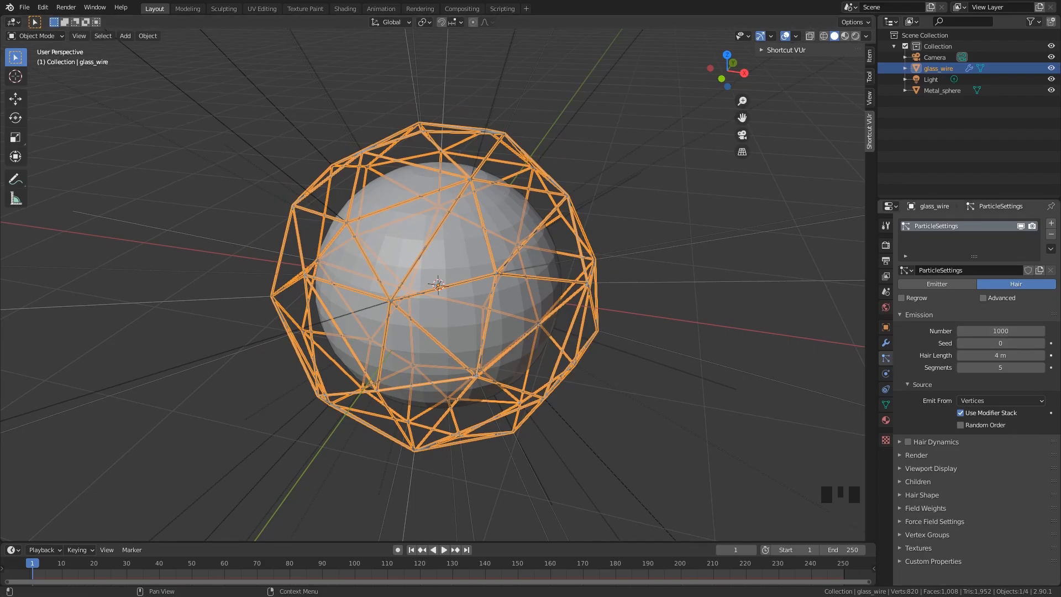
scroll(590, 184, "down", 1)
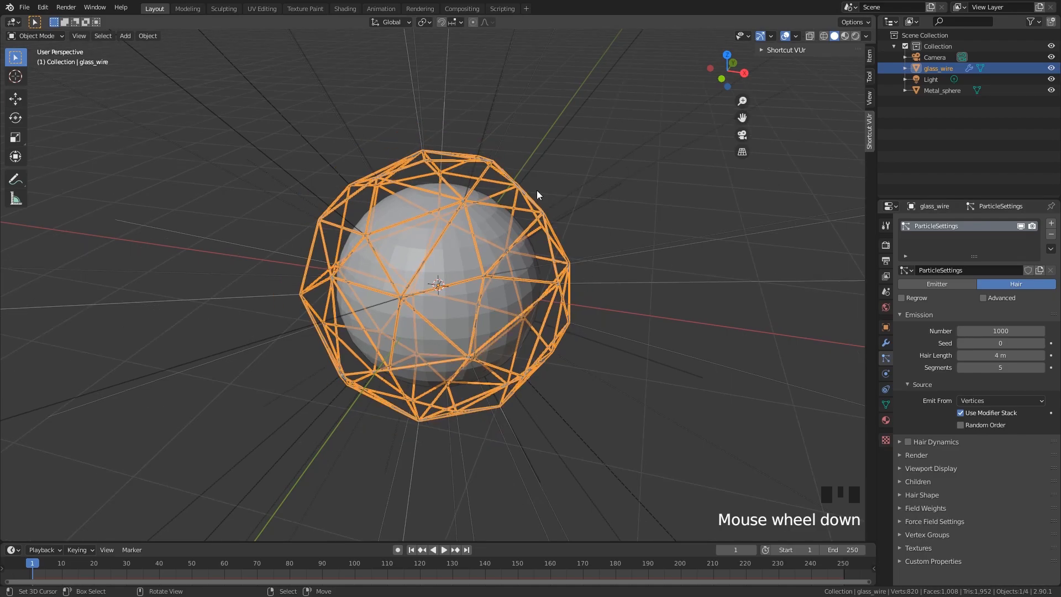
Step: Duplicate glass_wire beside the original and remove the copy's Wireframe and particle system modifiers
key("shift+d")
left_click(780, 104)
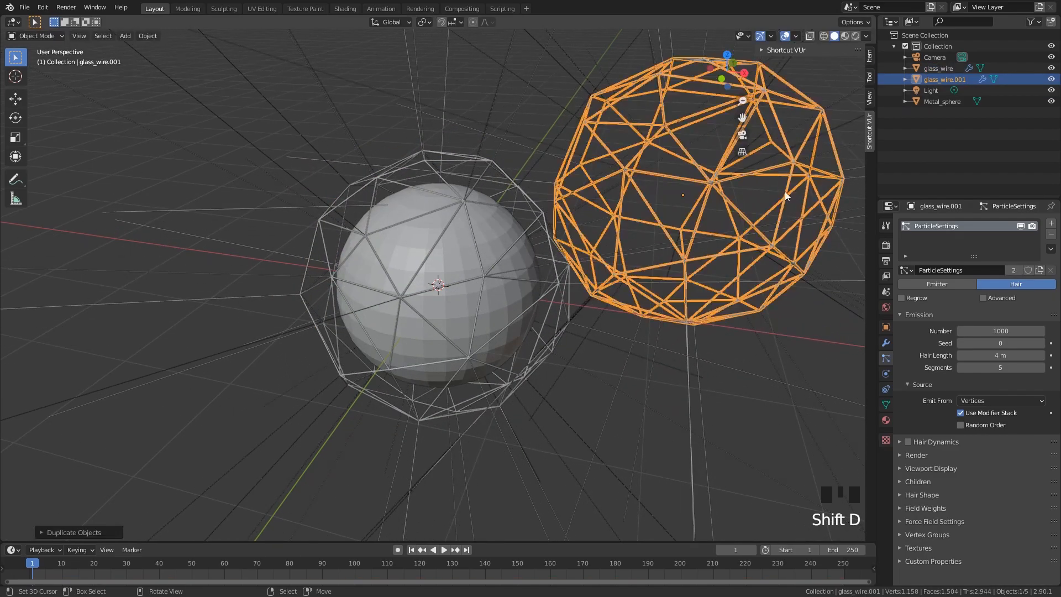
left_click(887, 343)
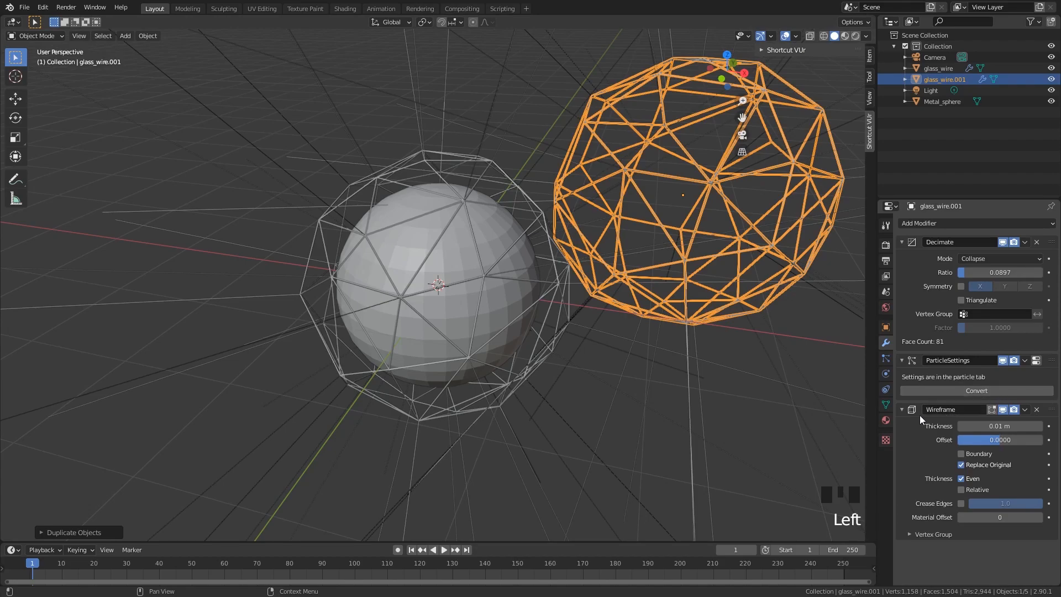
key("x")
key("x")
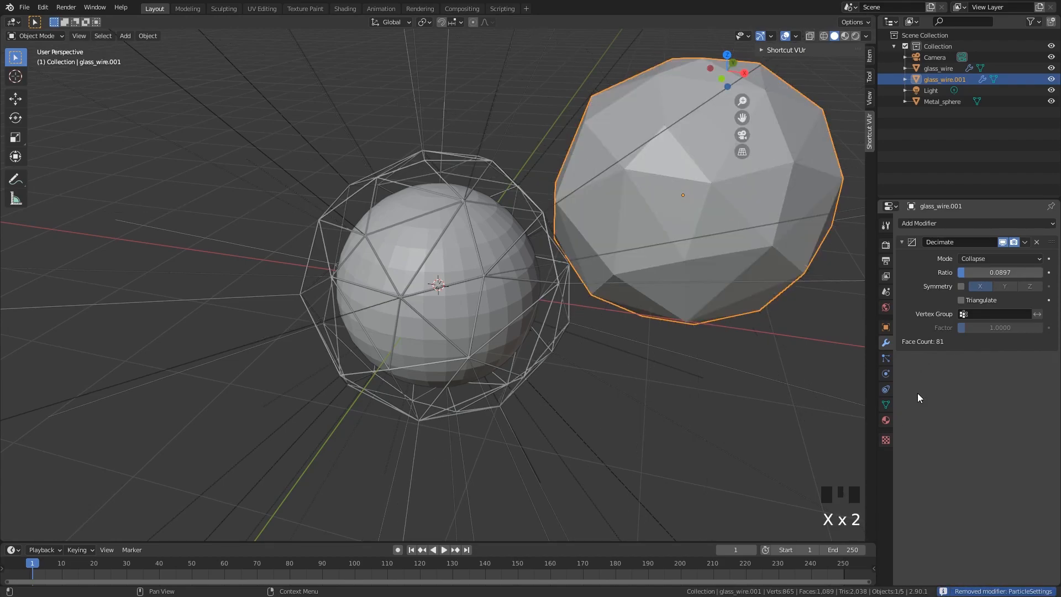
Step: Apply the Decimate modifier on the copy and check its vertex count in Edit Mode
left_click(1026, 243)
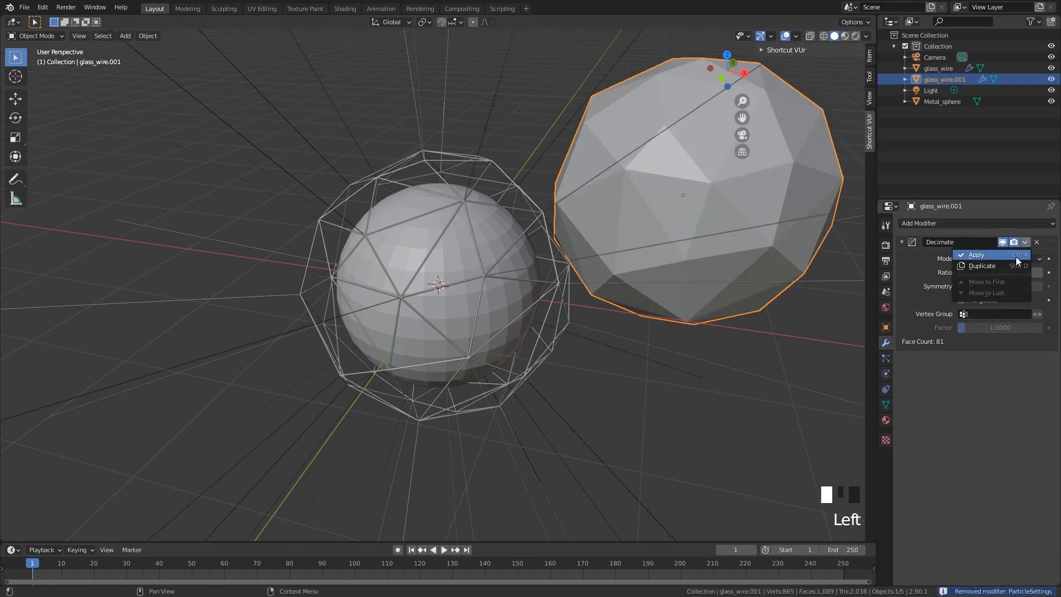
left_click(1016, 257)
right_click(702, 184)
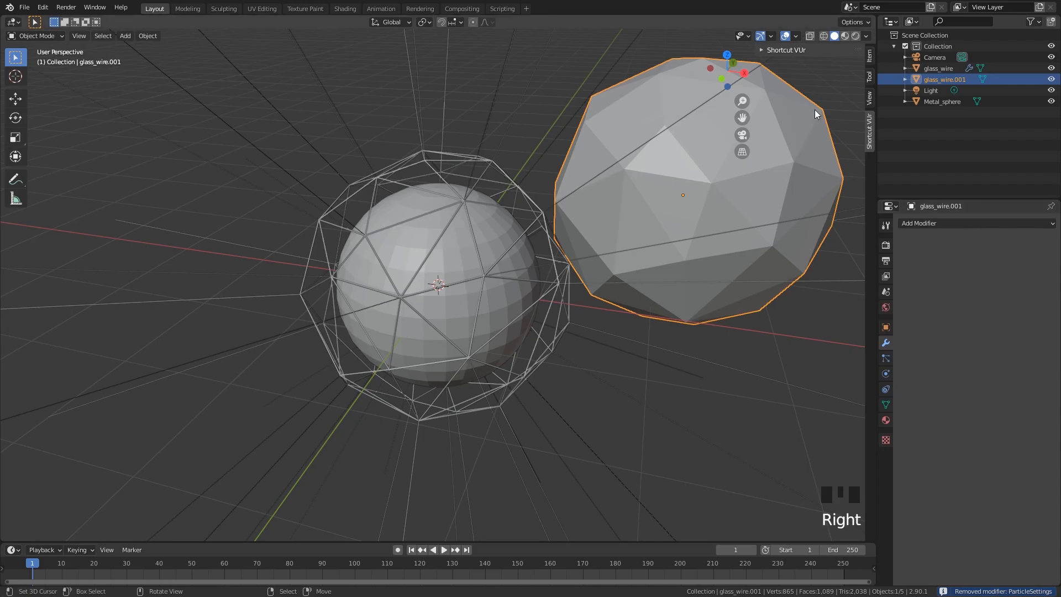
key("Tab")
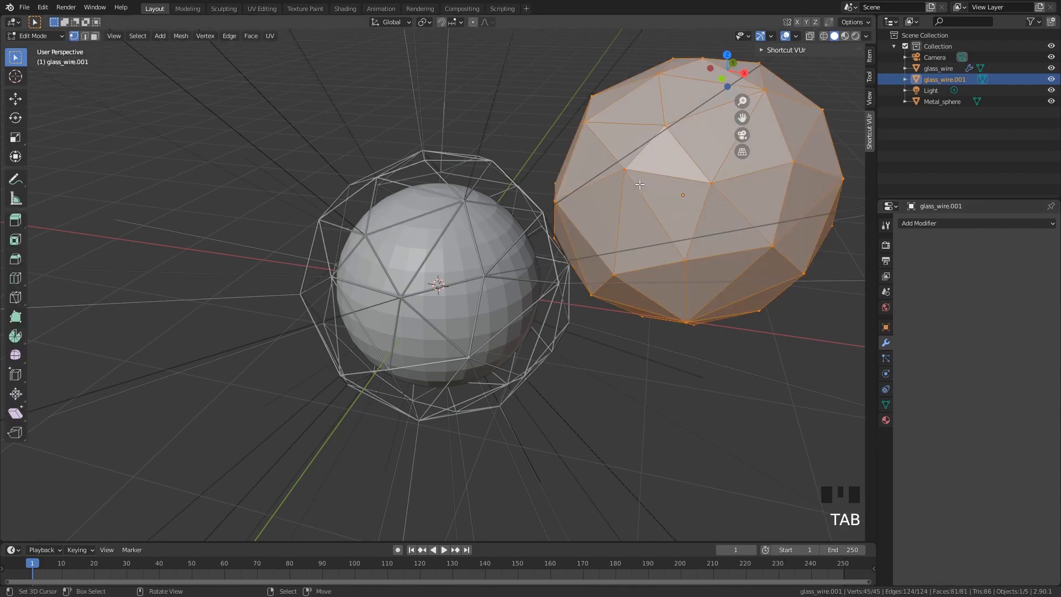
key("a")
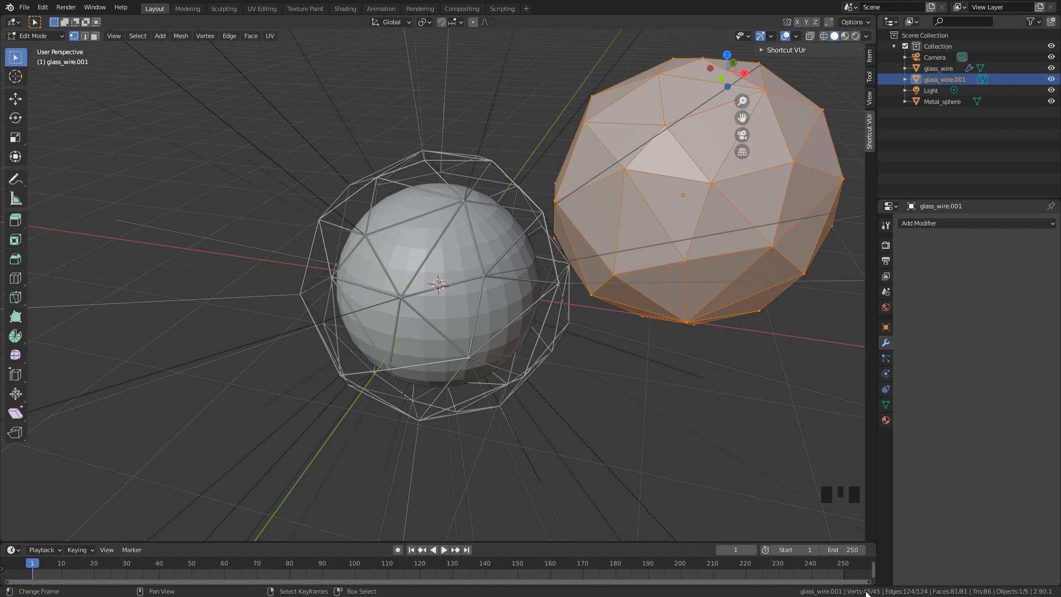
right_click(943, 595)
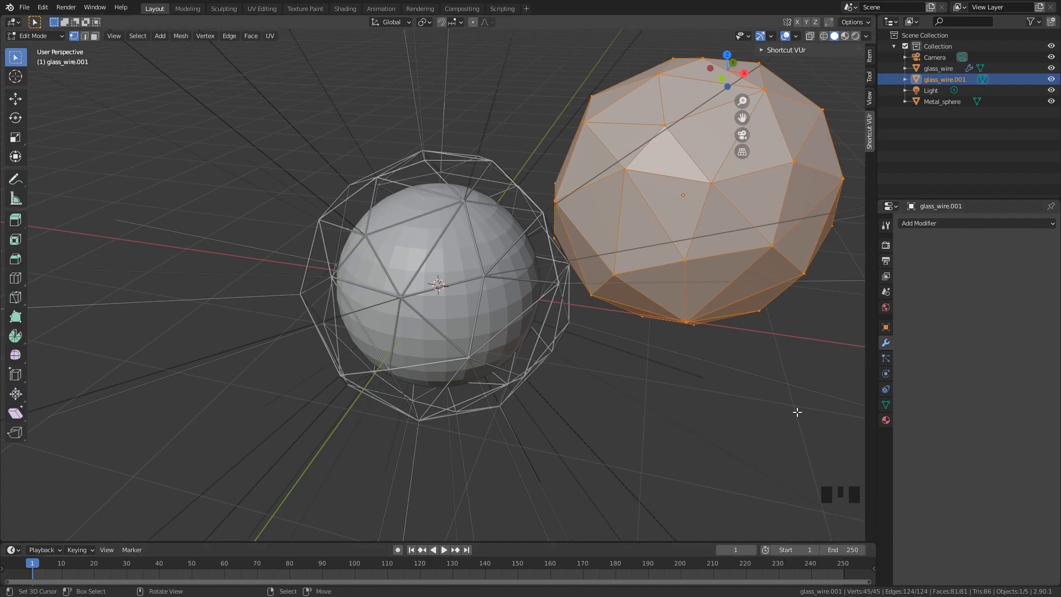
Step: Return to Object Mode and delete the duplicated cage
key("Tab")
key("x")
left_click(735, 230)
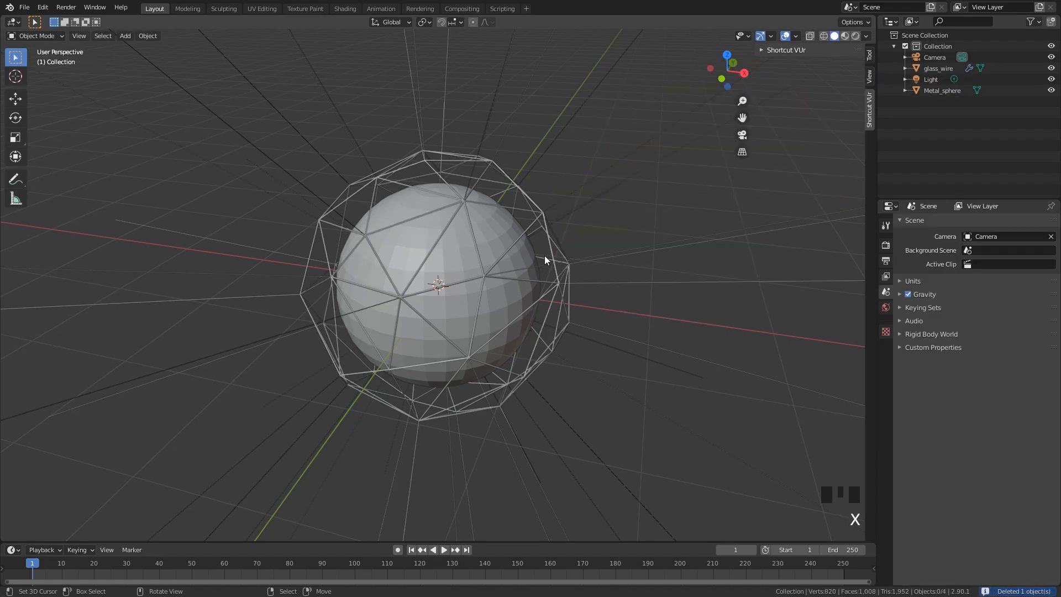
Step: Set the number of hairs on glass_wire to 45 and expand the particle system's Render settings
right_click(545, 255)
left_click(886, 358)
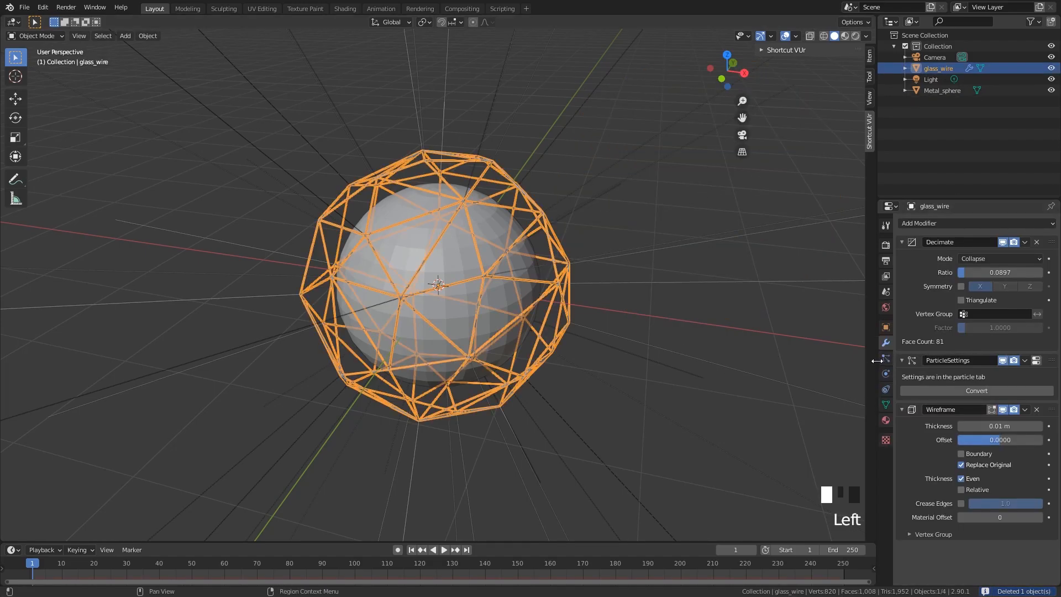
left_click(886, 359)
left_click(991, 331)
type("45")
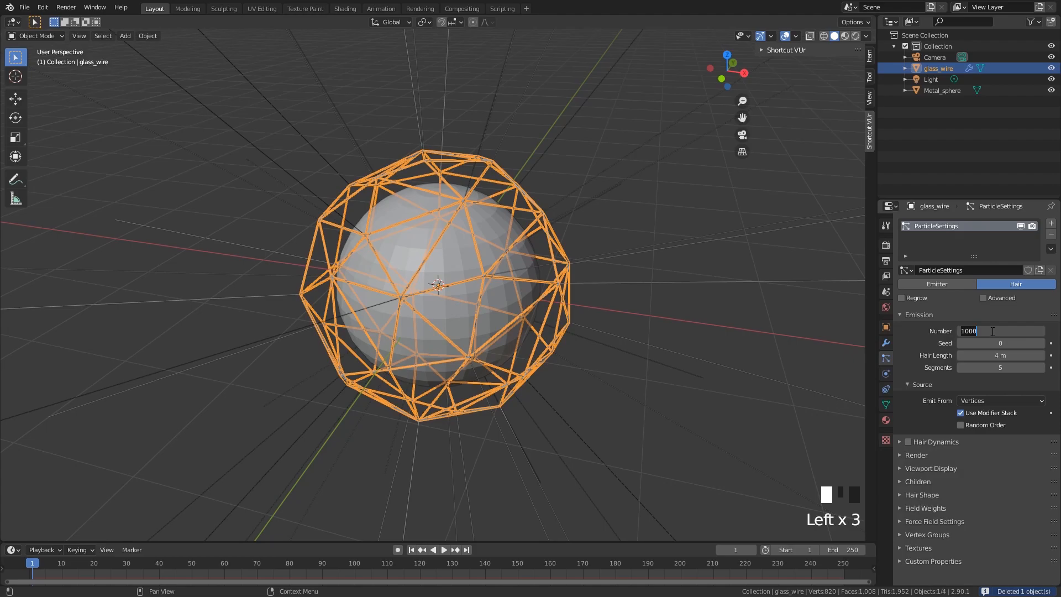
key("Return")
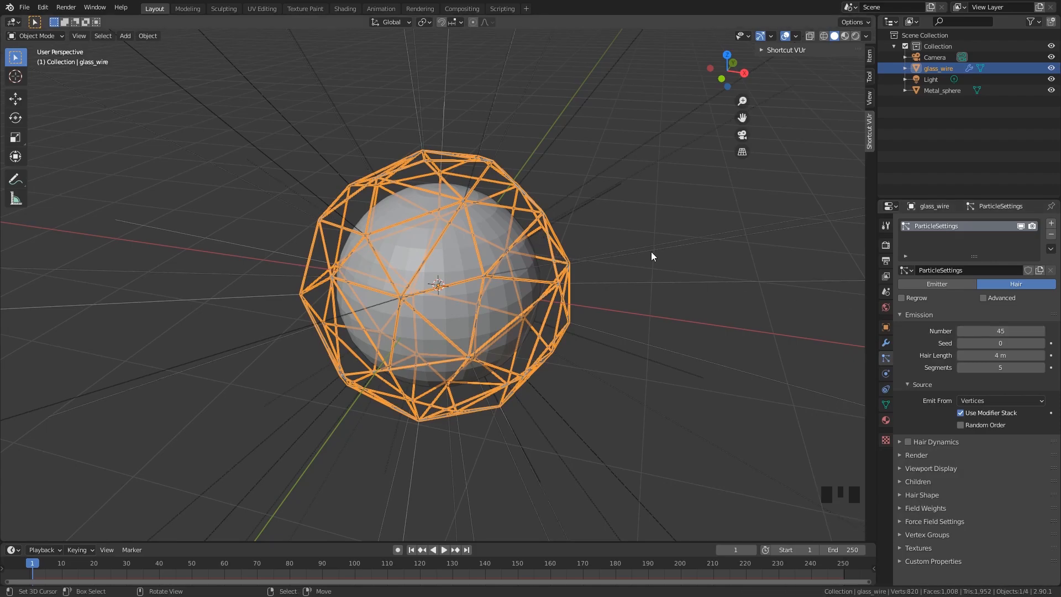
left_click(915, 455)
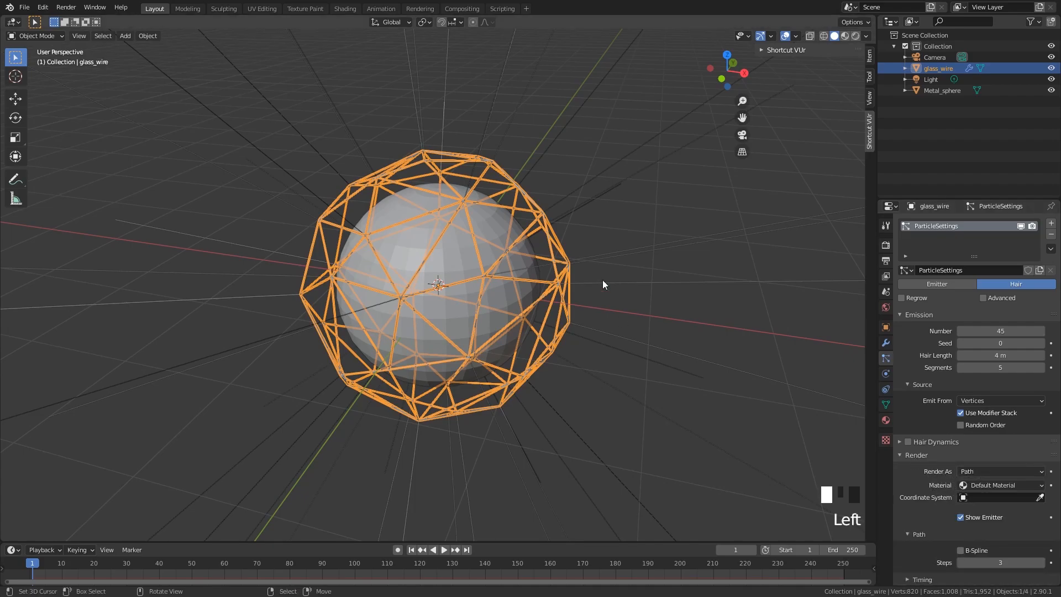
Step: Add a UV sphere and move it along the X axis, well outside the wire cage
scroll(553, 278, "down", 2)
scroll(558, 173, "up", 1)
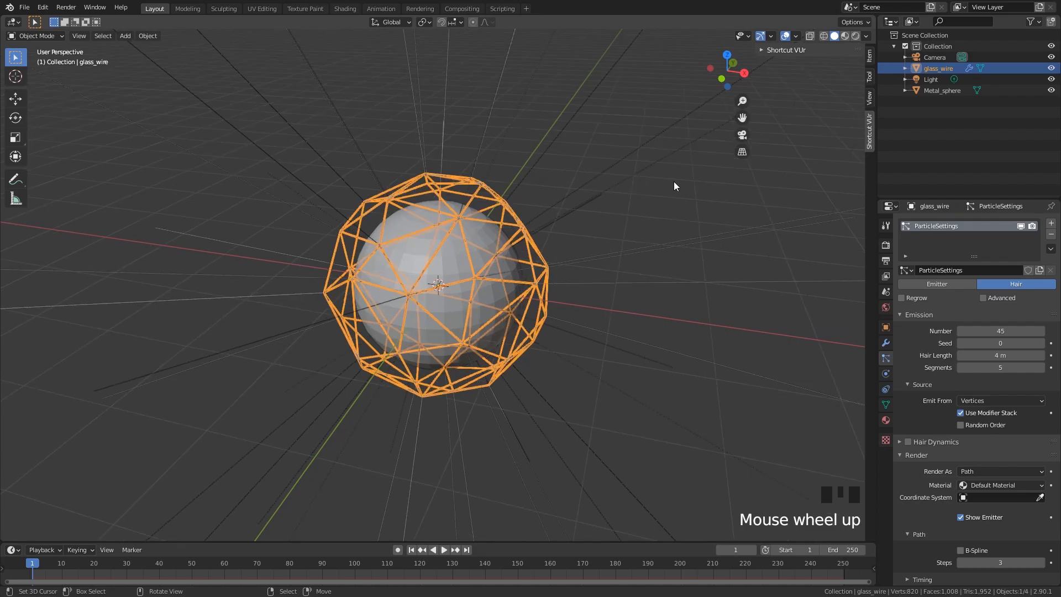
key("shift+a")
mouse_move(678, 181)
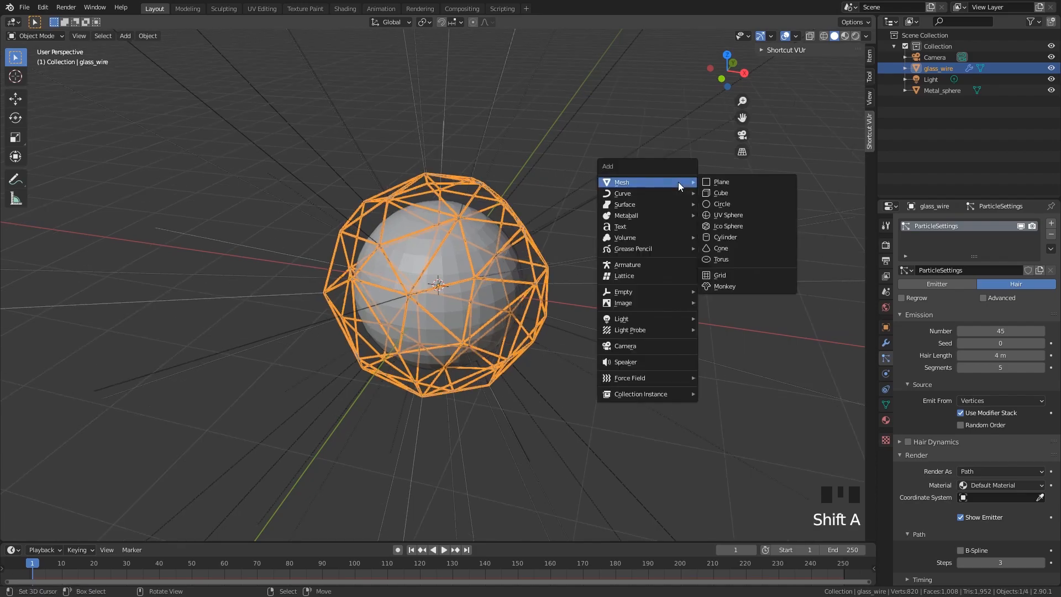
left_click(735, 215)
key("g")
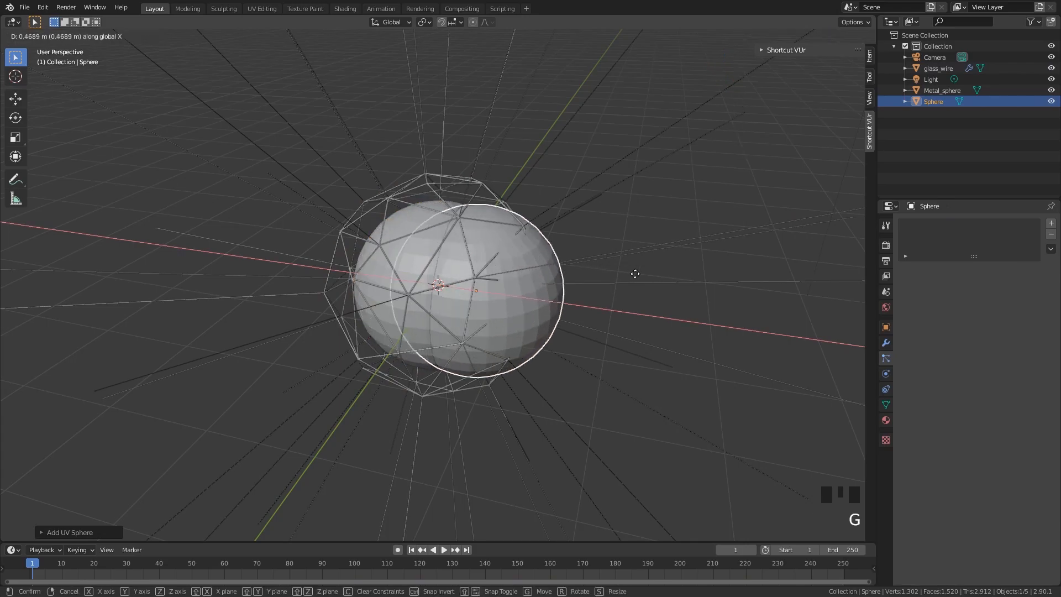
left_click(372, 339)
scroll(654, 289, "down", 4)
Step: Scale the new sphere down to a small ball and shade it smooth
key("s")
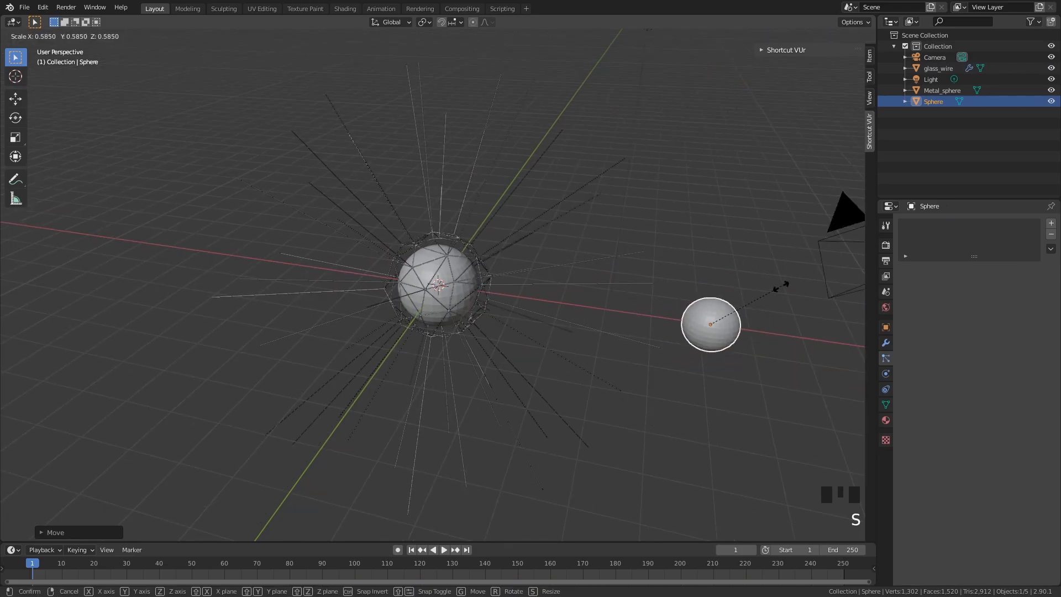
left_click(732, 328)
key("w")
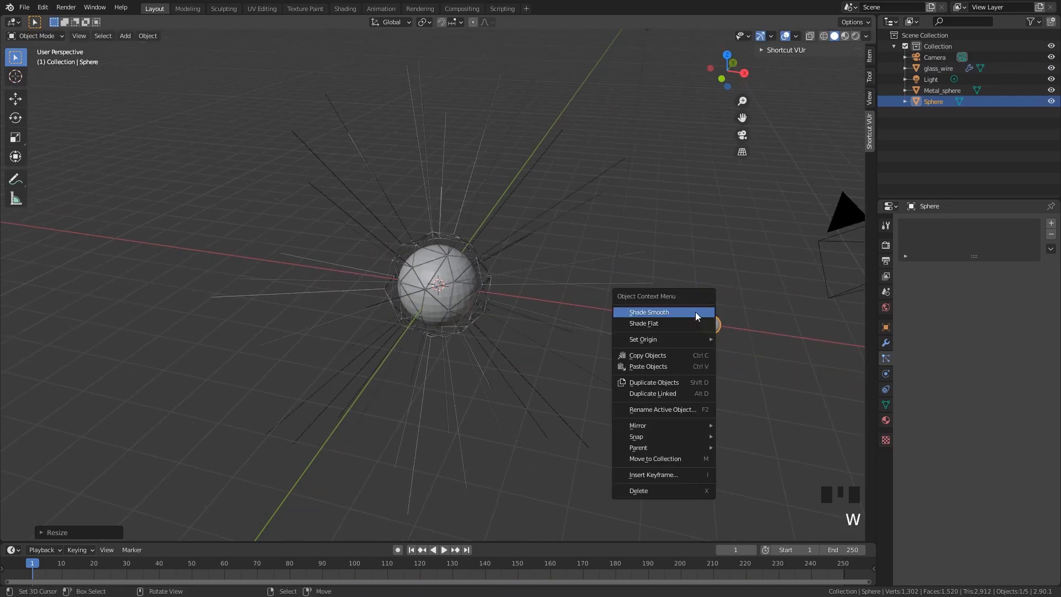
left_click(698, 311)
Step: Render glass_wire's hair particles as Object, using the small Sphere as the instance object
scroll(490, 296, "up", 2)
right_click(490, 296)
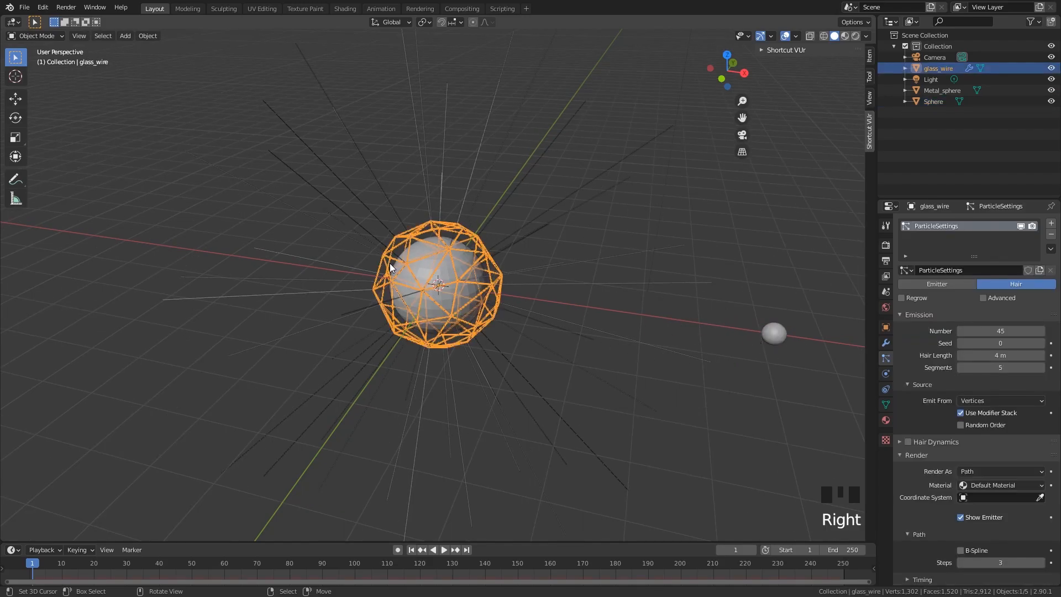
left_click(972, 471)
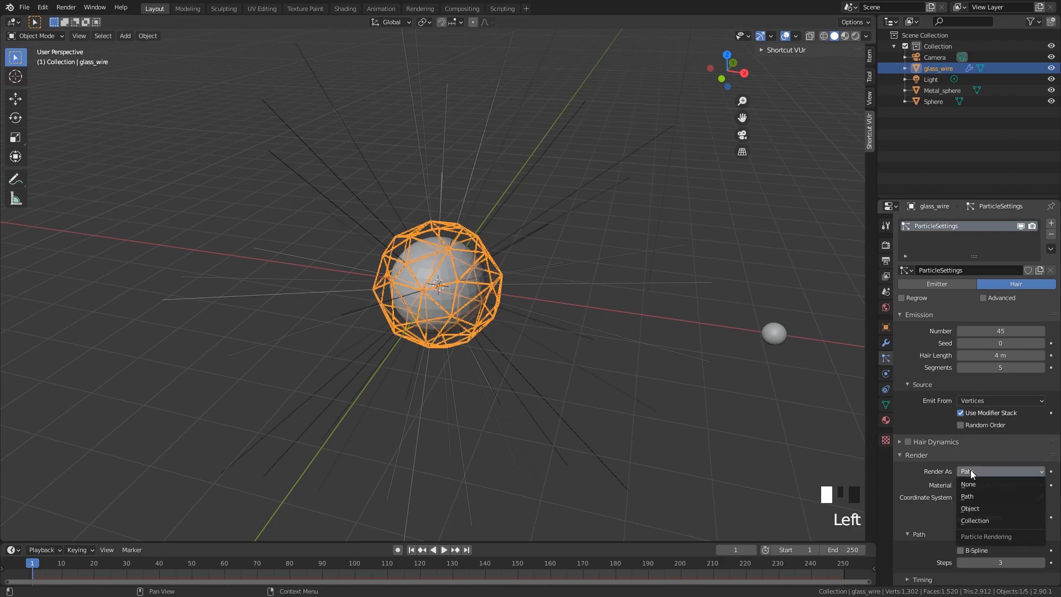
left_click(980, 512)
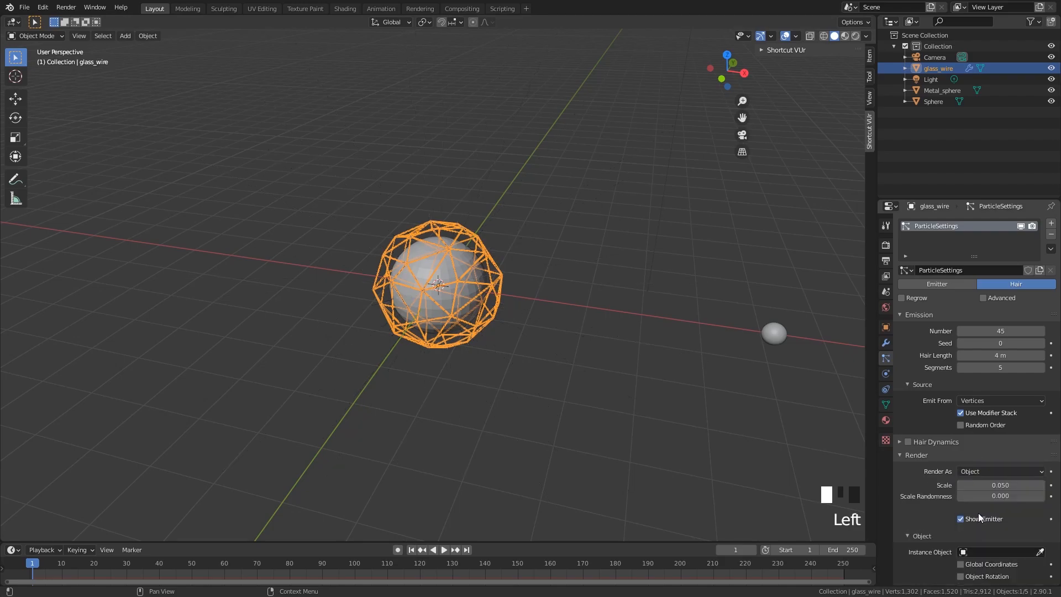
left_click(1039, 551)
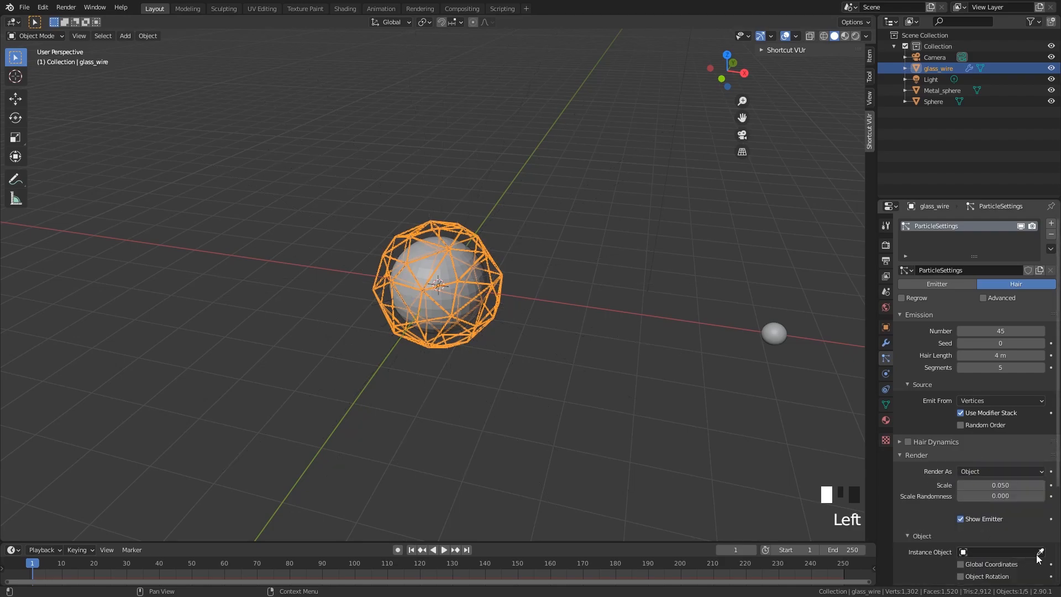
left_click(777, 332)
scroll(447, 261, "up", 6)
scroll(383, 194, "down", 5)
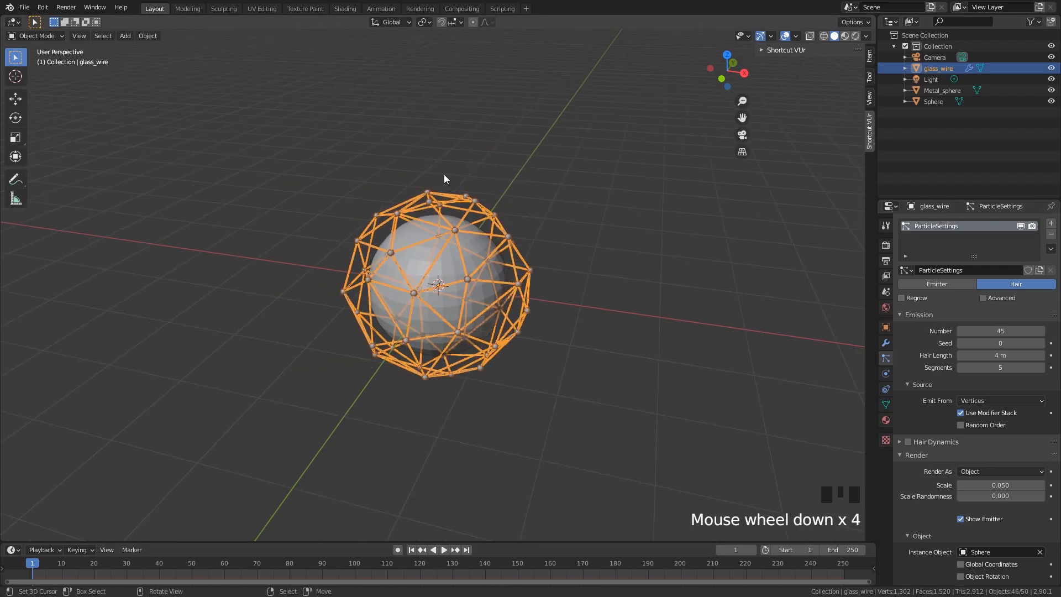
Step: Set glass_wire's hair length to 1 m and the particle render scale to 1
right_click(765, 328)
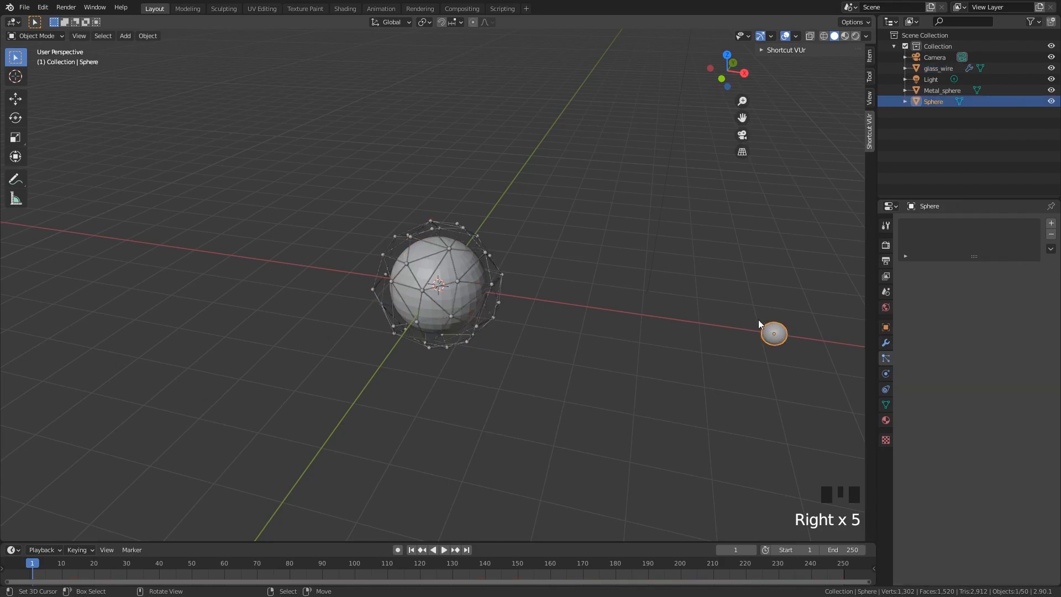
right_click(498, 257)
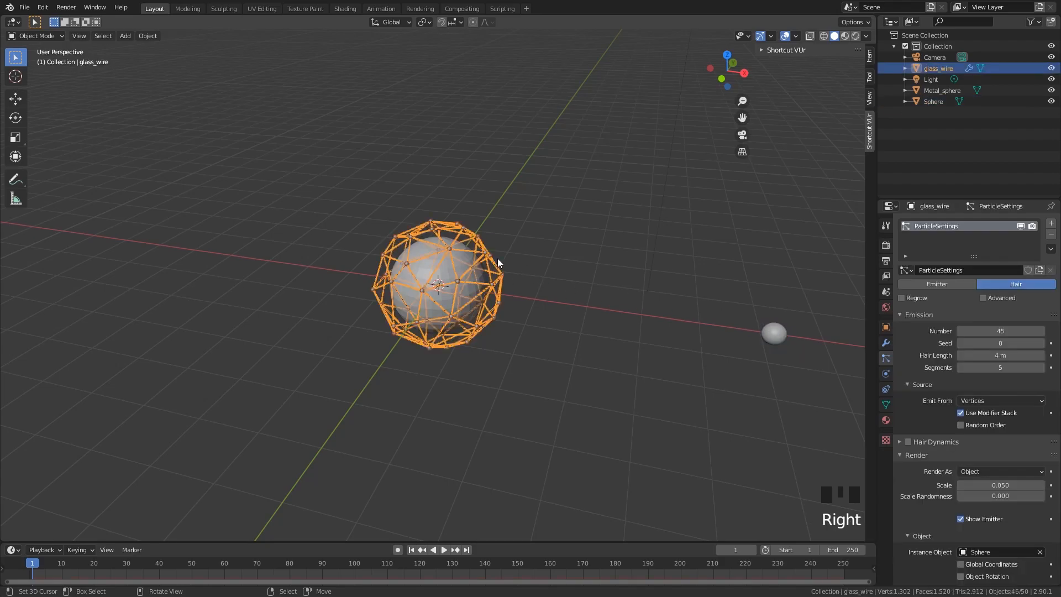
left_click(1006, 355)
type("1")
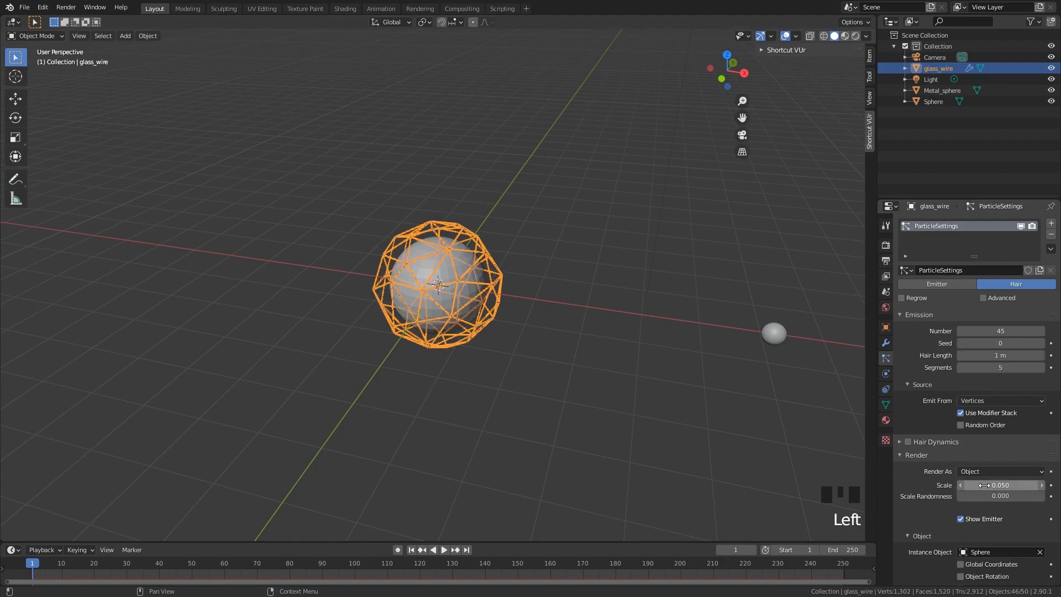
left_click(1001, 487)
type("1")
key("Return")
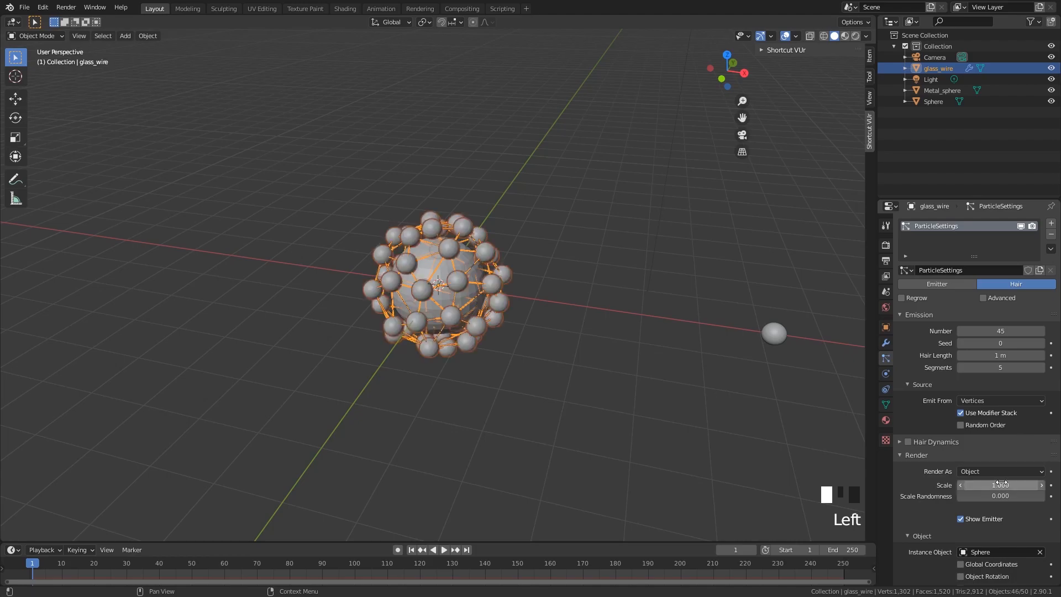
Step: Scale the small source sphere down further so the balls at the cage's vertices shrink
right_click(768, 332)
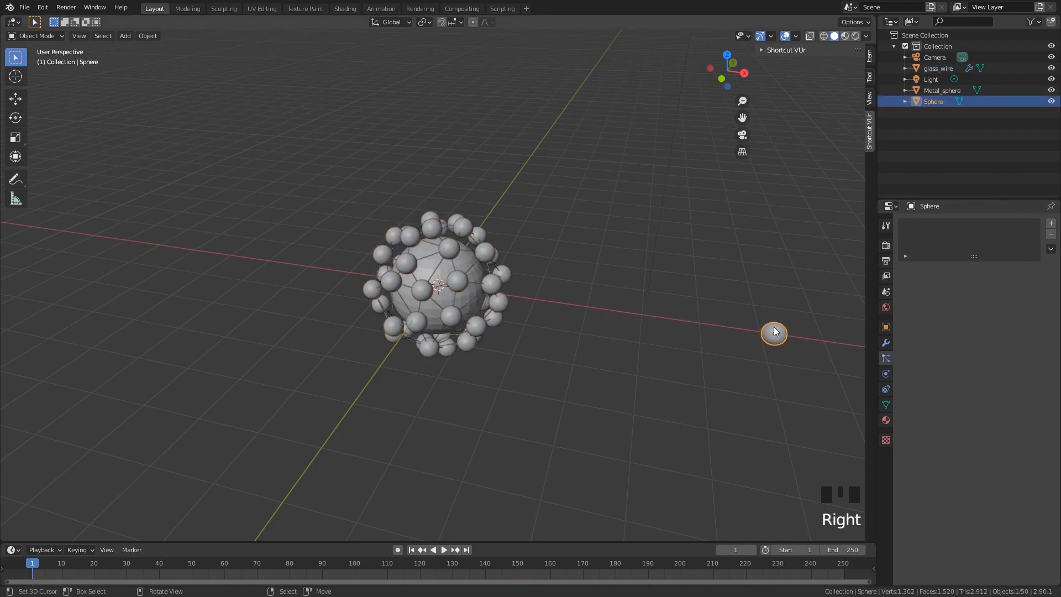
key("s")
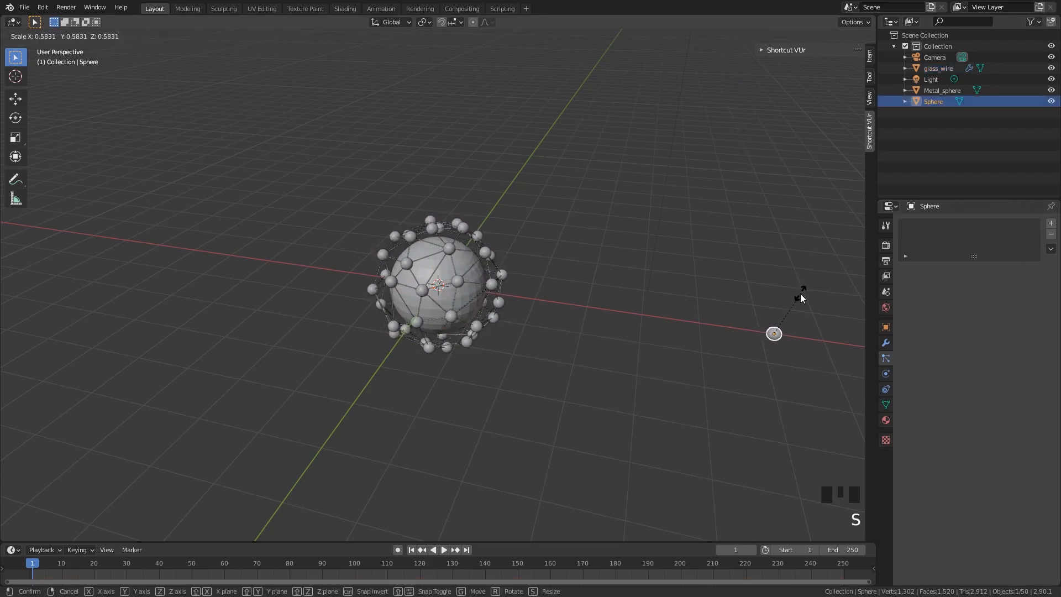
right_click(799, 293)
key("s")
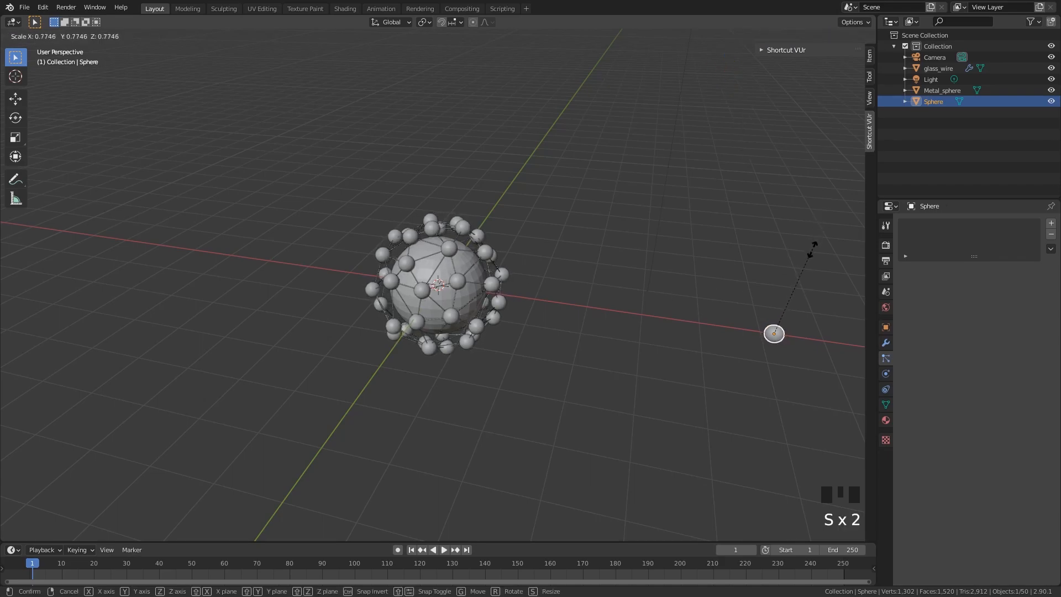
left_click(789, 297)
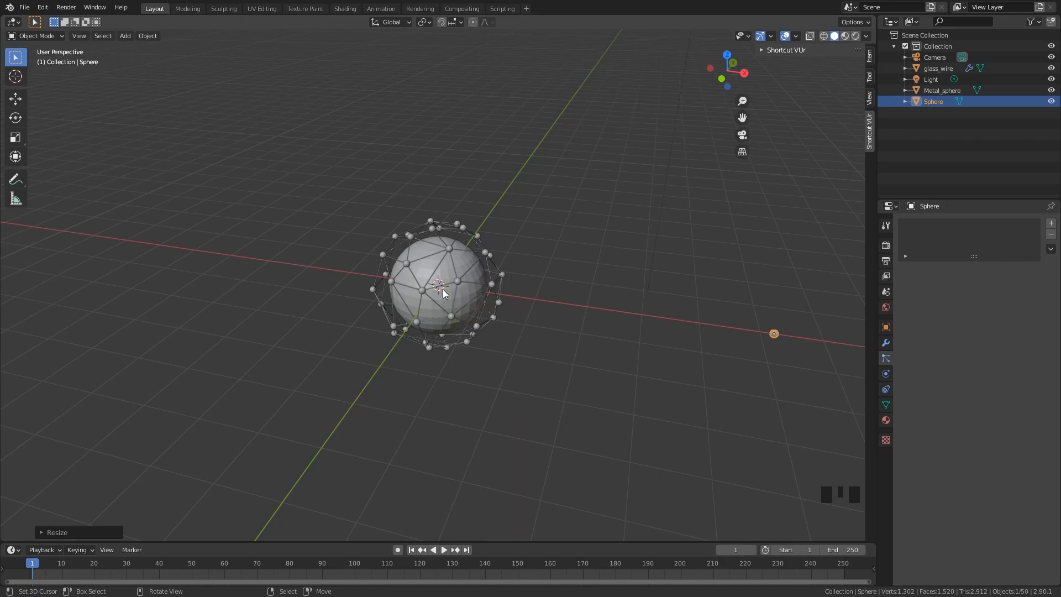
scroll(444, 288, "up", 6)
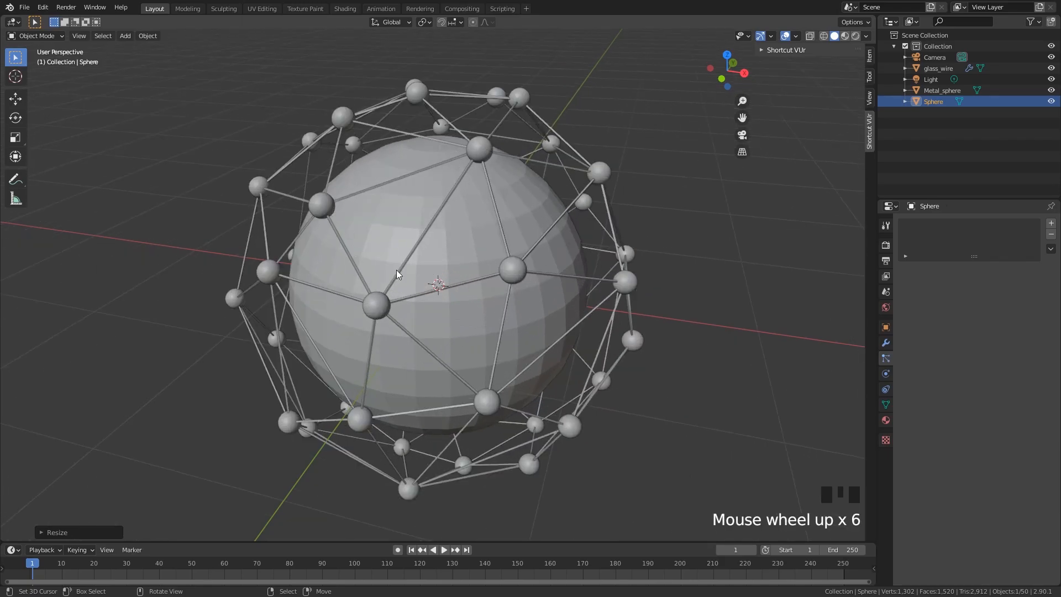
Step: Set glass_wire's particle Scale Randomness to 0.547, deselect the object and inspect the cage from another angle
right_click(622, 240)
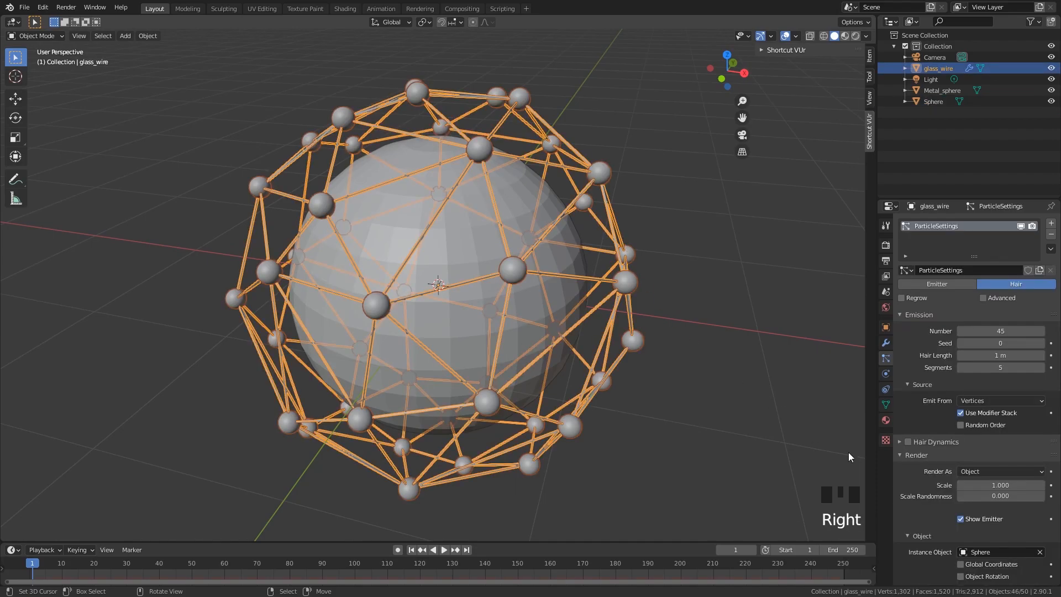
left_click_drag(996, 495, 1044, 496)
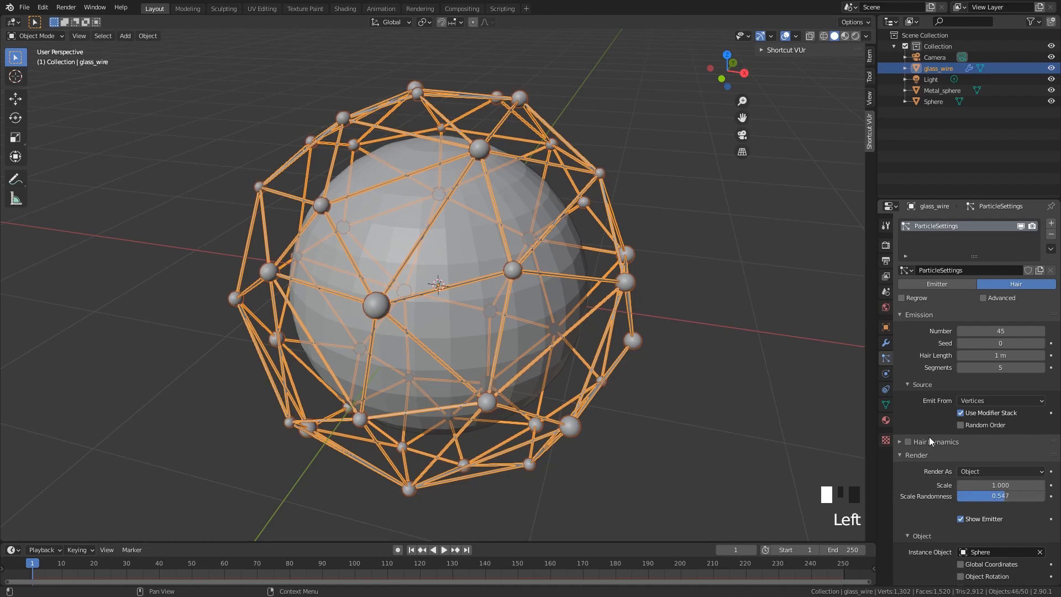
right_click(726, 293)
scroll(586, 266, "down", 3)
middle_click_drag(586, 267, 665, 246)
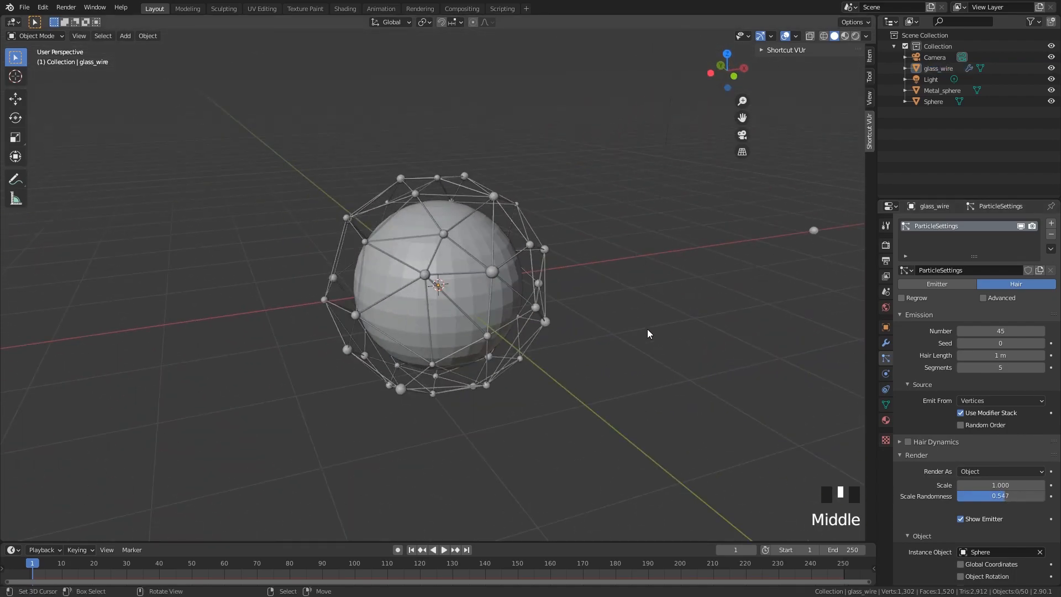
Step: Add a Displace modifier to glass_wire's modifier stack
left_click(886, 342)
left_click(884, 358)
left_click(884, 341)
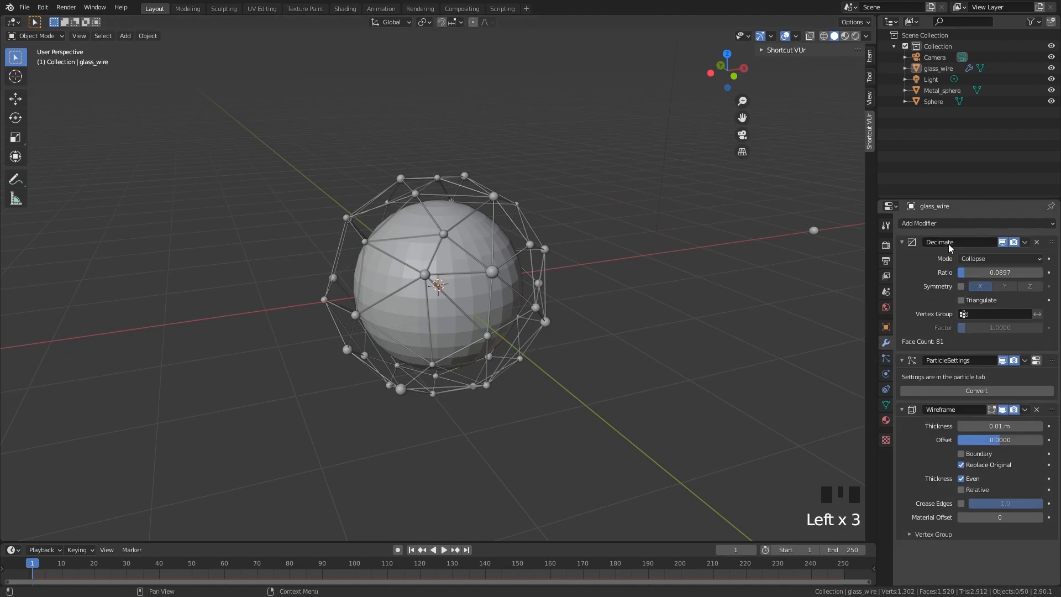
left_click(944, 224)
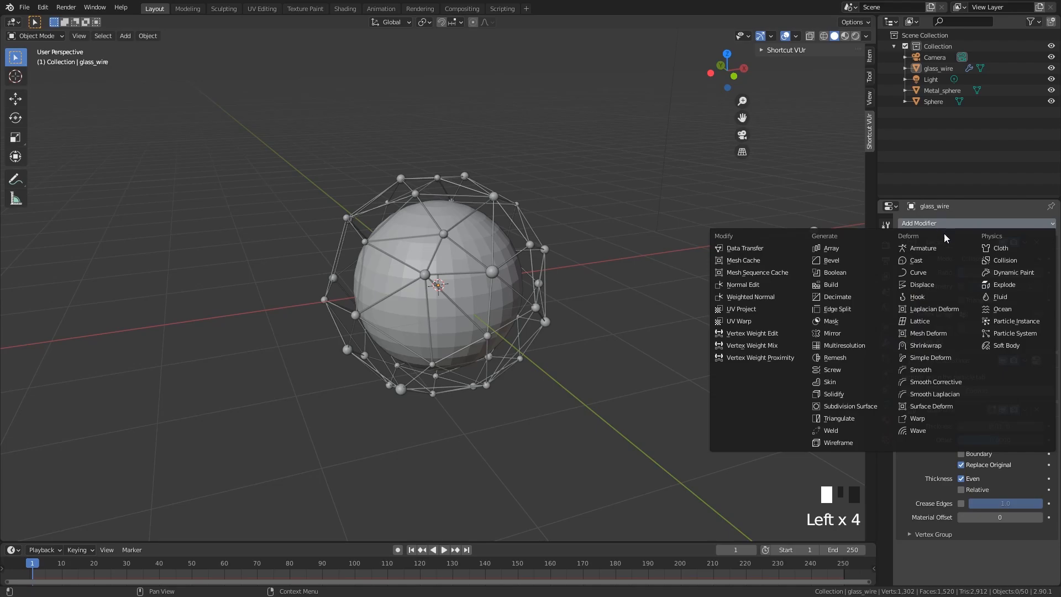
left_click(922, 284)
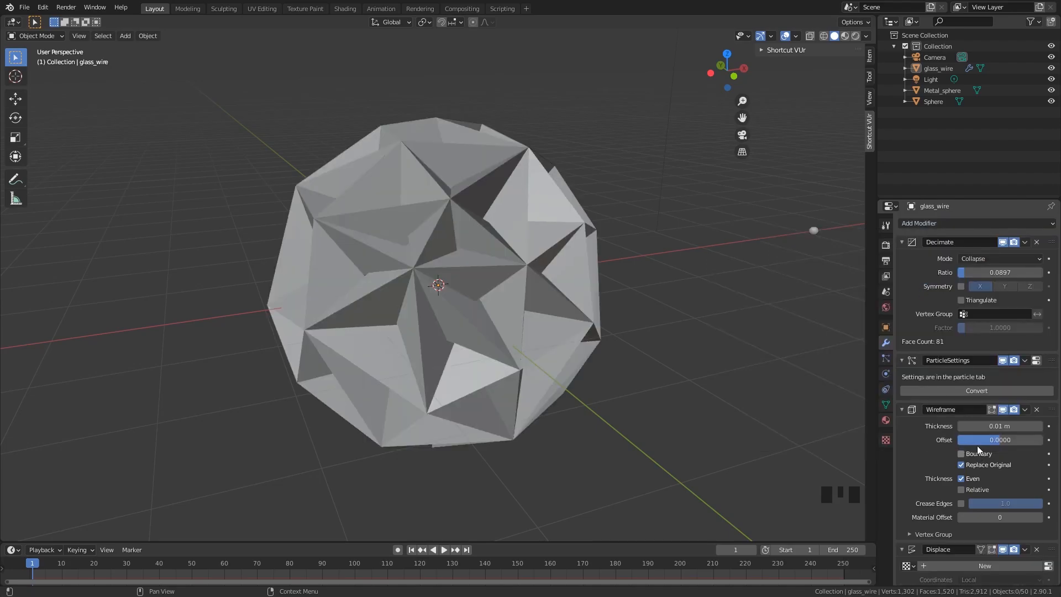
Step: Move the Displace modifier up the stack, above Wireframe and ParticleSettings and directly below Decimate
scroll(977, 442, "down", 3)
double_click(799, 458)
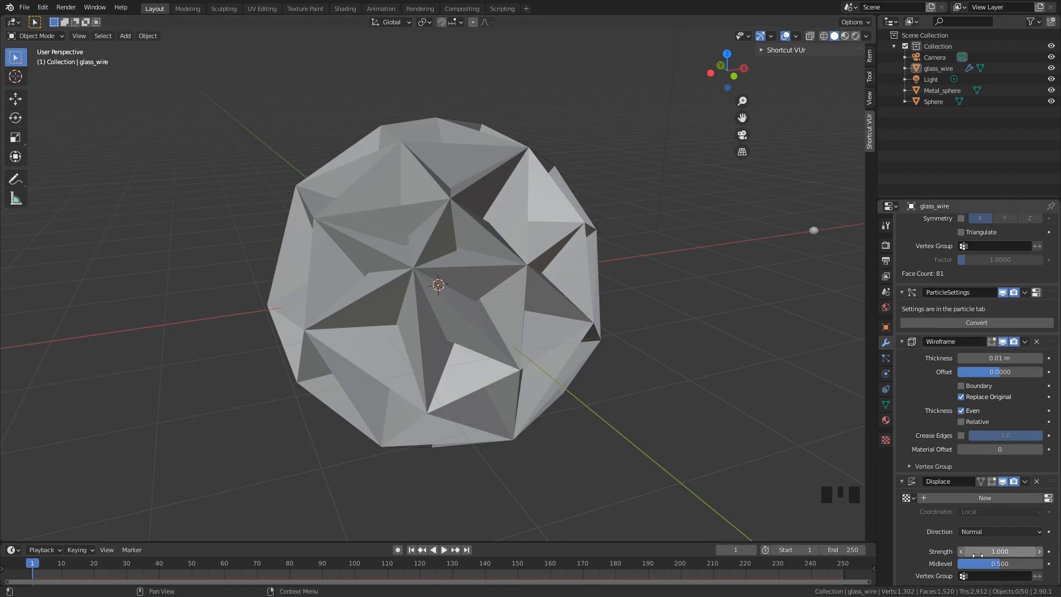
left_click_drag(1052, 482, 1055, 334)
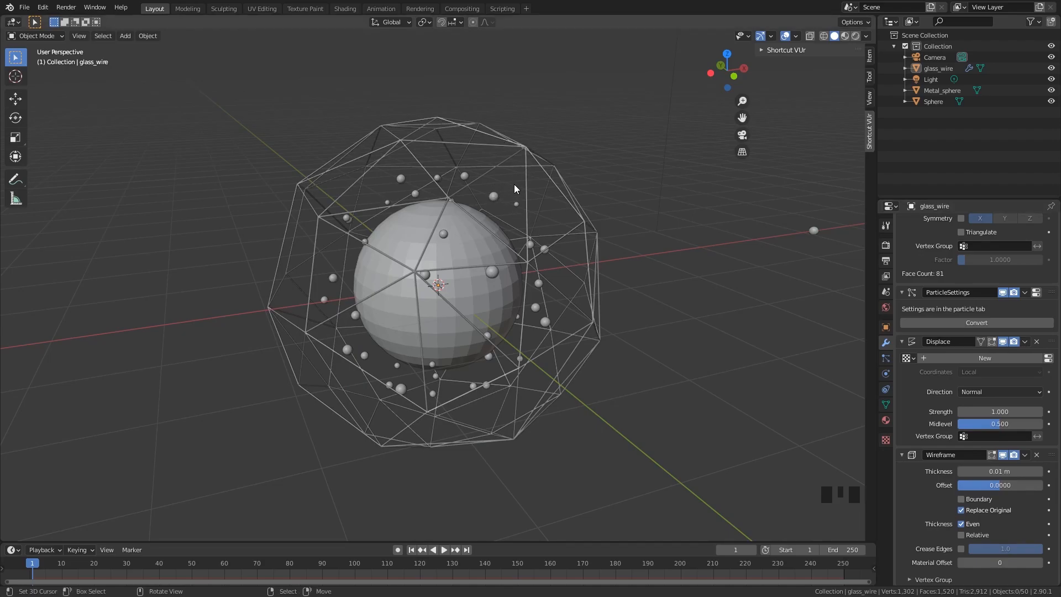
left_click_drag(1053, 341, 1052, 298)
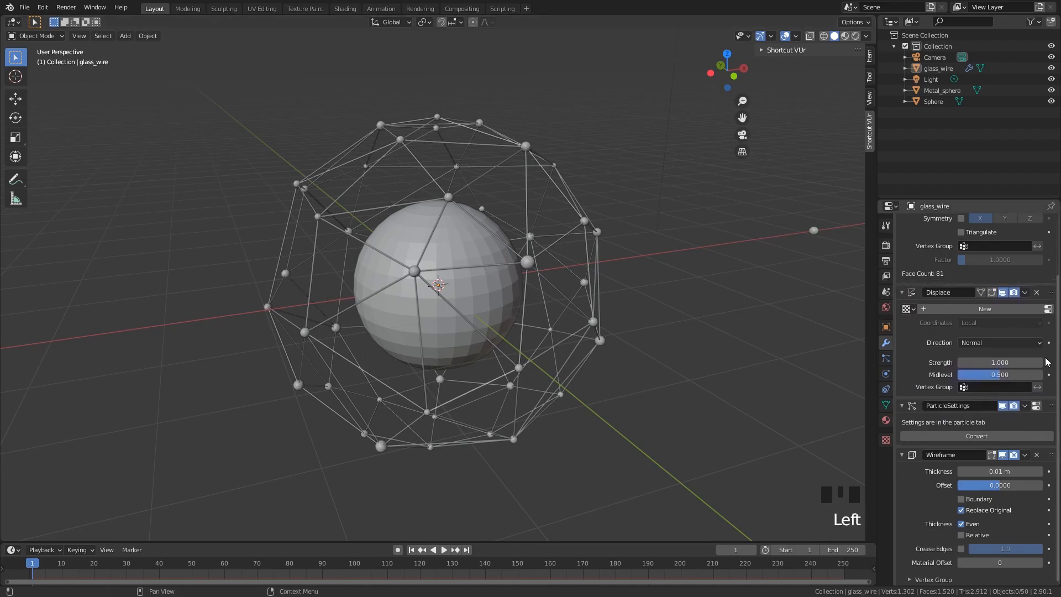
Step: Collapse the Decimate, Displace, ParticleSettings and Wireframe modifiers to tidy glass_wire's stack
scroll(1010, 332, "up", 5)
left_click(901, 241)
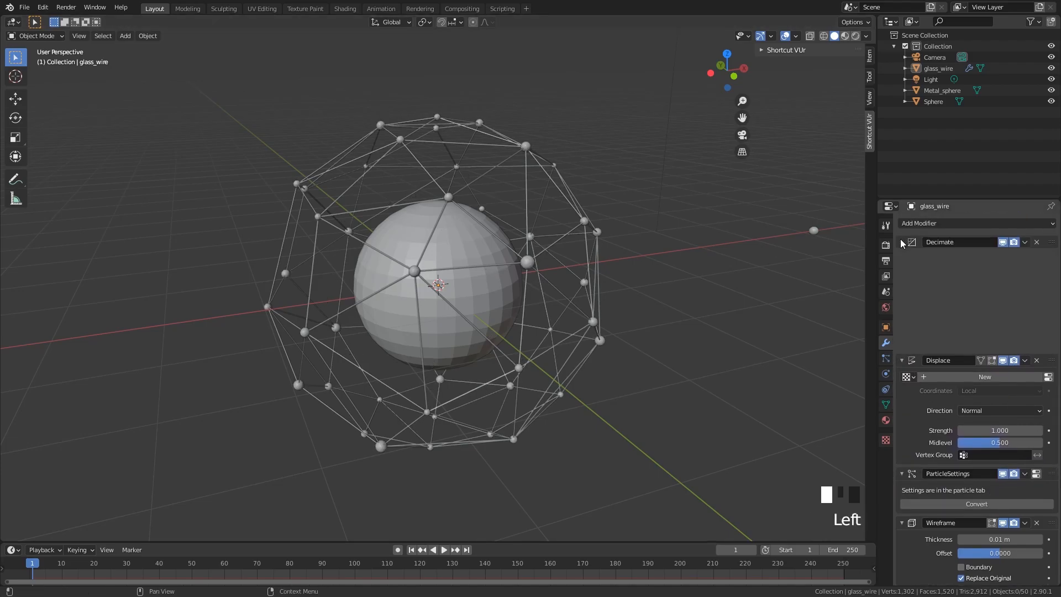
left_click(902, 256)
left_click(901, 273)
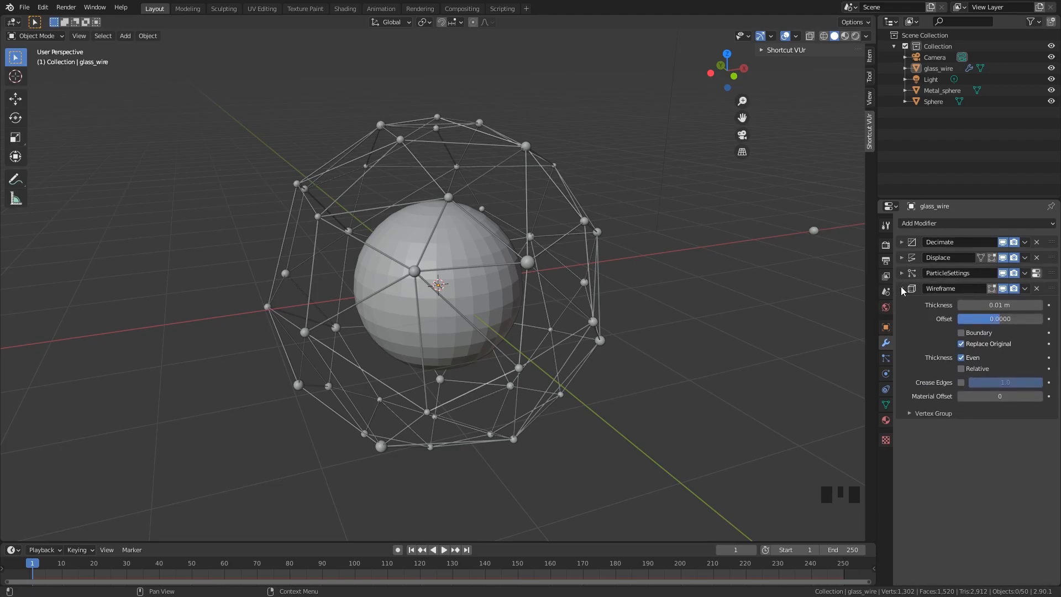
left_click(902, 288)
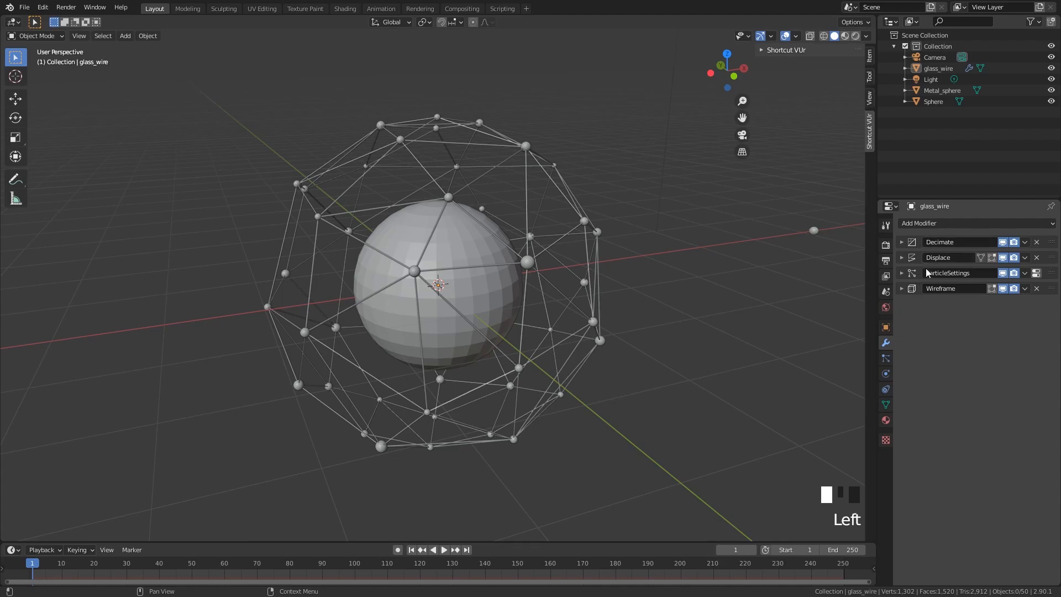
Step: Give glass_wire's Displace modifier a new texture and set the texture's type to Clouds
left_click(901, 257)
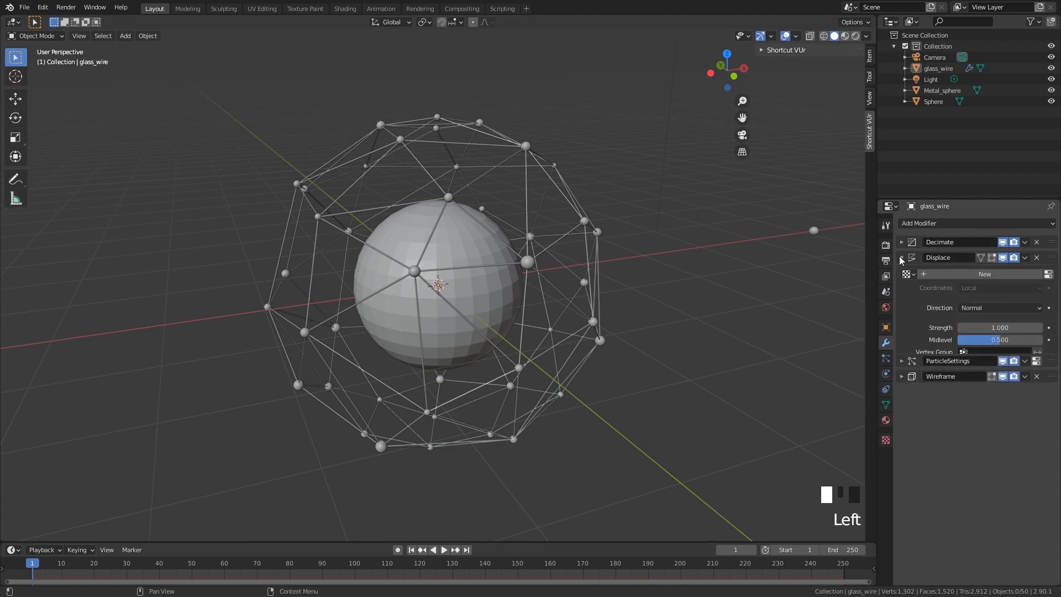
left_click(922, 274)
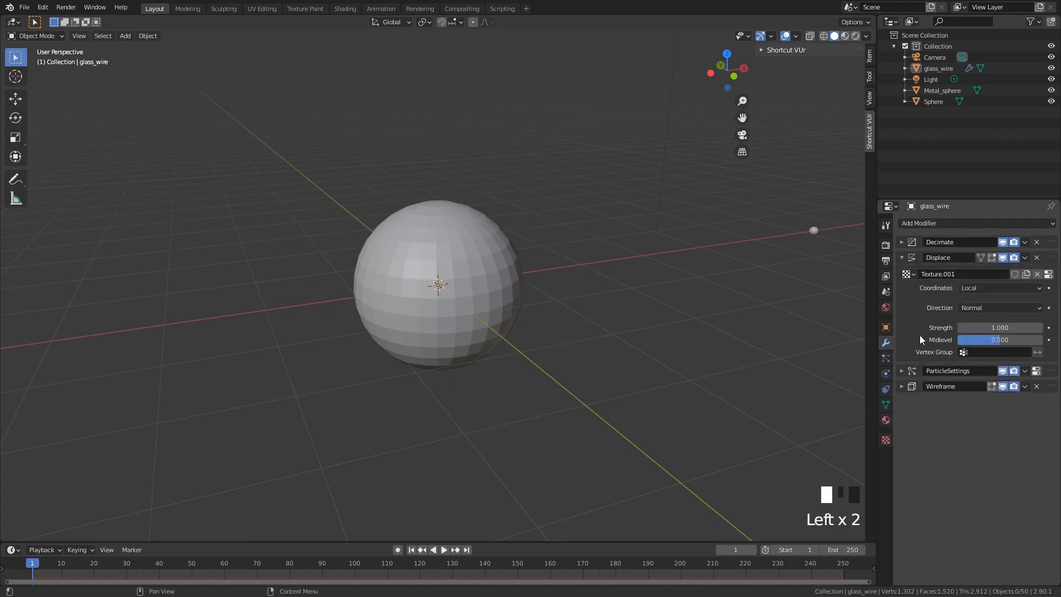
left_click(886, 441)
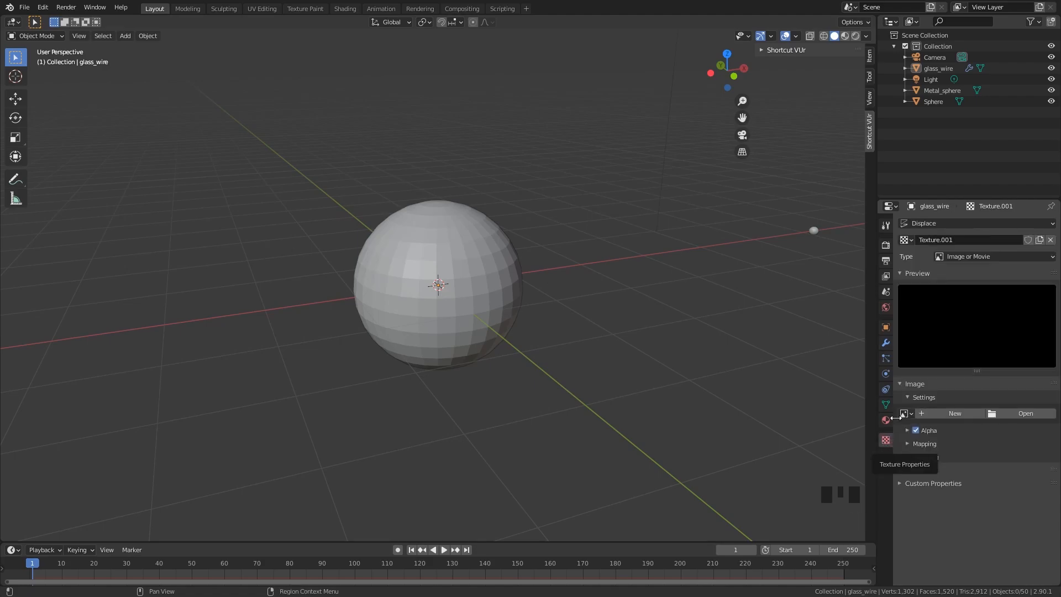
left_click(941, 258)
left_click(958, 293)
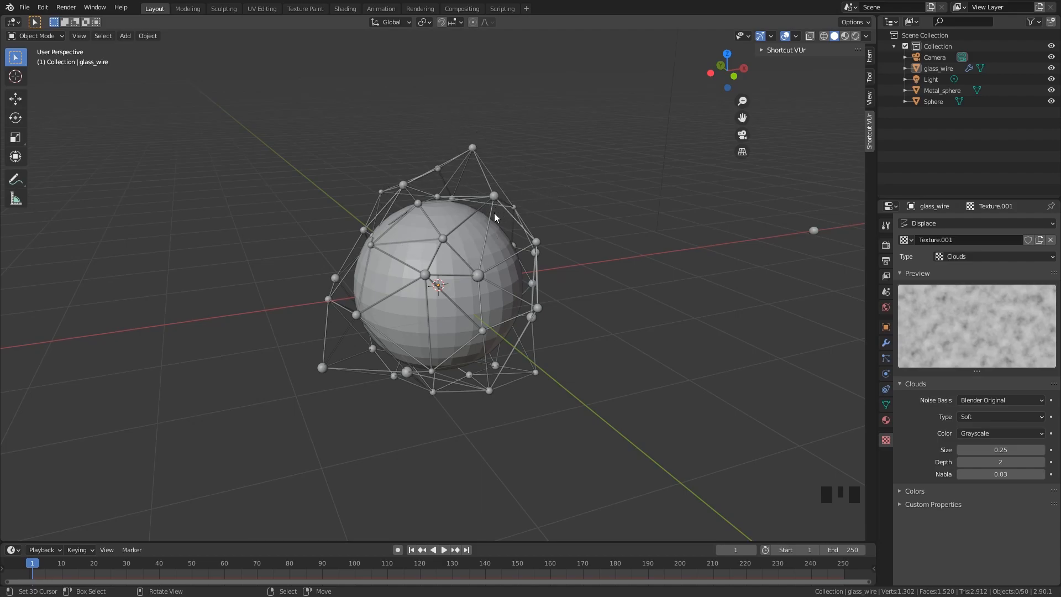
Step: Hide Metal_sphere and add a Plain Axes empty at the world origin
right_click(470, 243)
key("h")
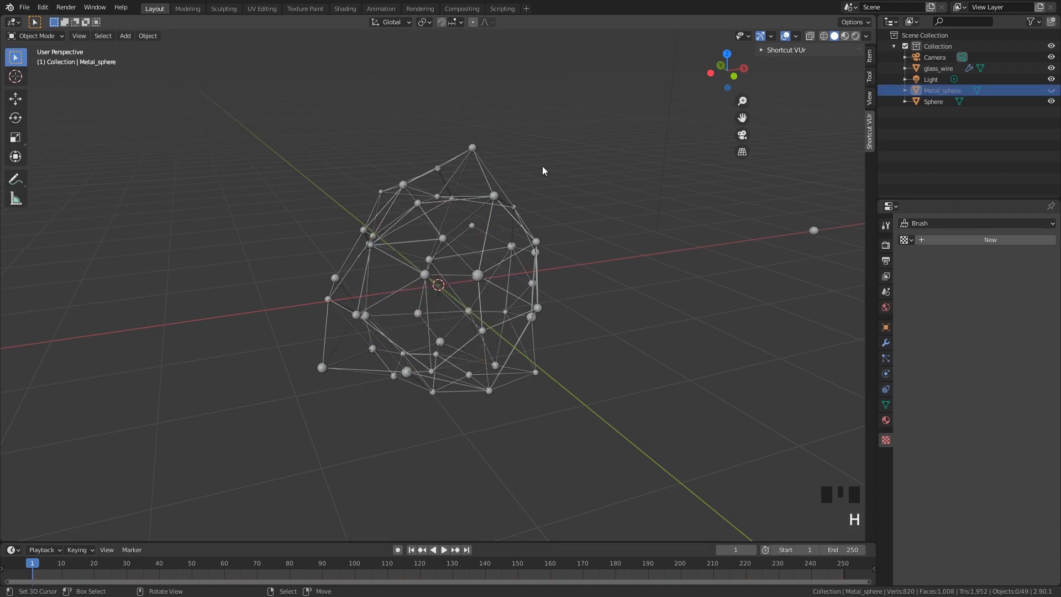
key("shift+c")
key("shift+a")
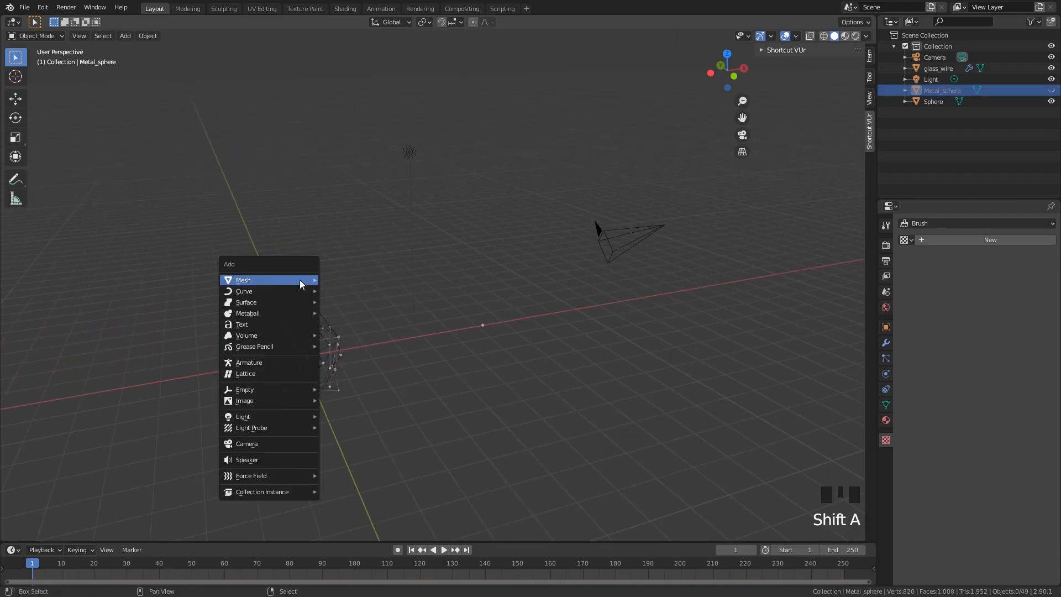
mouse_move(292, 389)
left_click(344, 394)
middle_click_drag(344, 395, 517, 225, "shift")
scroll(443, 297, "up", 5)
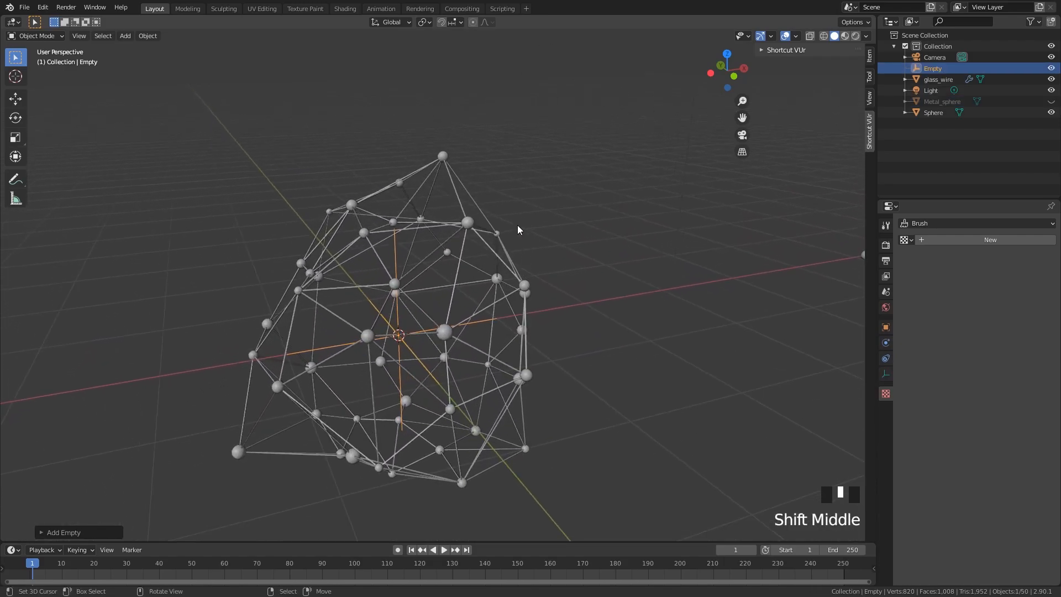
Step: Set glass_wire's Displace texture coordinates to Object, with the Empty as the reference object
right_click(466, 215)
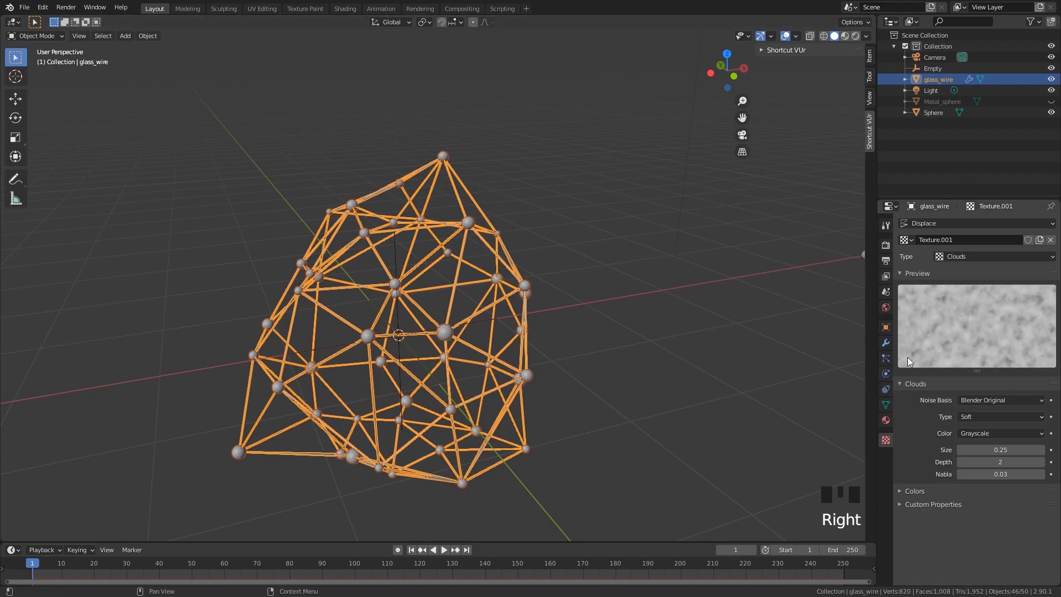
left_click(886, 343)
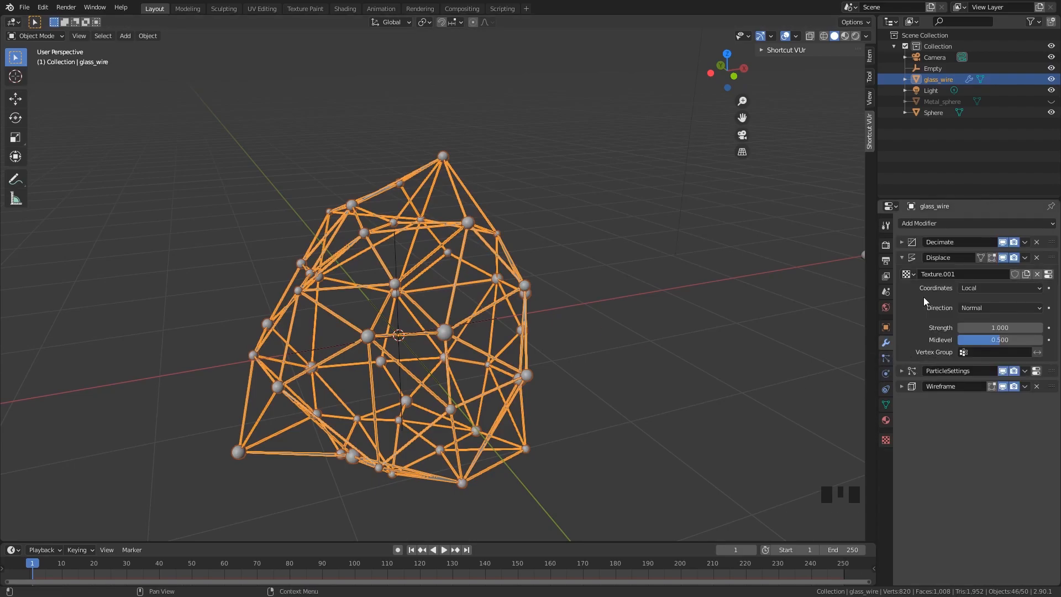
left_click(976, 285)
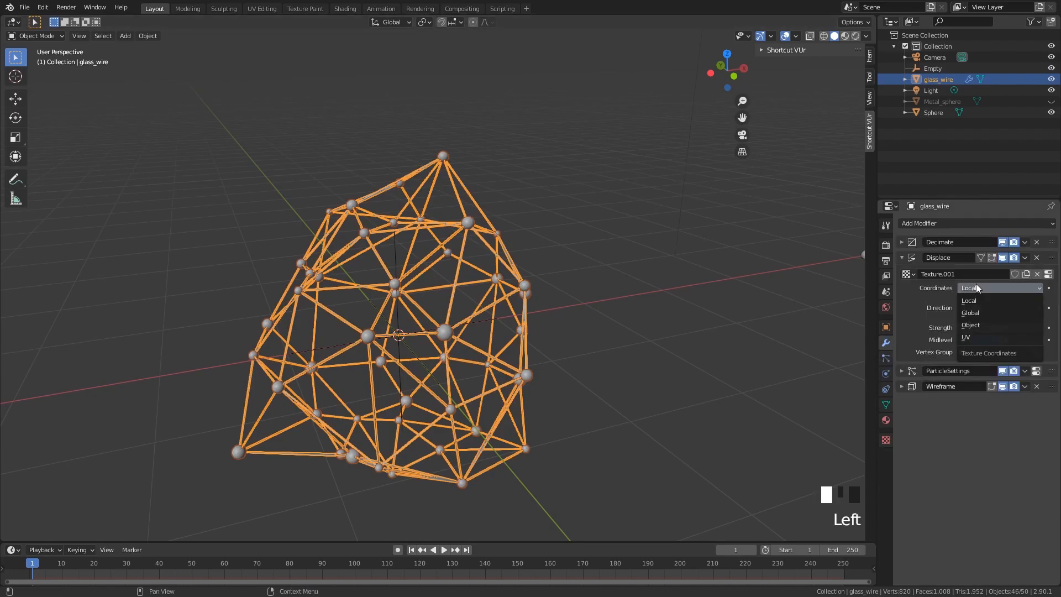
left_click(977, 326)
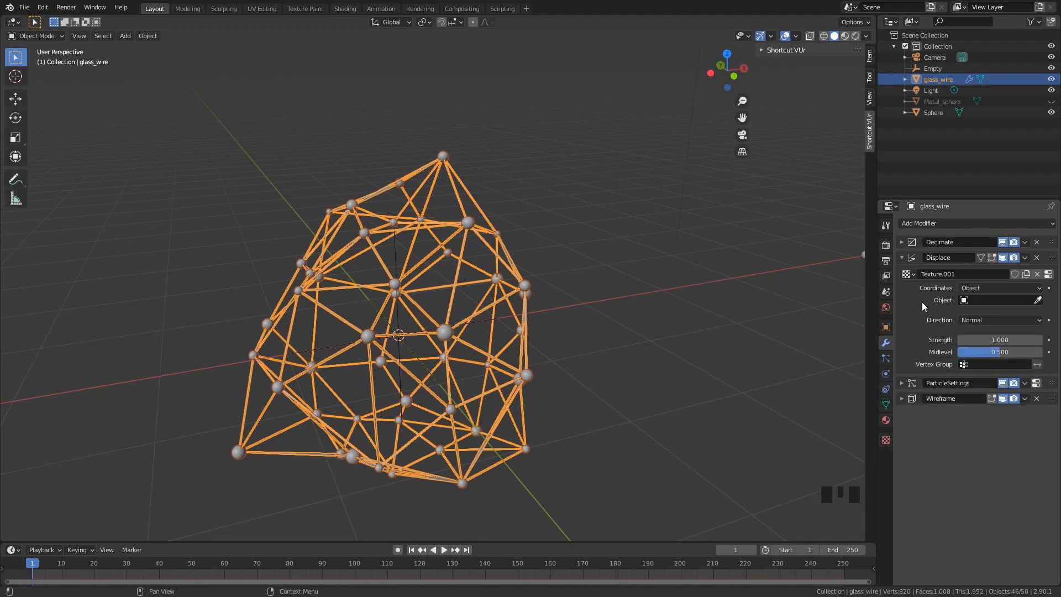
left_click(974, 302)
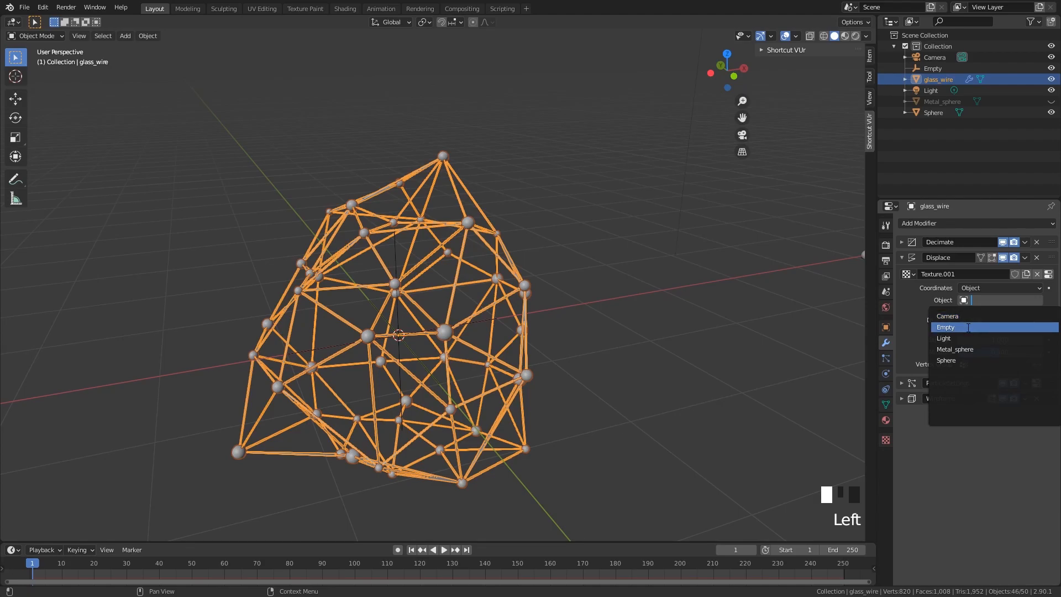
left_click(967, 327)
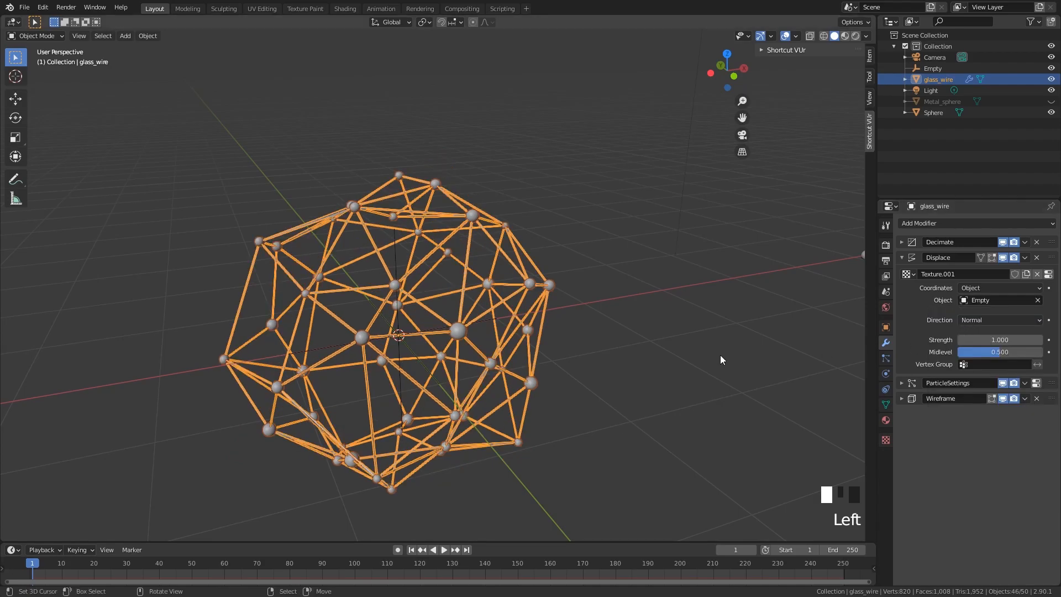
Step: Try moving the Empty freely to test how it drives the cage's displacement
right_click(398, 311)
key("g")
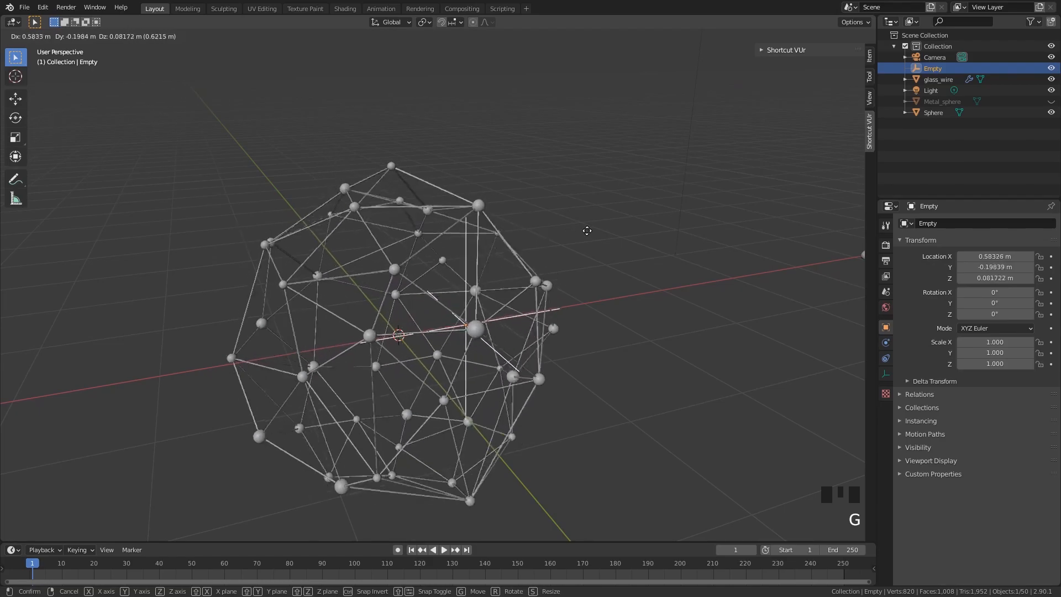
right_click(627, 241)
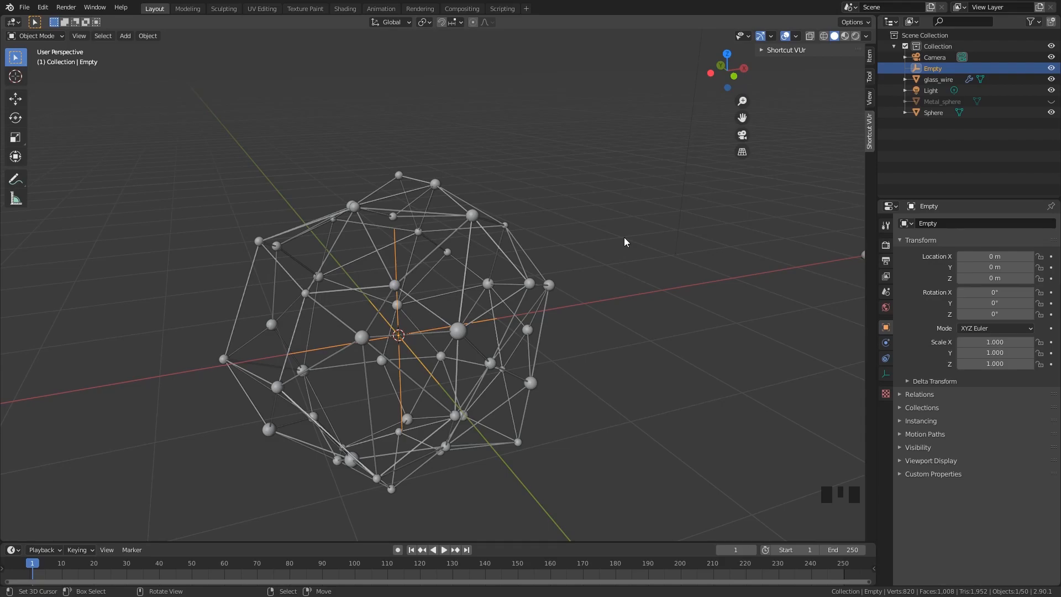
Step: Keyframe the Empty's location at frame 1 and, shifted about 3.14 m along X, at frame 250
key("i")
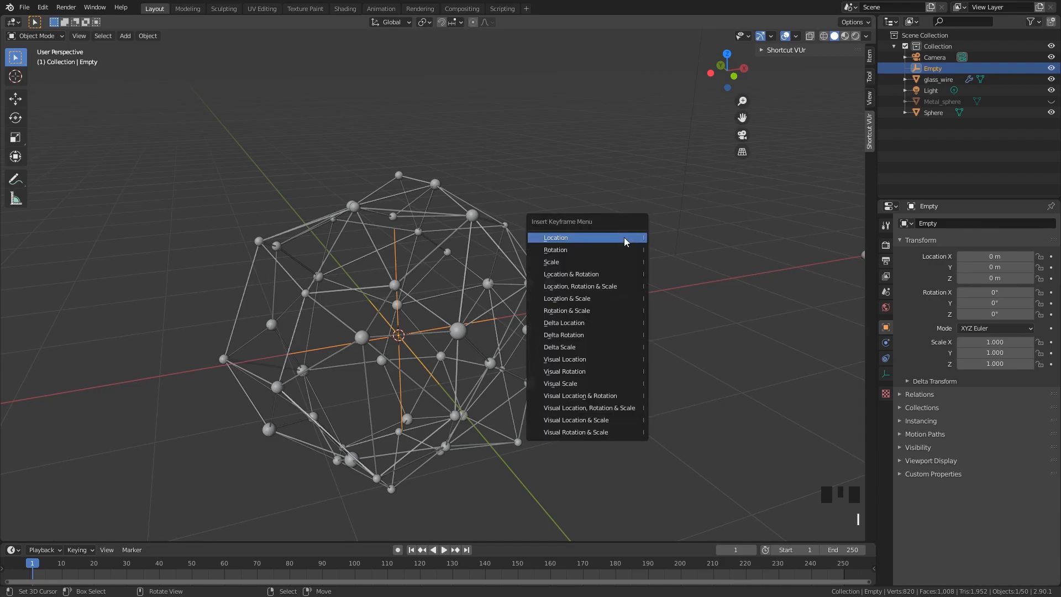
left_click(629, 237)
left_click_drag(811, 571, 843, 572)
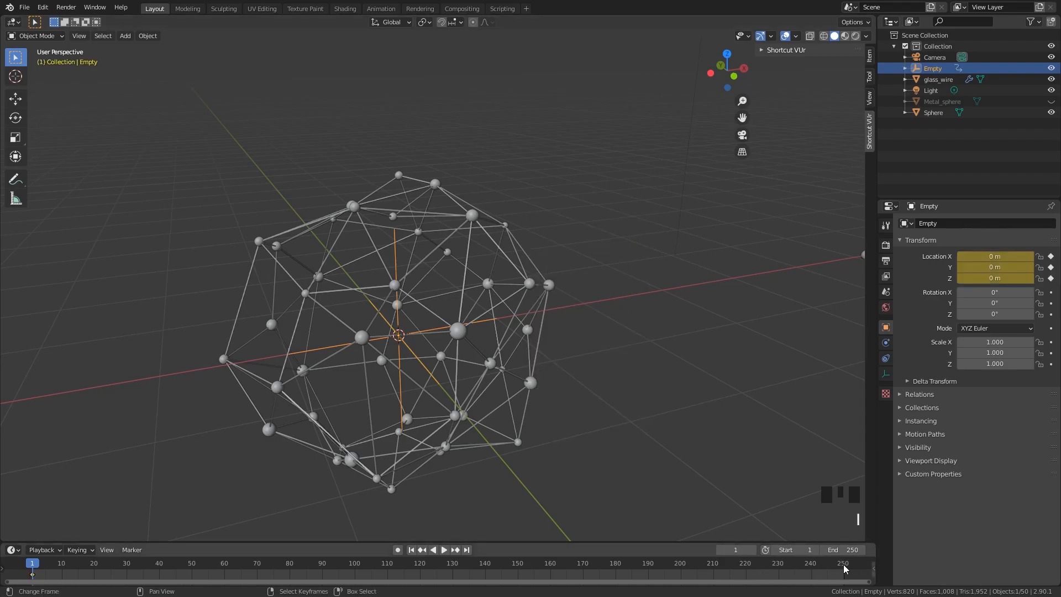
key("g")
key("x")
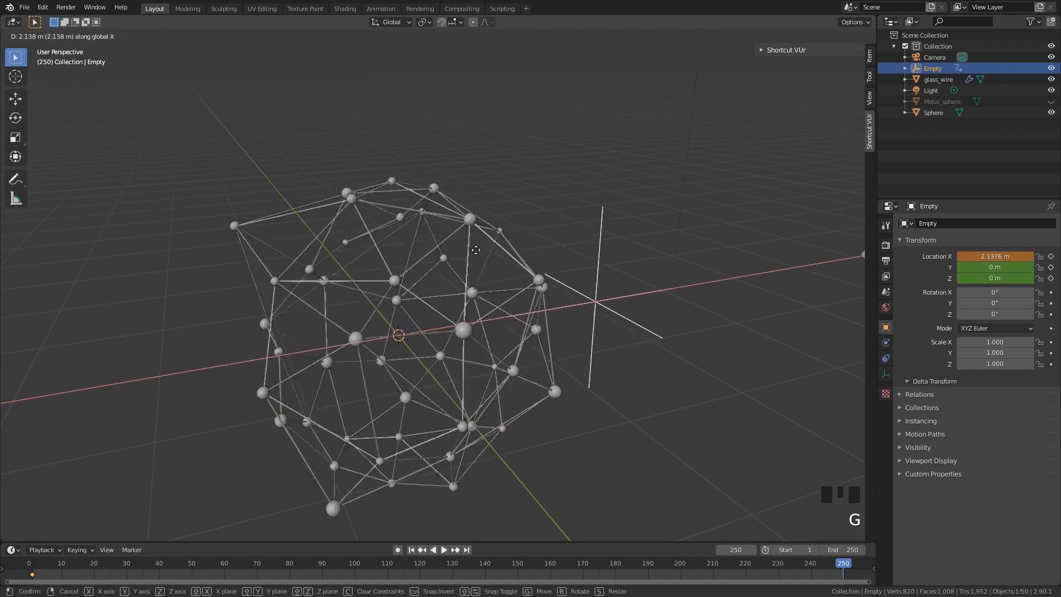
left_click(545, 233)
key("i")
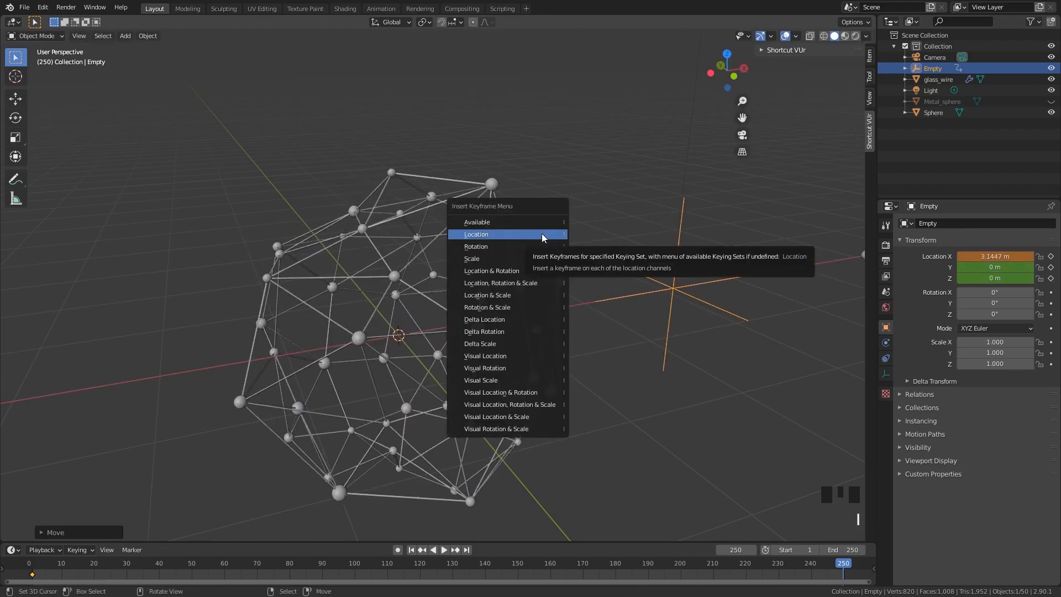
left_click(542, 234)
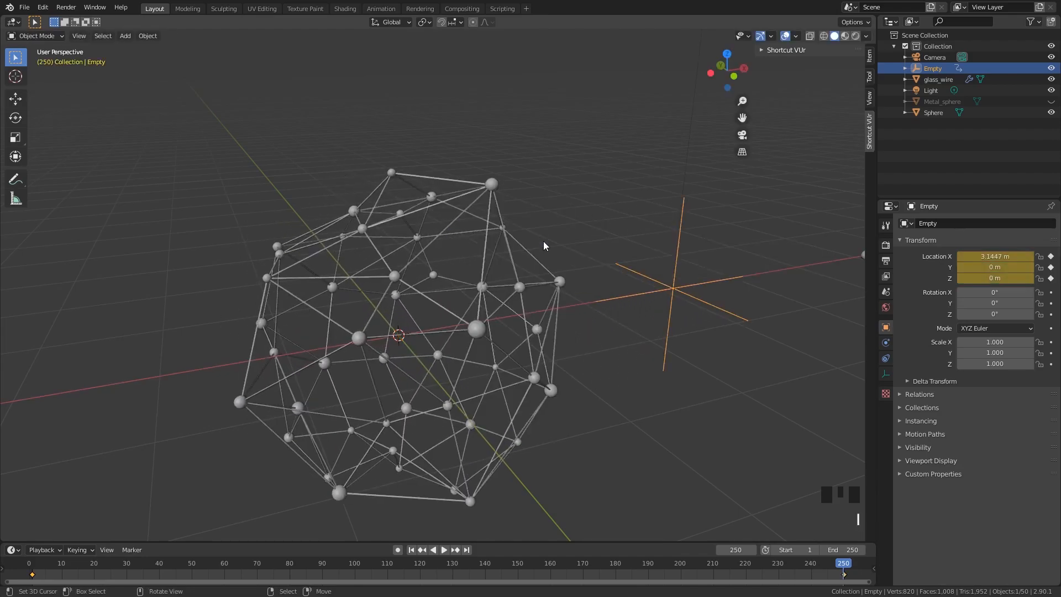
Step: Play the animation, restarting it from about frame 240, to examine how the cage's deformation loops
left_click(443, 549)
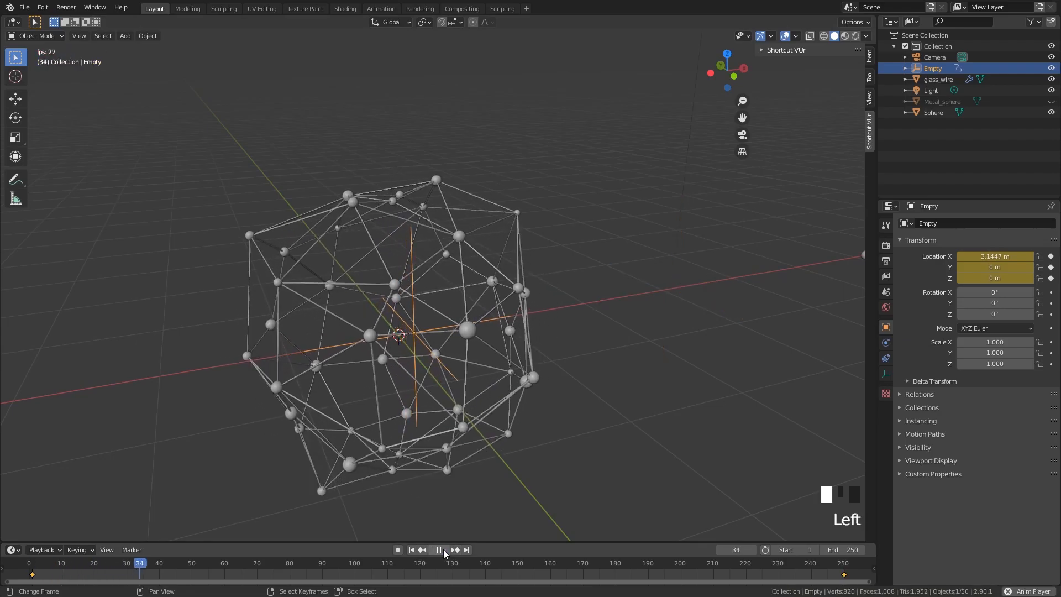
left_click(444, 550)
left_click(810, 563)
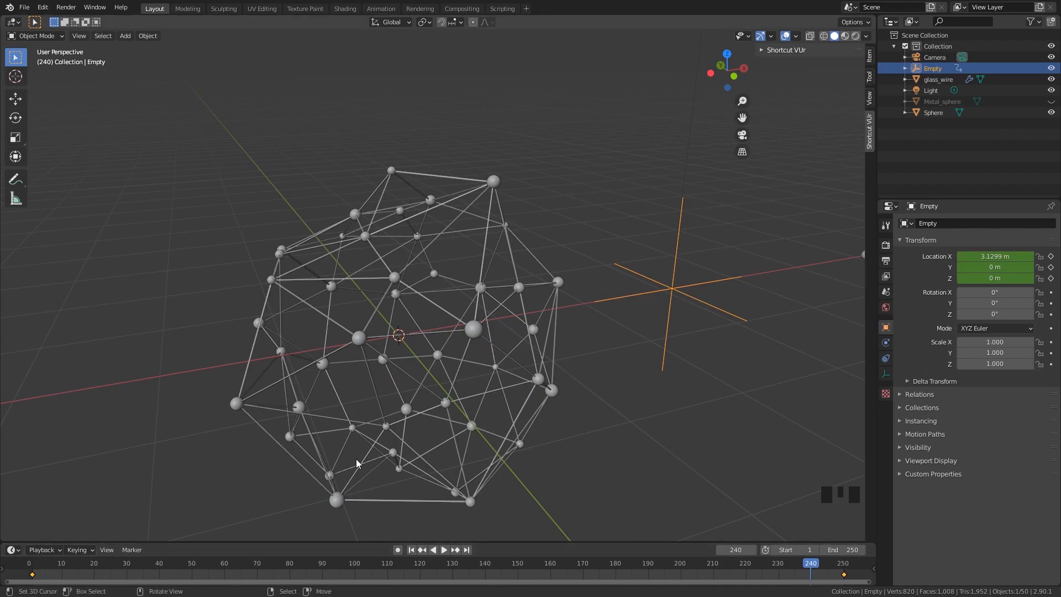
left_click(443, 551)
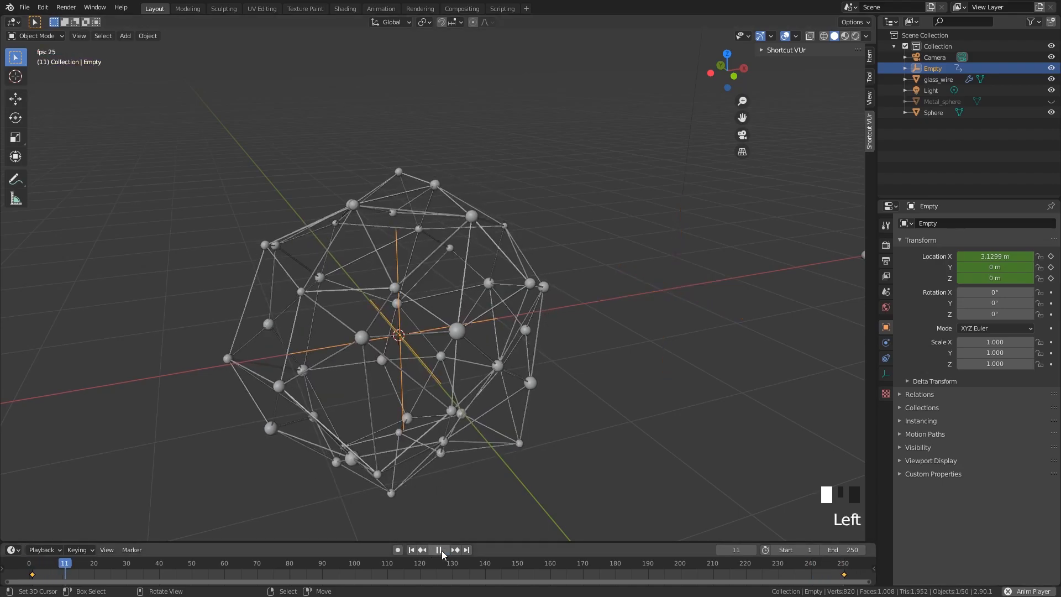
left_click(812, 572)
left_click(811, 575)
left_click(811, 575)
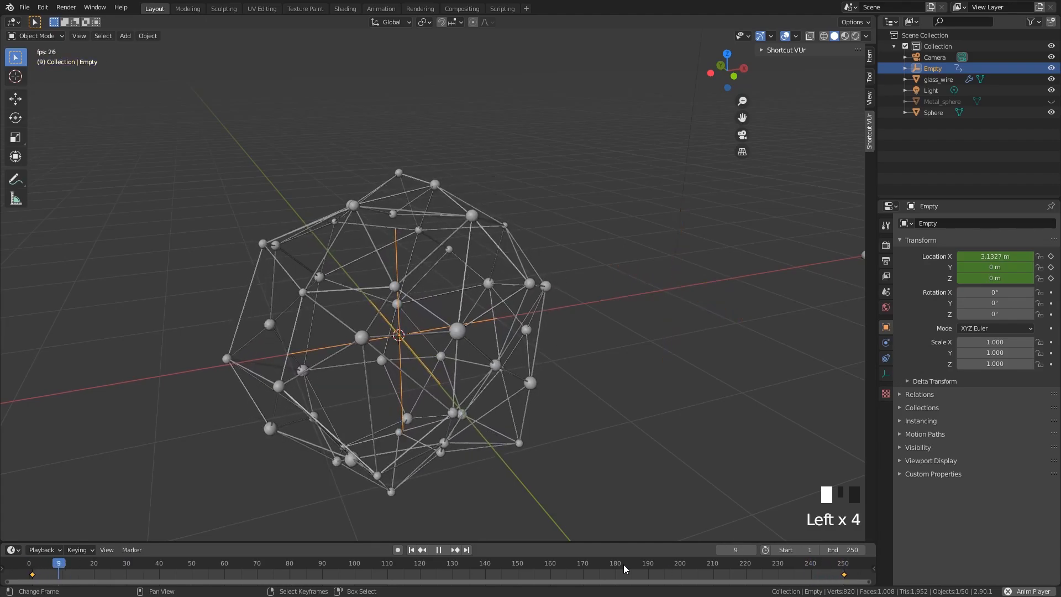
left_click(440, 550)
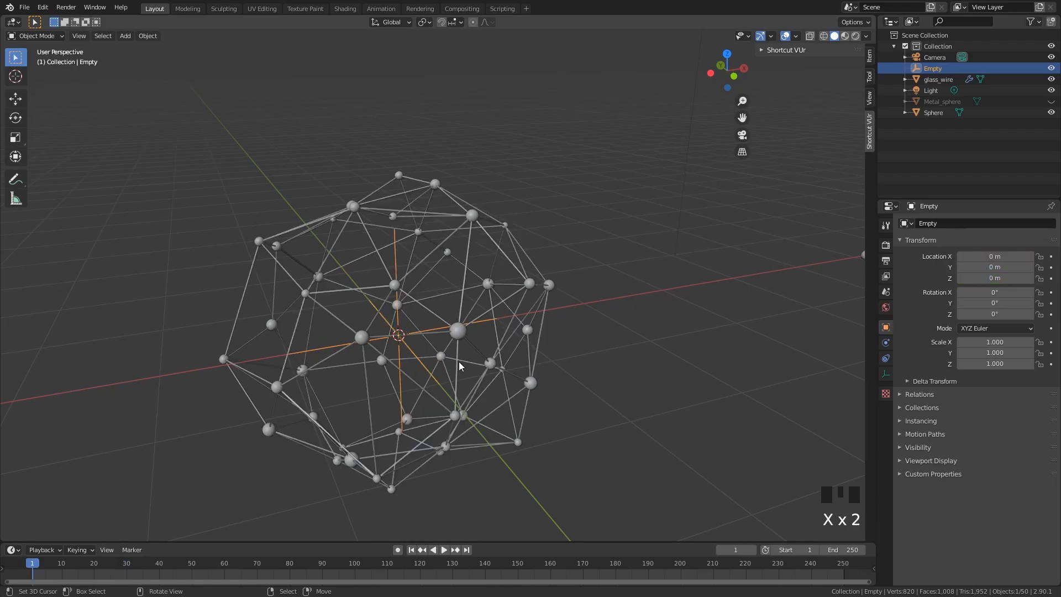
Step: Add a Bezier circle and give the Empty a Follow Path constraint targeting BezierCircle, with the path animated
key("shift+a")
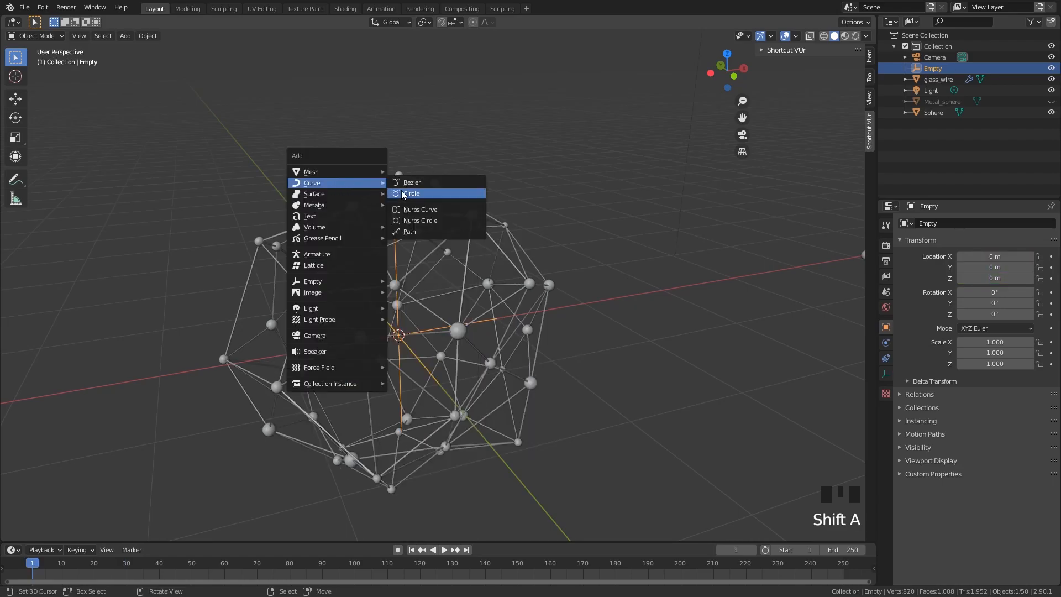
left_click(403, 193)
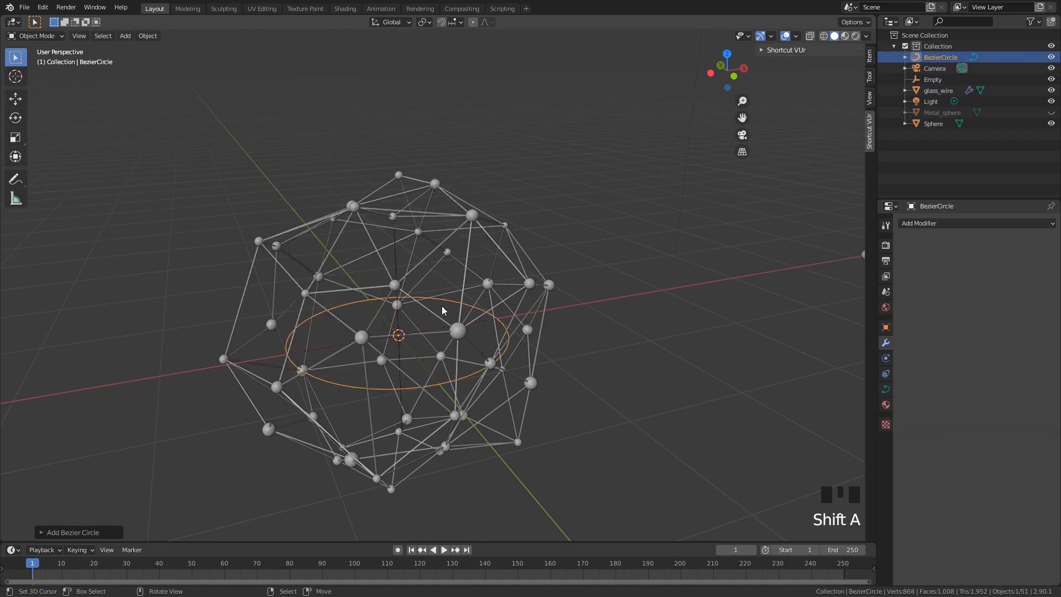
right_click(396, 315)
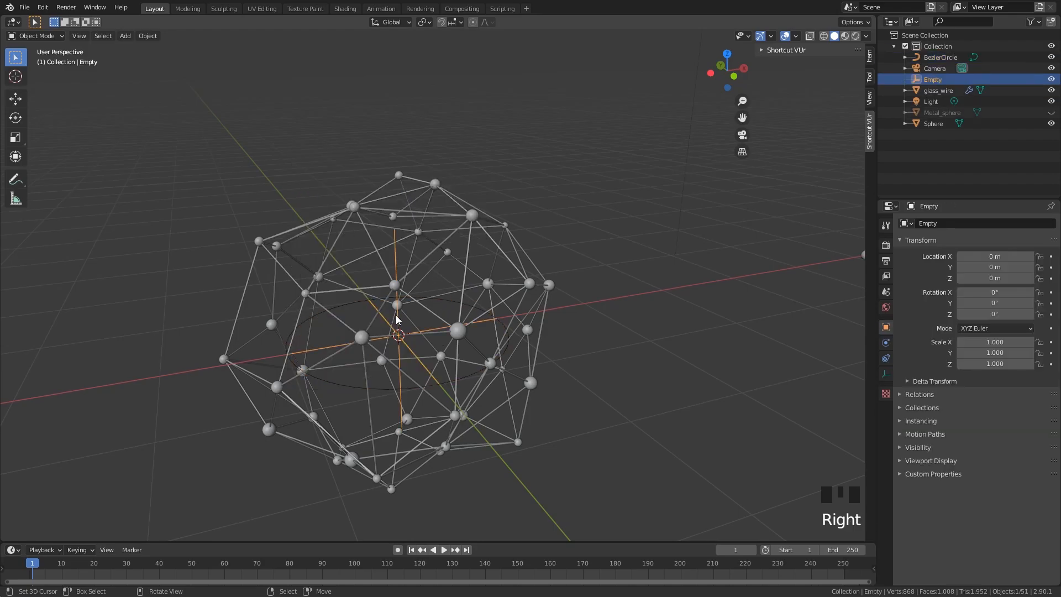
left_click(886, 358)
left_click(990, 223)
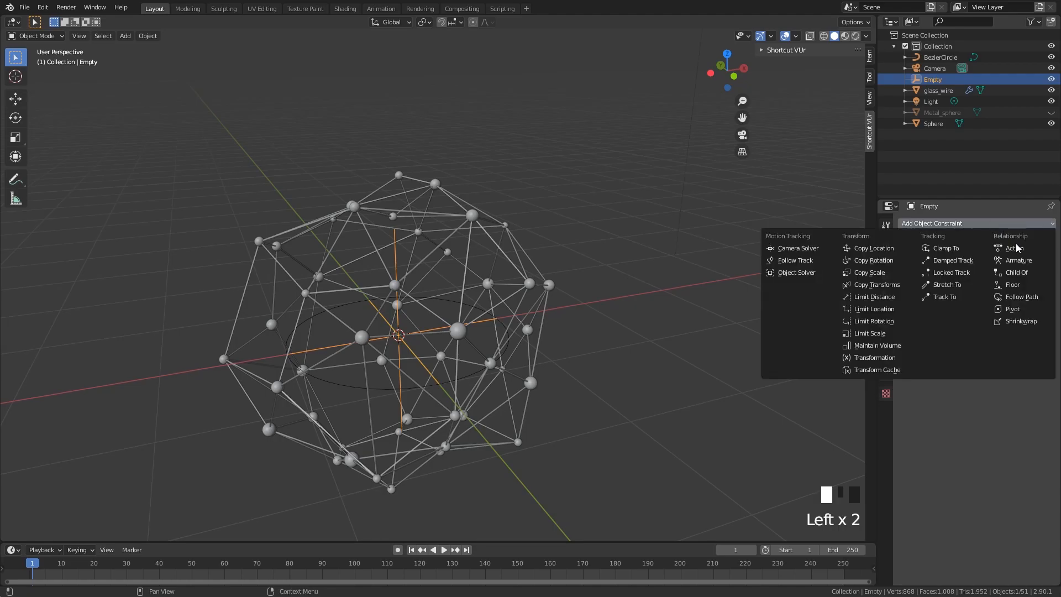
left_click(1024, 297)
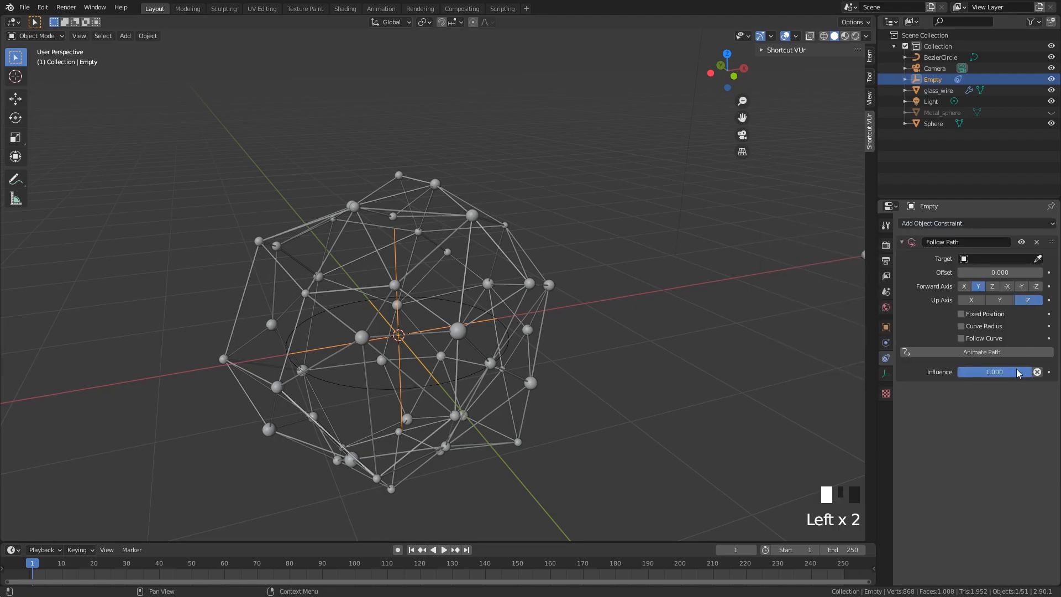
left_click(1000, 259)
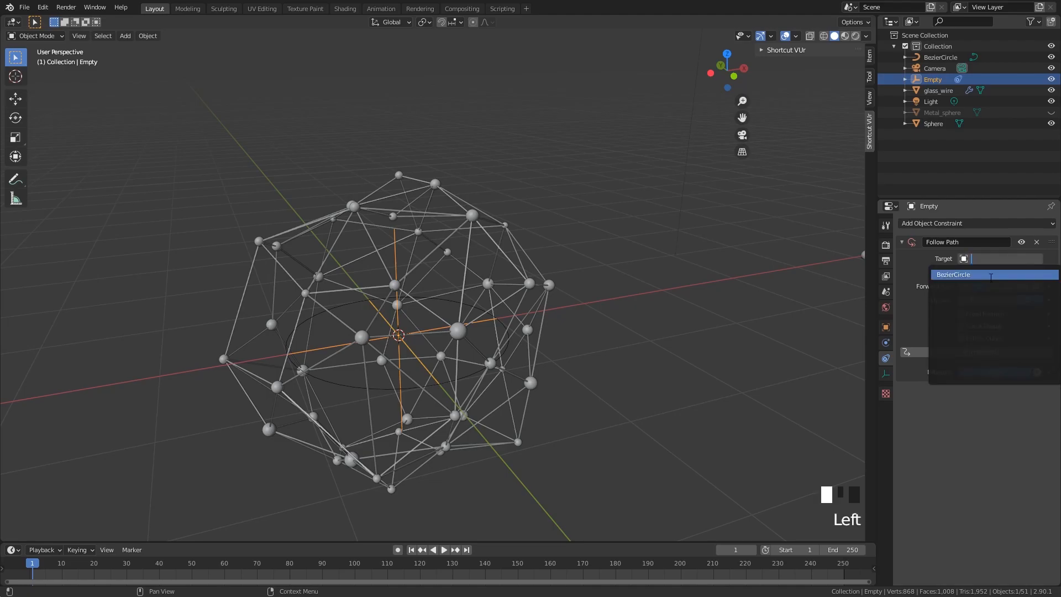
left_click(954, 277)
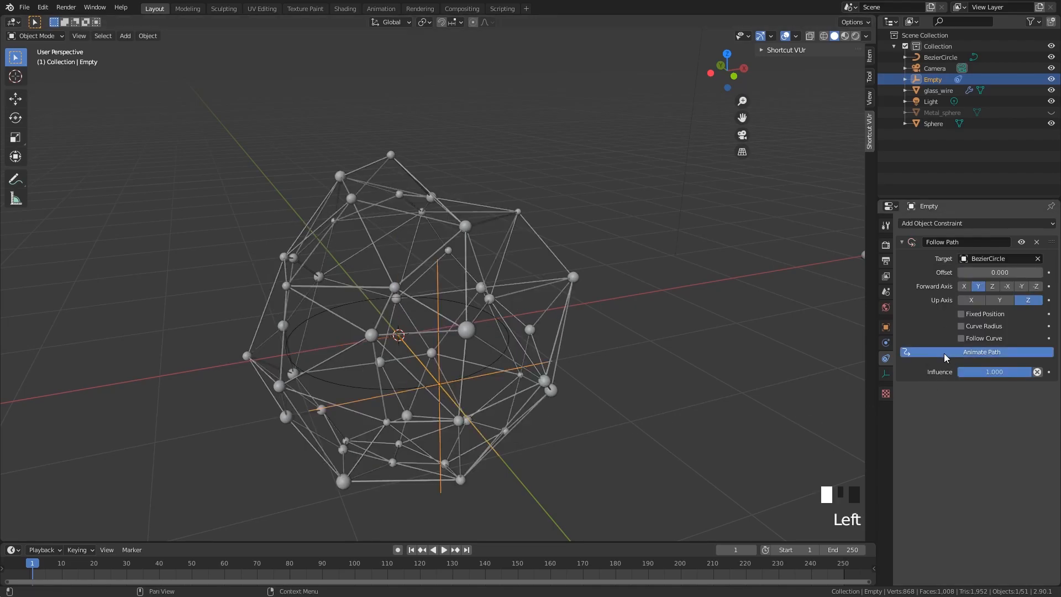
Step: Set the Bezier circle's Path Animation length to 250 frames
left_click(499, 357)
left_click(882, 390)
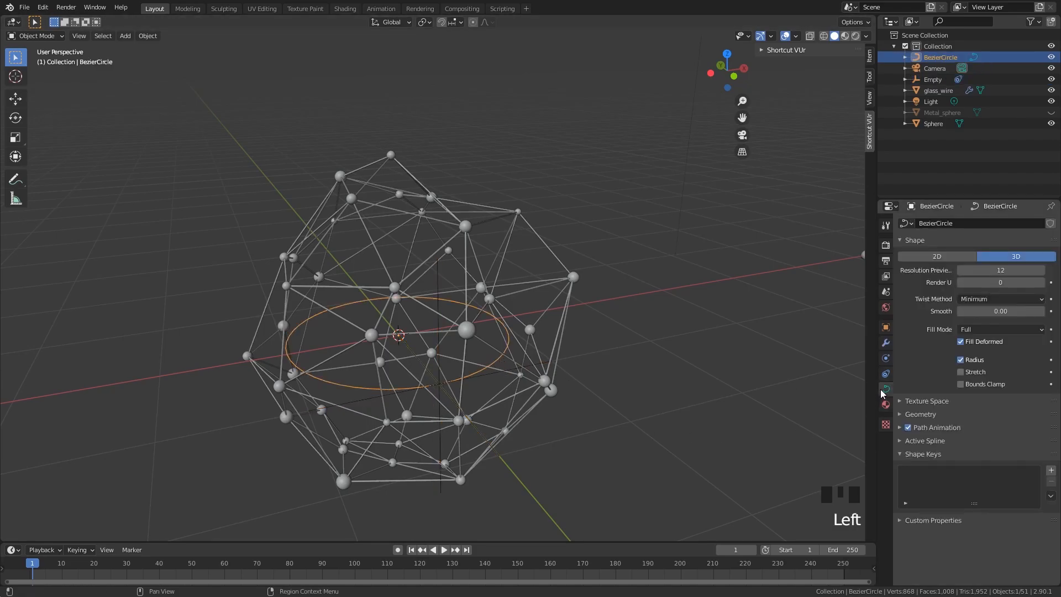
left_click(930, 428)
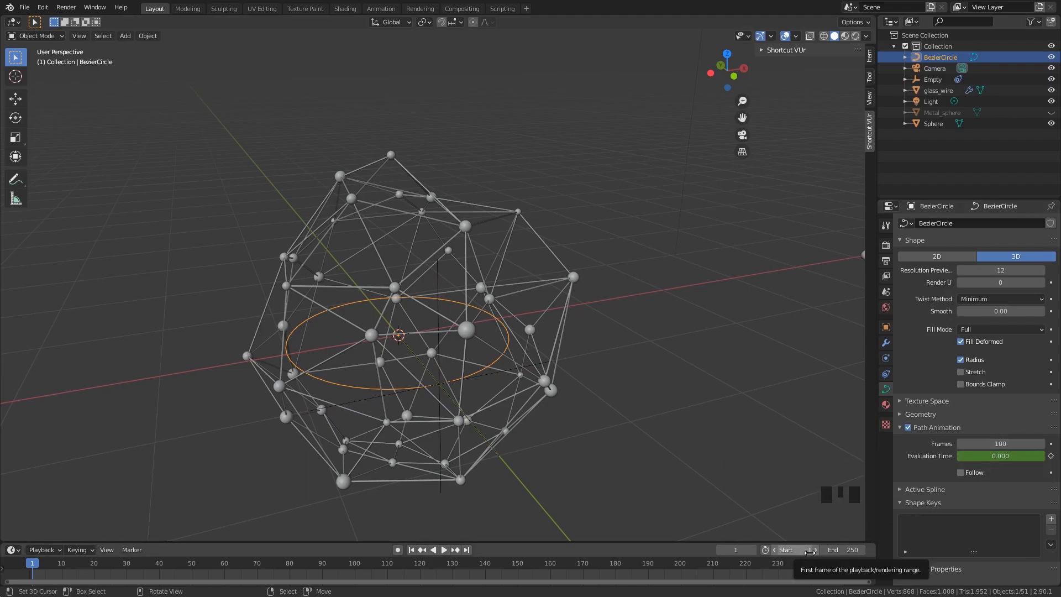
left_click(993, 444)
type("250")
key("Return")
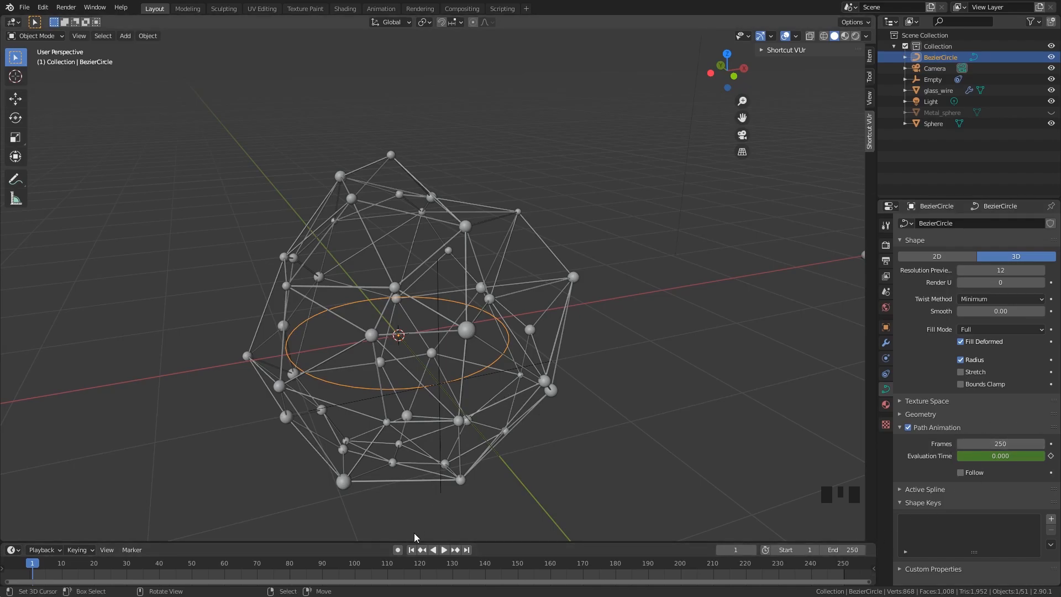
Step: Play the animation, jumping near the last frames, to examine how the cage's deformation passes the loop point
left_click(444, 550)
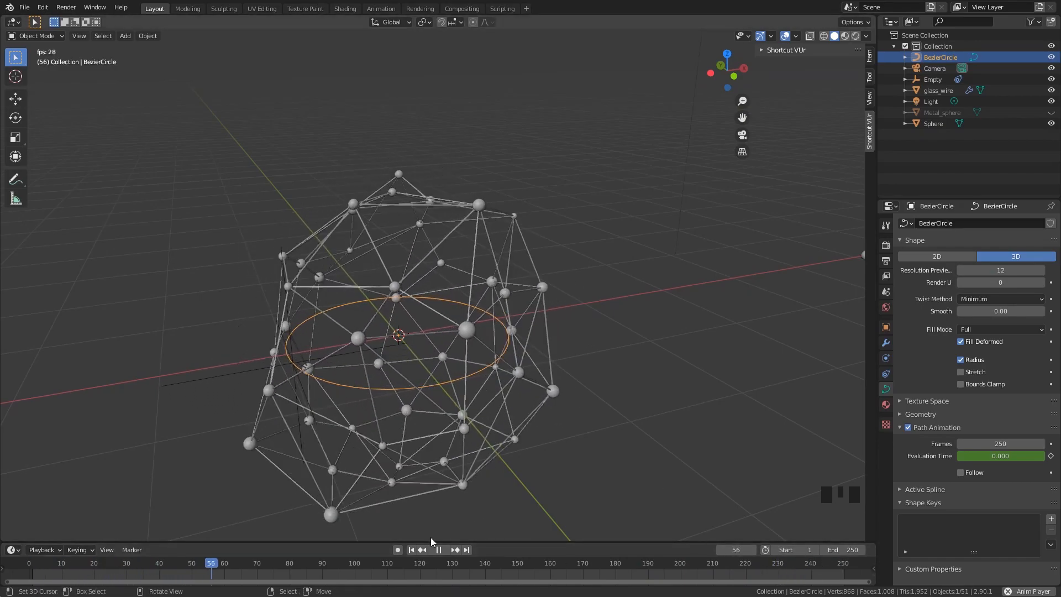
left_click(816, 572)
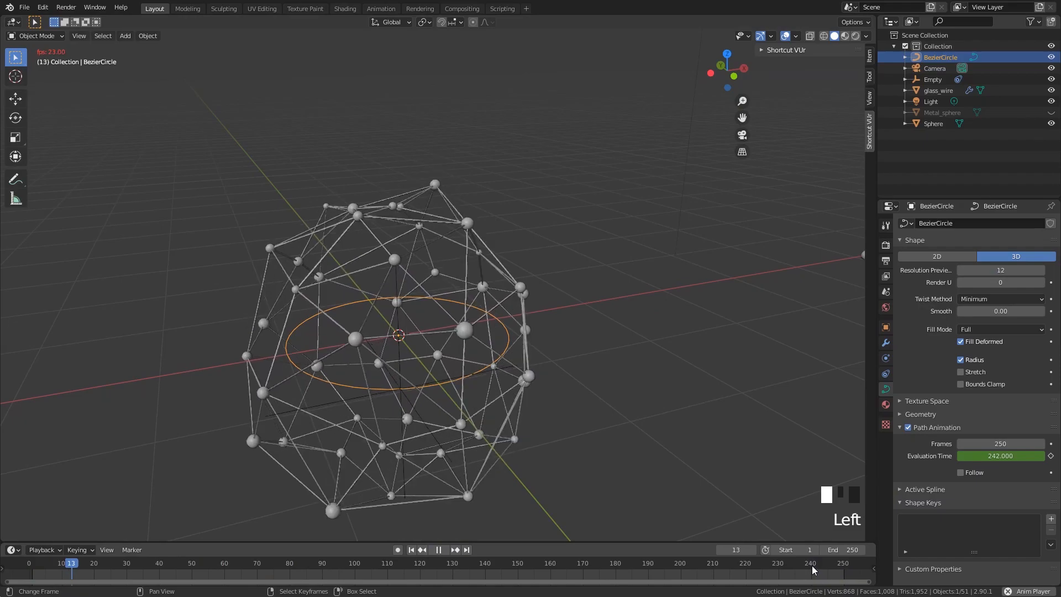
left_click(811, 565)
left_click(785, 564)
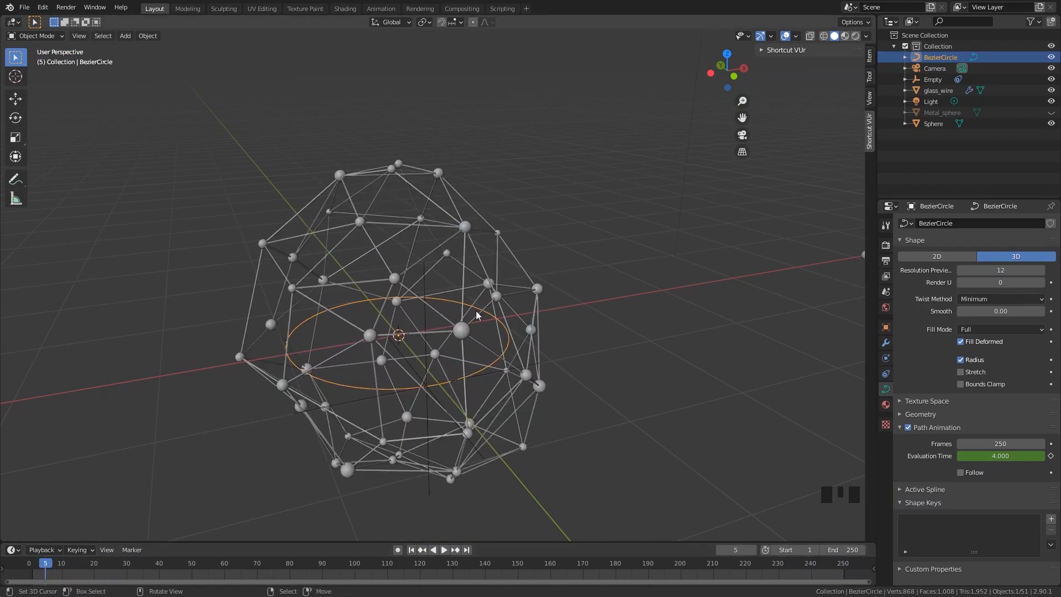
left_click(445, 549)
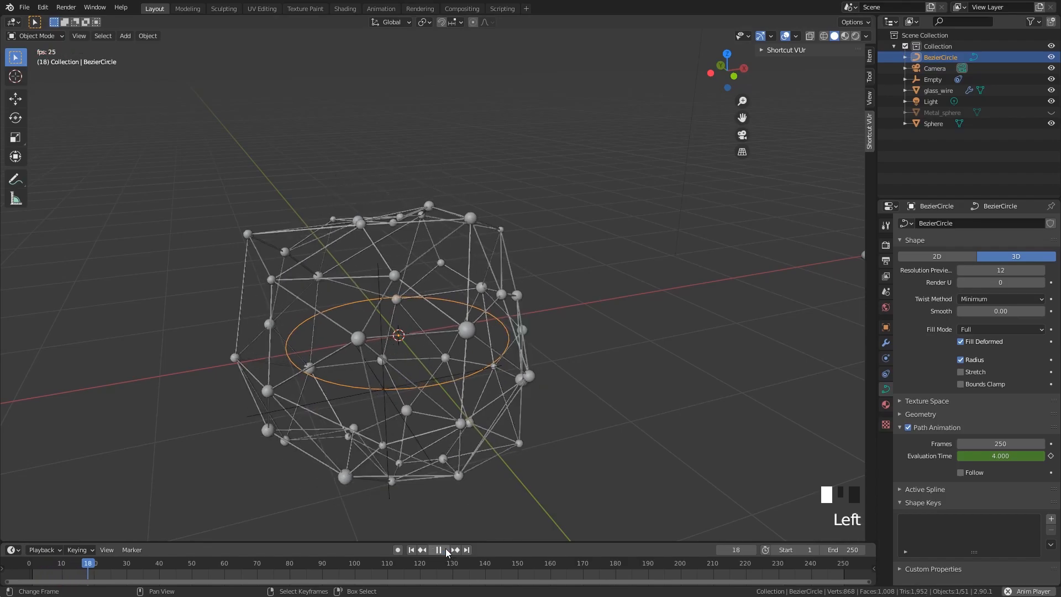
left_click(446, 549)
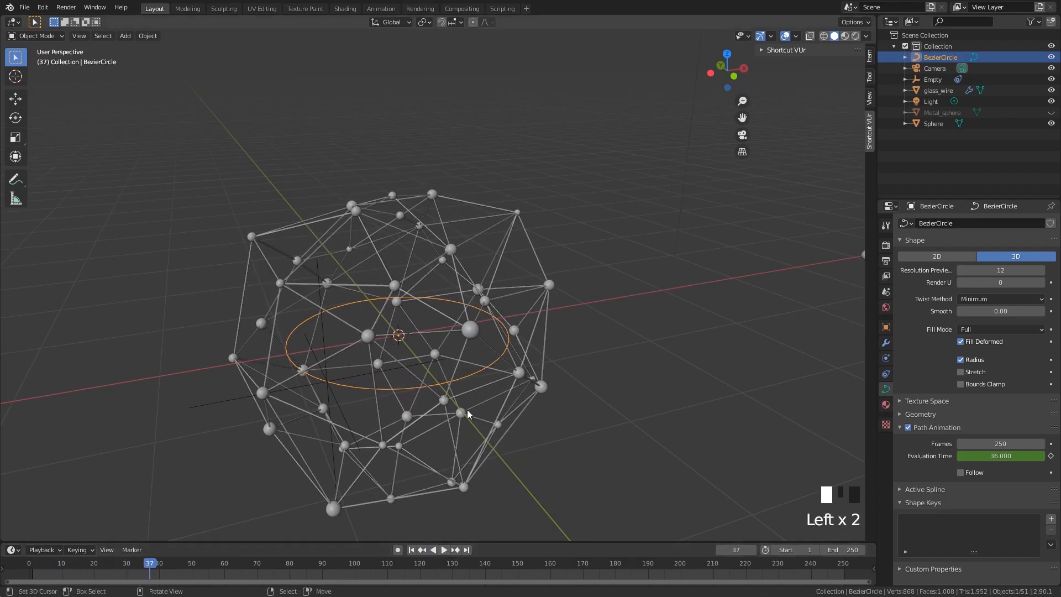
Step: Set the size of glass_wire's Clouds displacement texture to 4.00 and play the animation to check the deformation
right_click(517, 287)
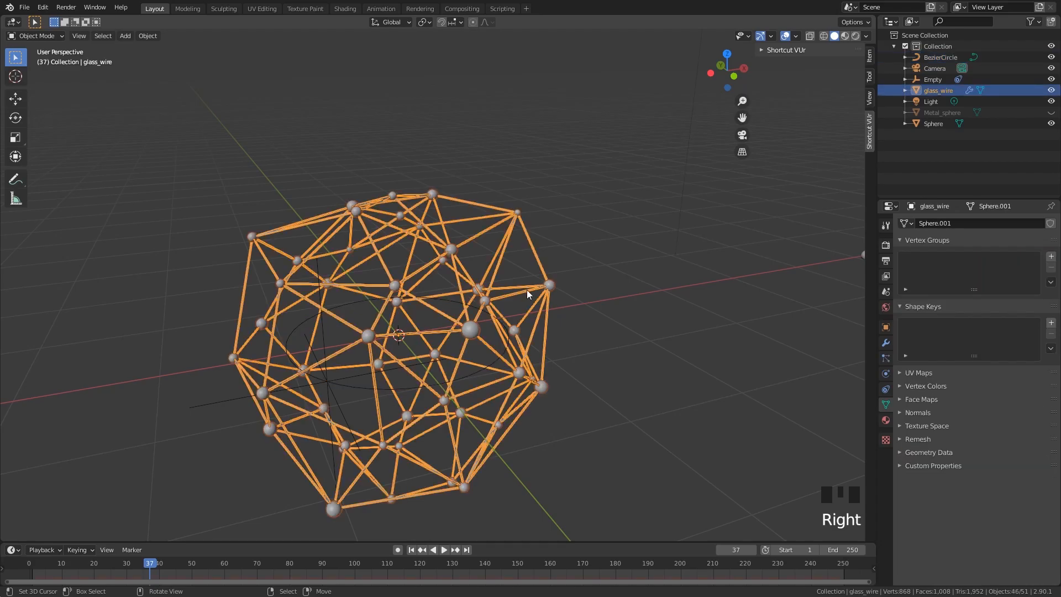
left_click(886, 441)
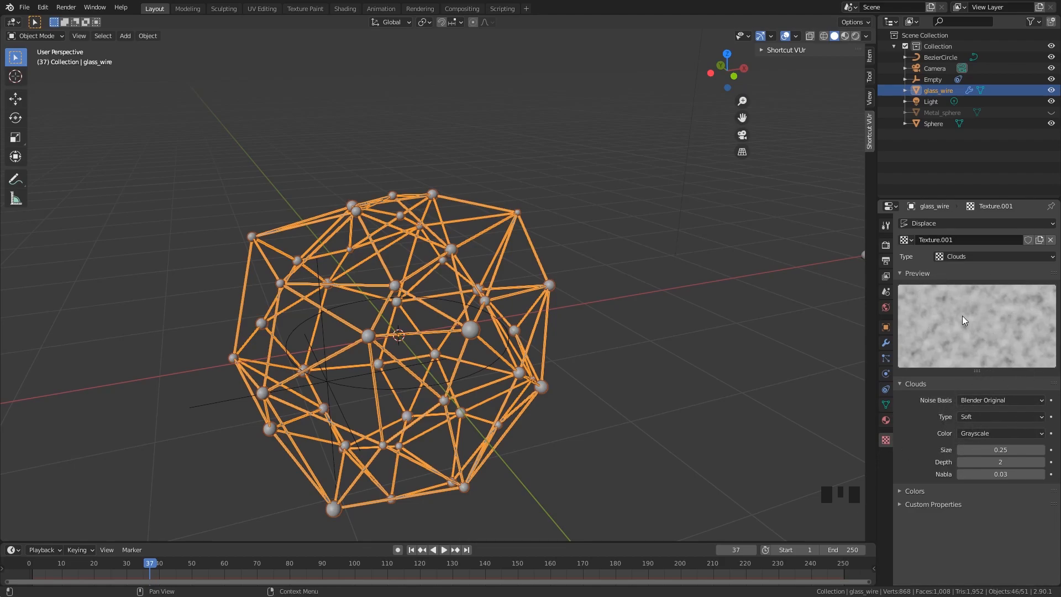
left_click(999, 451)
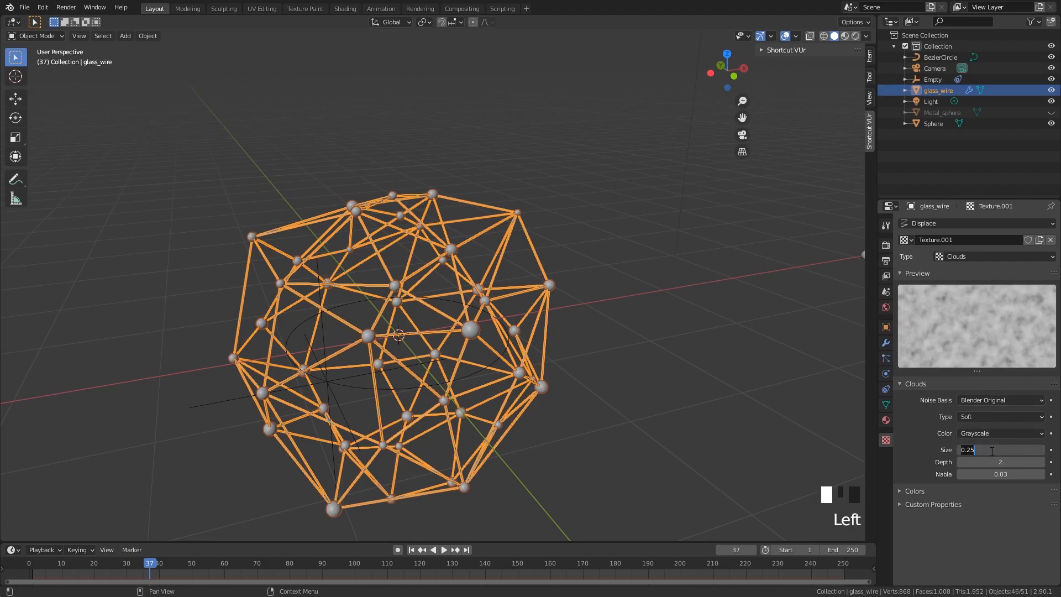
type("1")
key("Return")
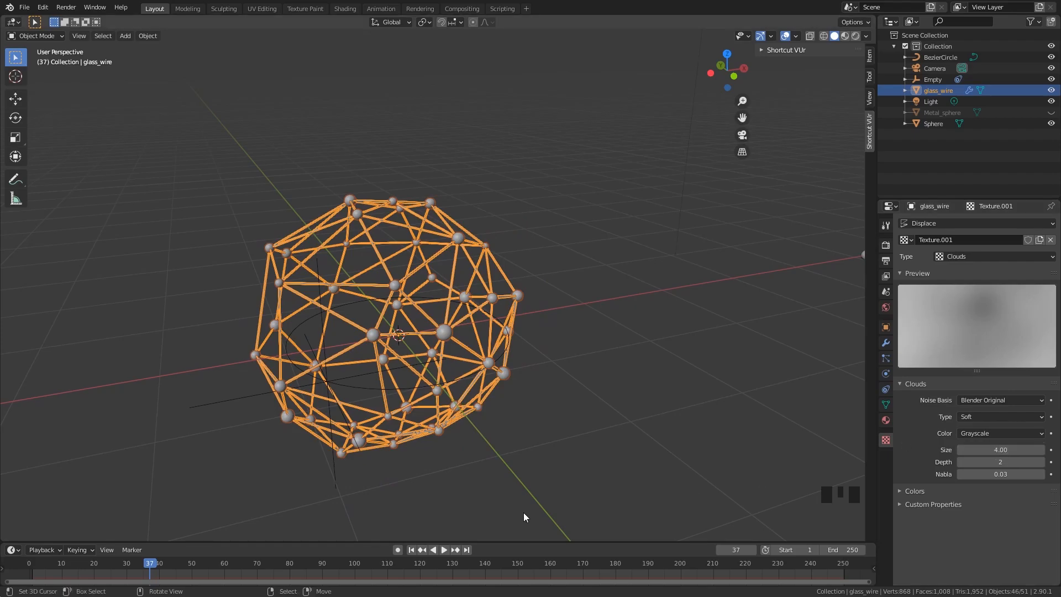
left_click(445, 549)
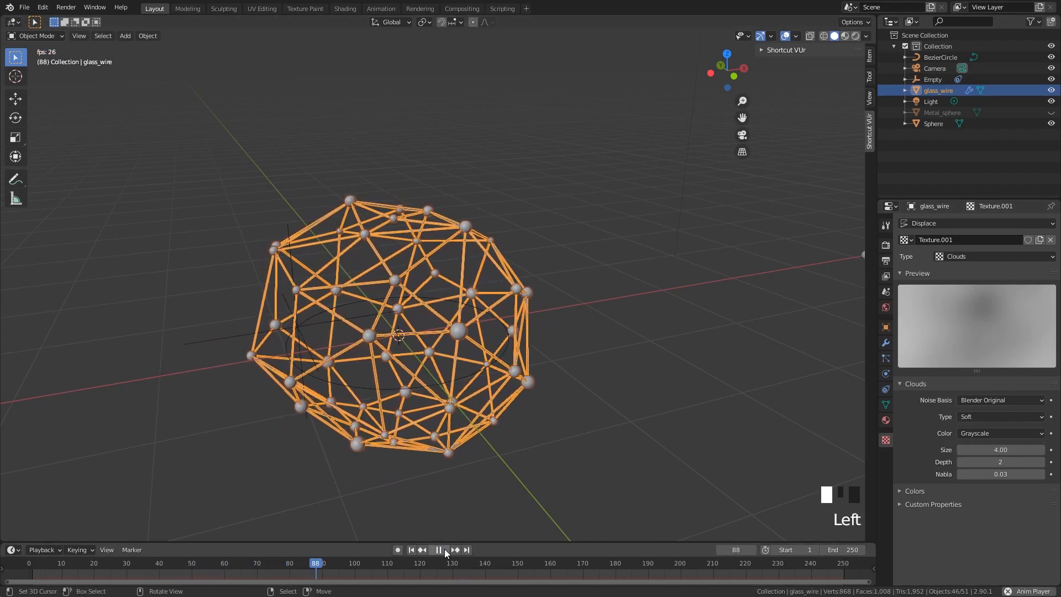
left_click(444, 549)
Step: Set the strength of glass_wire's Displace modifier to 0.700 and play the animation to check it
left_click(887, 344)
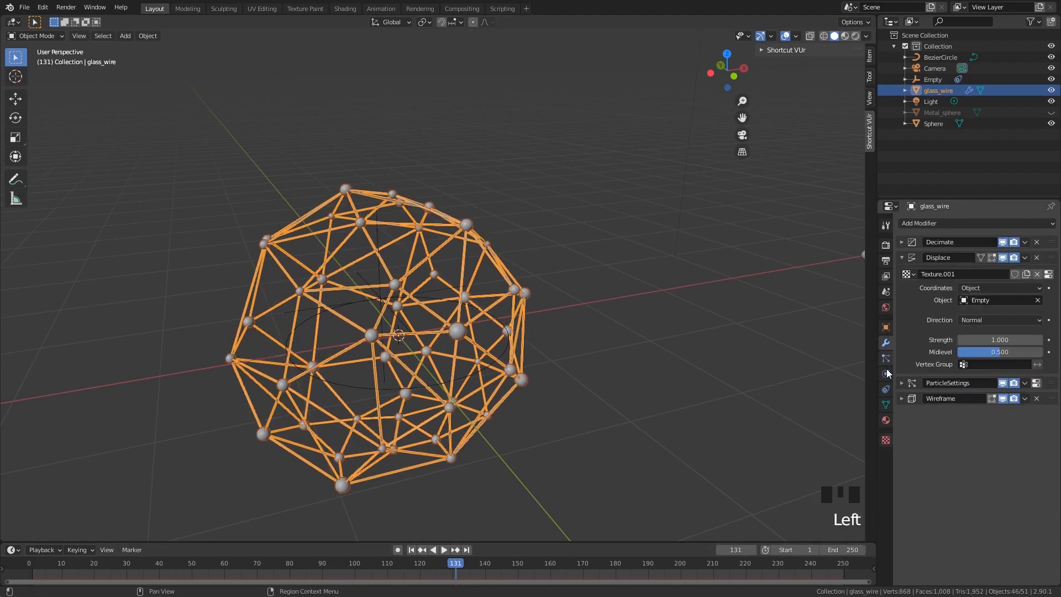
mouse_move(1012, 339)
left_mouse_down()
mouse_move(951, 340)
mouse_move(1012, 339)
left_mouse_up()
left_click(961, 340)
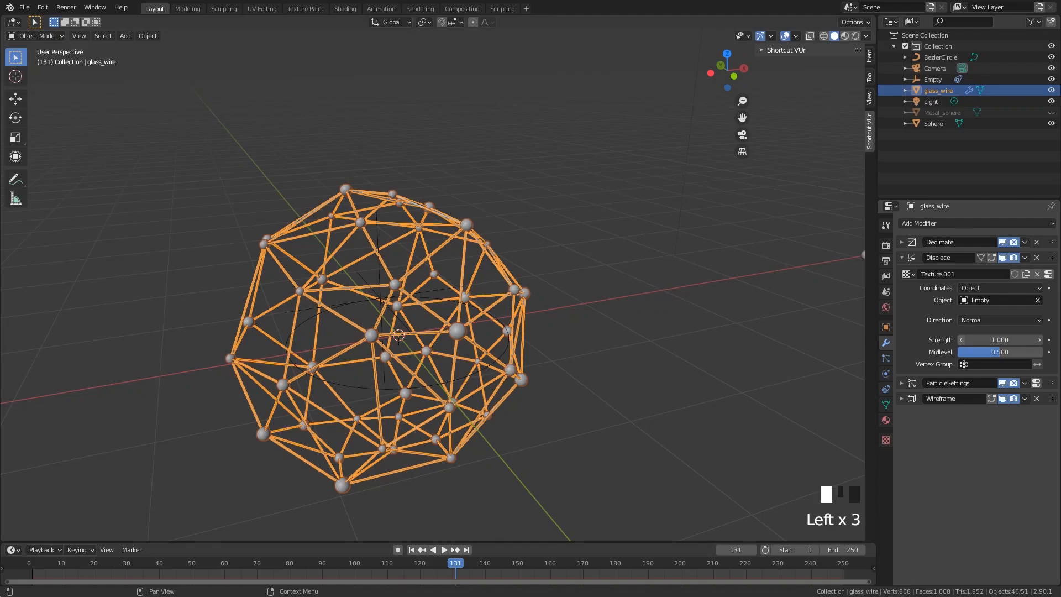
left_click(960, 340)
left_click(961, 340)
left_click(444, 550)
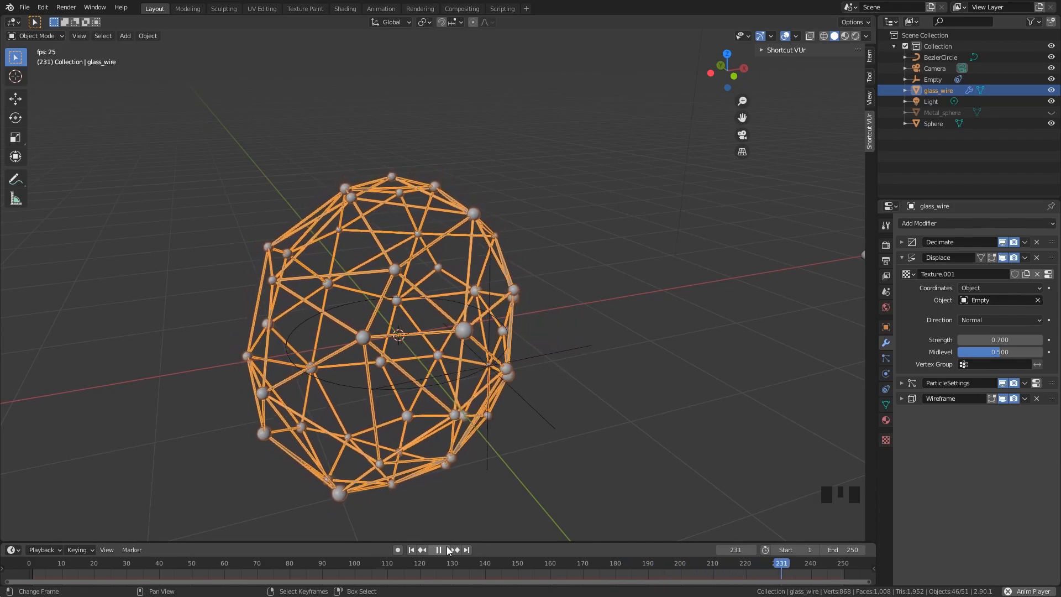
left_click(445, 549)
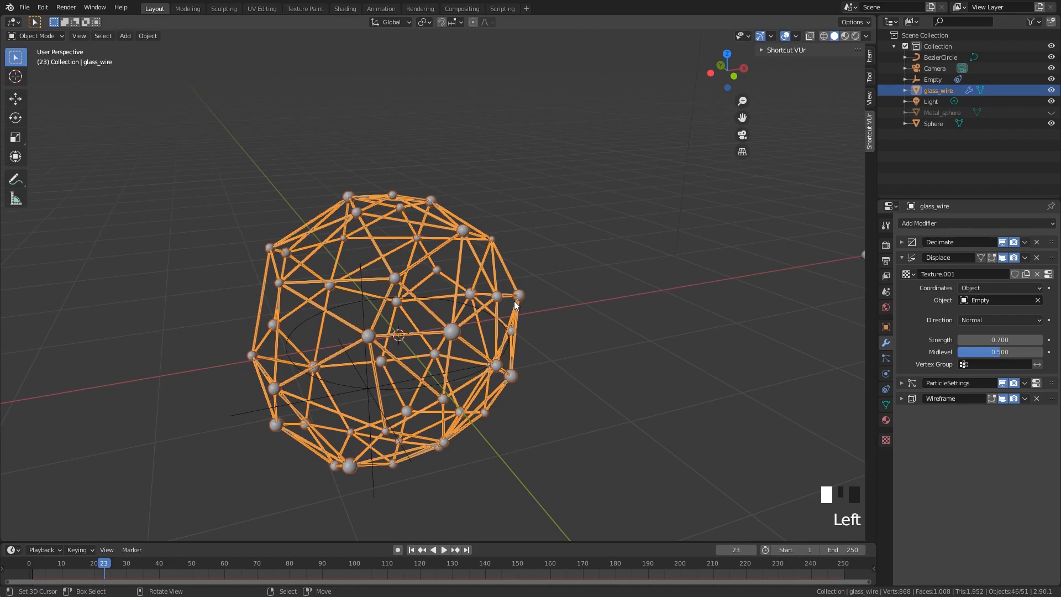
Step: Unhide Metal_sphere and look at the scene through the camera
left_click(1050, 112)
left_click(697, 308)
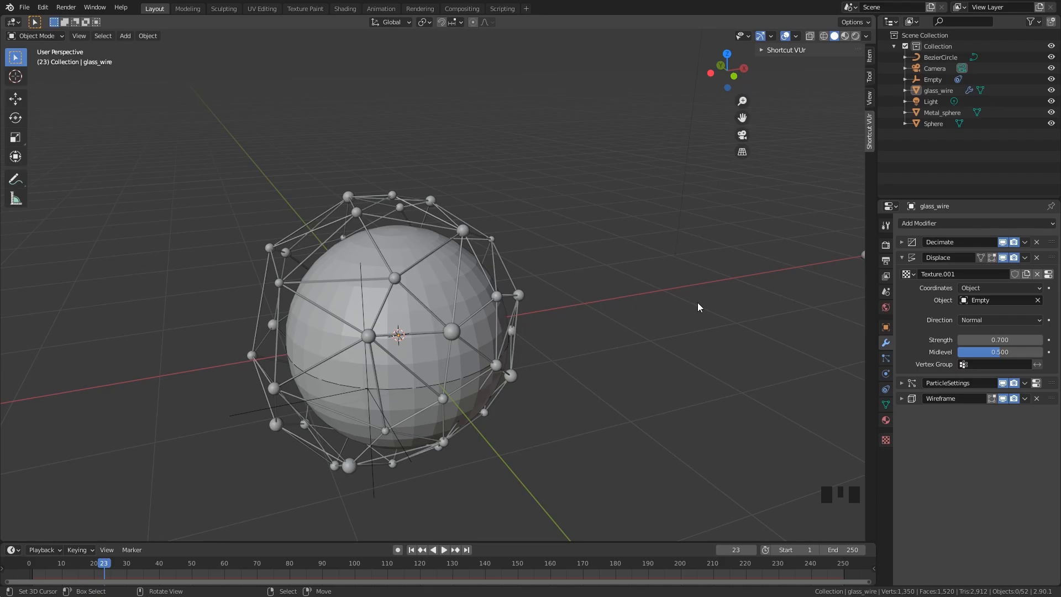
key("KP_0")
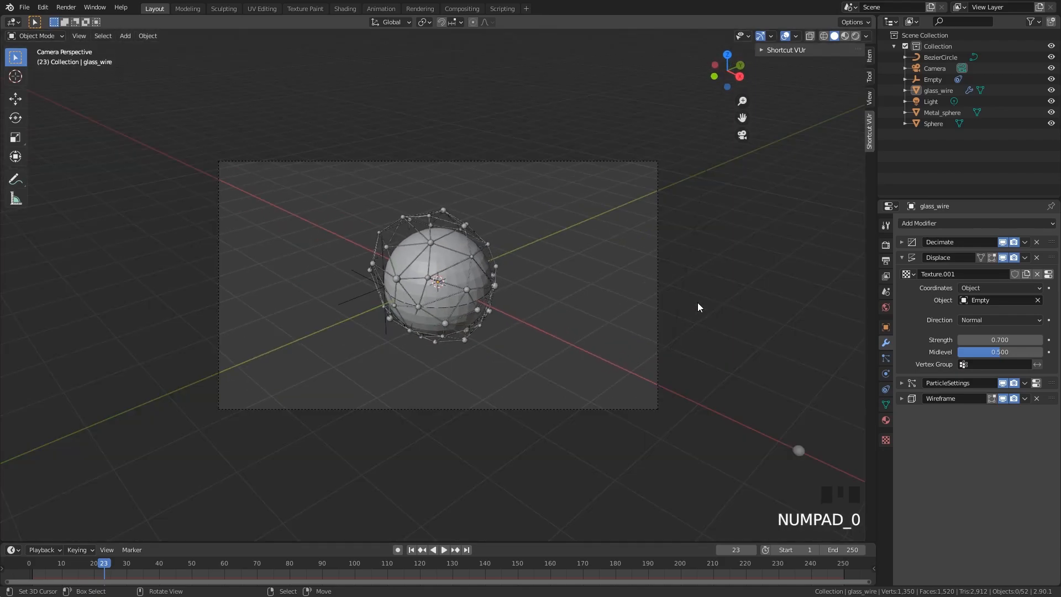
Step: Lock the camera to the view and reframe it closer to the sphere, facing it almost straight along the Y axis
left_click(869, 105)
left_click(834, 186)
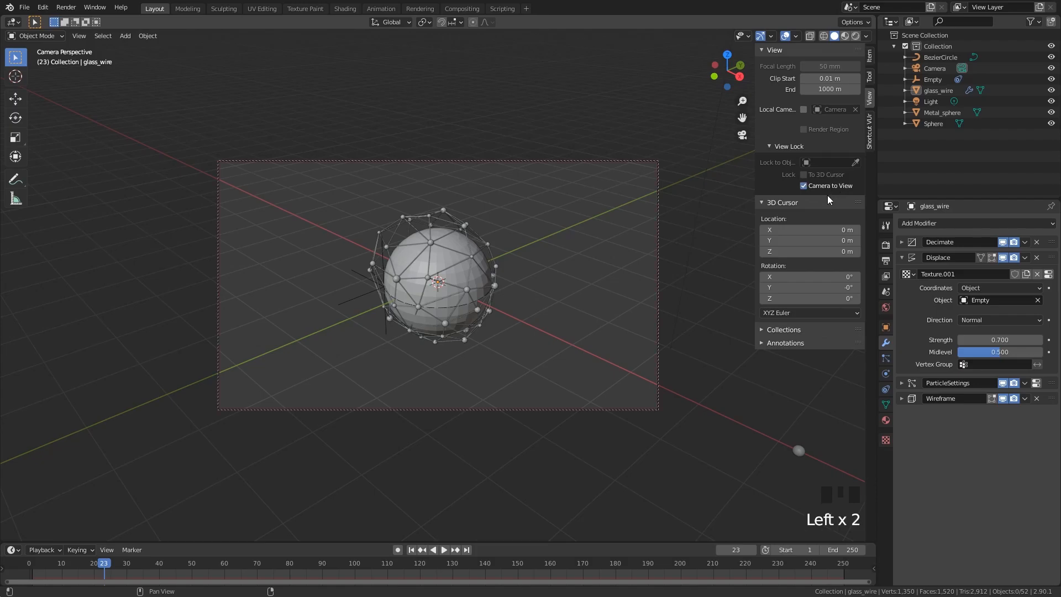
middle_click_drag(473, 292, 558, 268)
middle_click_drag(558, 269, 603, 243, "shift")
middle_click_drag(603, 243, 545, 257)
scroll(544, 257, "up", 2)
Step: Set the camera's location to X 0, Y -7.4961, Z 0 m and its rotation to 90°, 0°, 0°
left_click(868, 80)
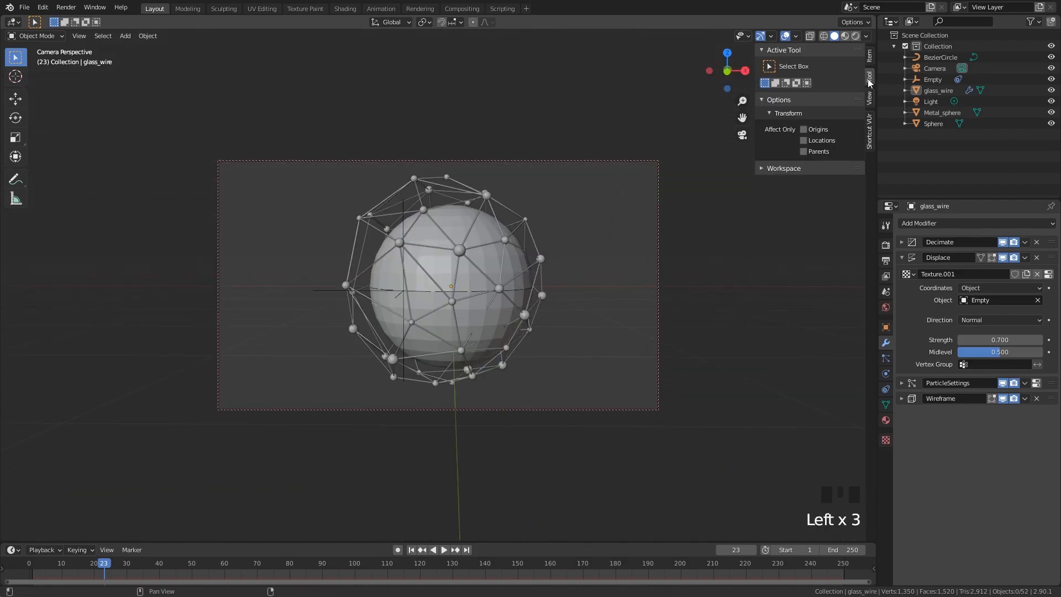
right_click(656, 197)
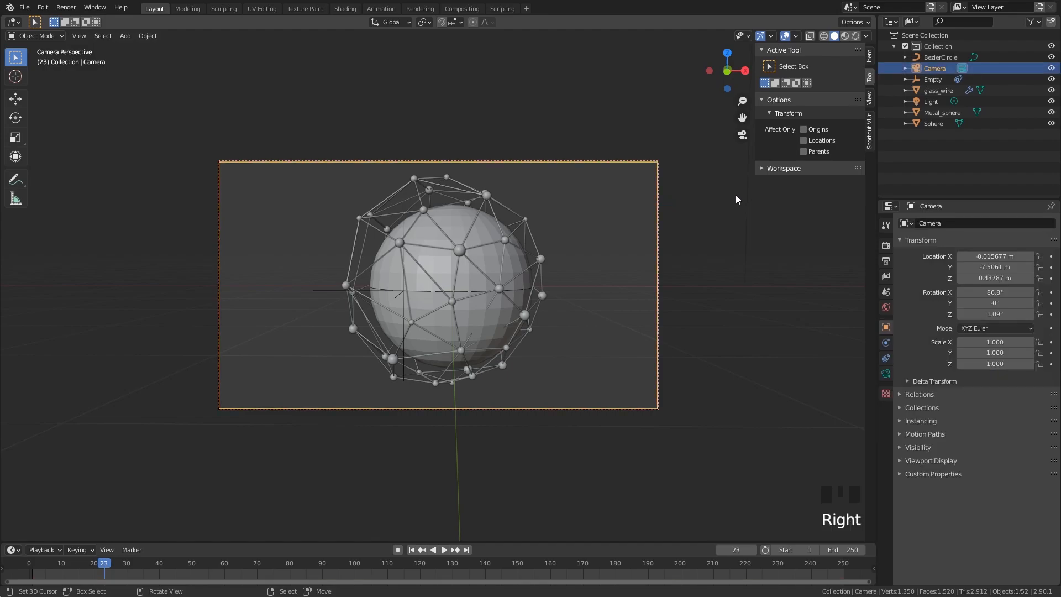
left_click(870, 55)
left_click(800, 77)
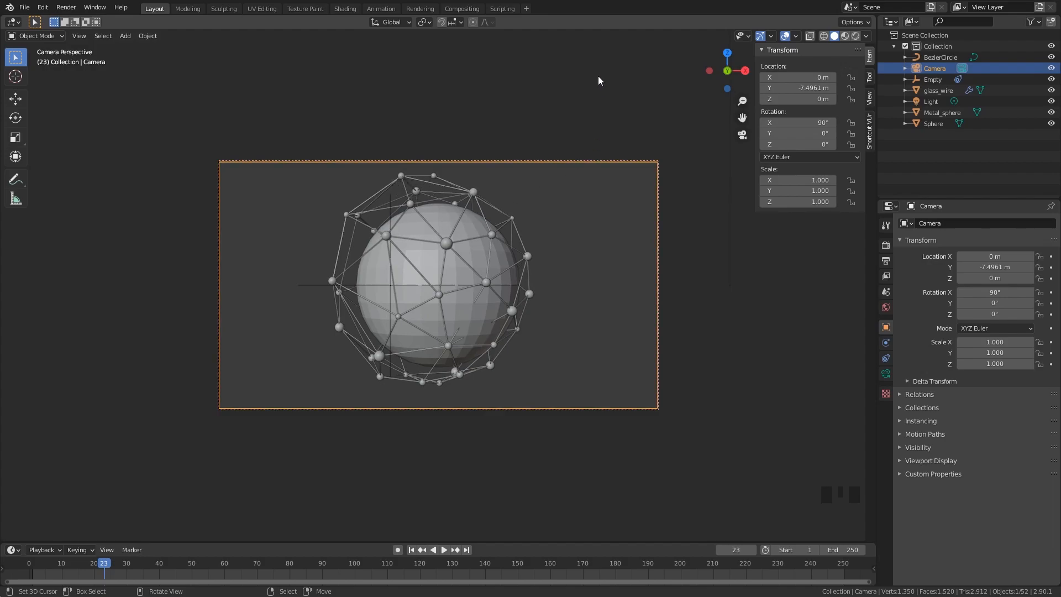
Step: Move the camera back to Y -8.0561 m to fit the cage, checking the framing at frames 213 and 242
left_click_drag(91, 565, 724, 552)
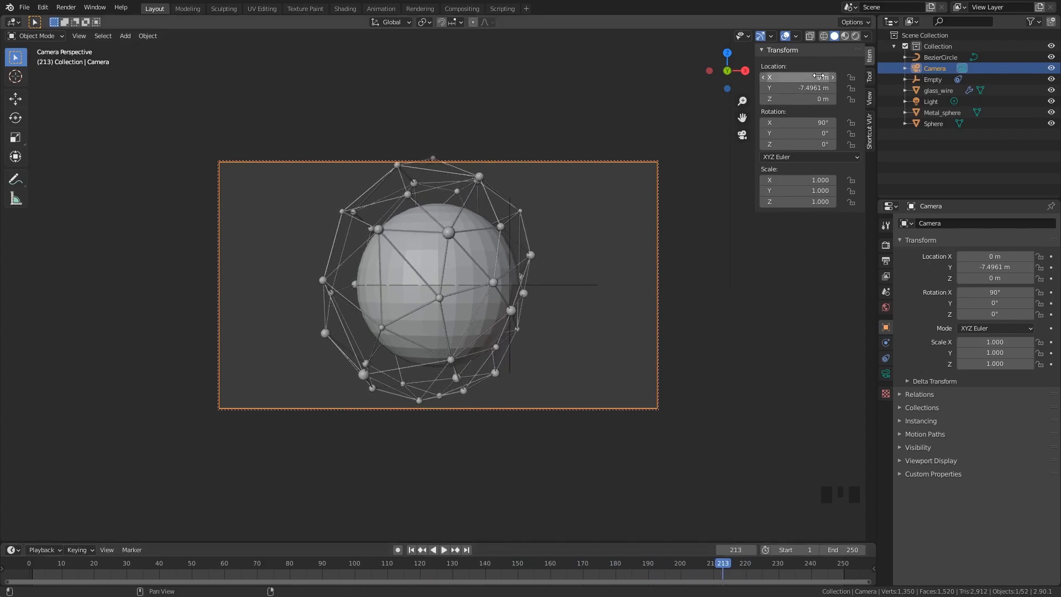
left_click_drag(807, 88, 776, 88)
left_click_drag(722, 563, 818, 543)
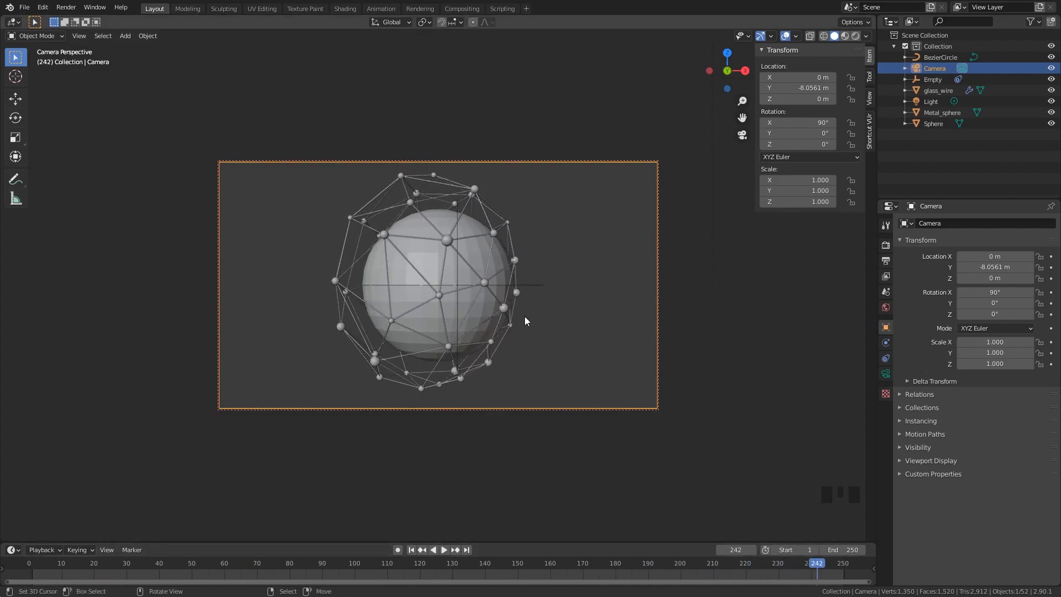
Step: Scale Metal_sphere down to about 0.933 and shade it smooth
right_click(511, 284)
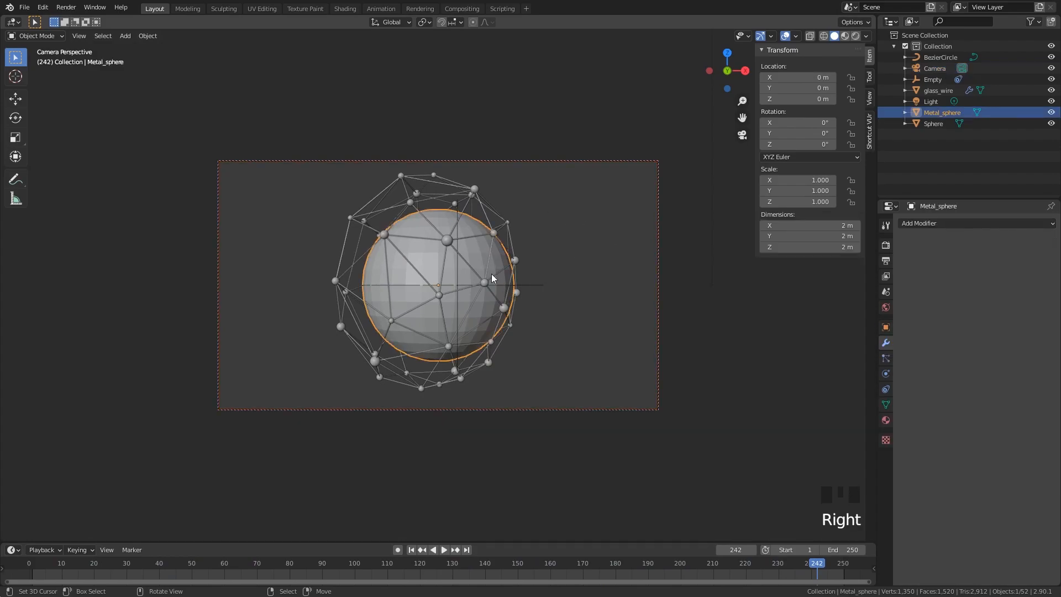
key("s")
left_click(637, 239)
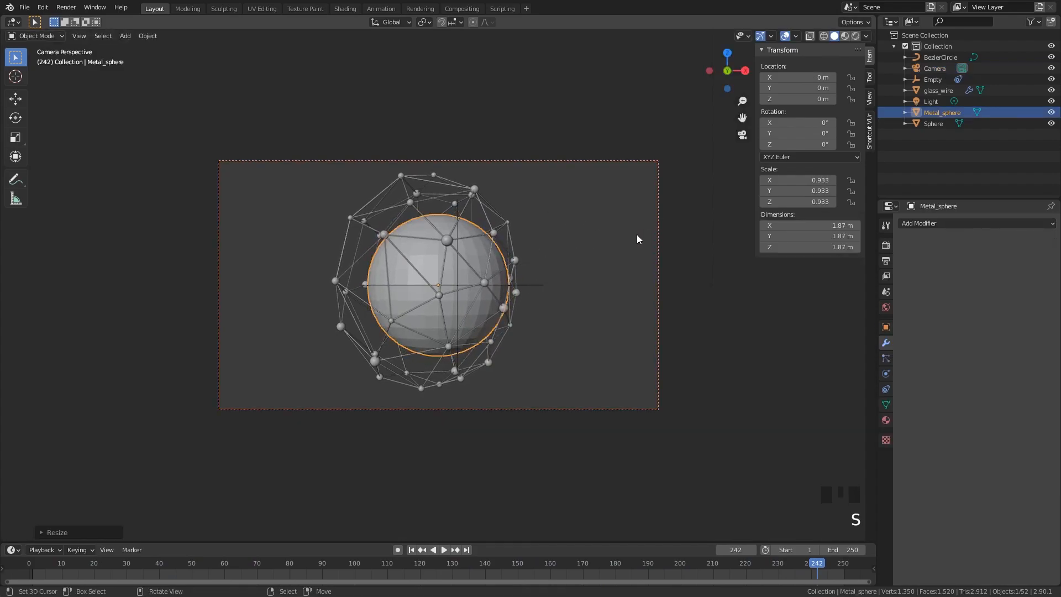
key("w")
left_click(636, 242)
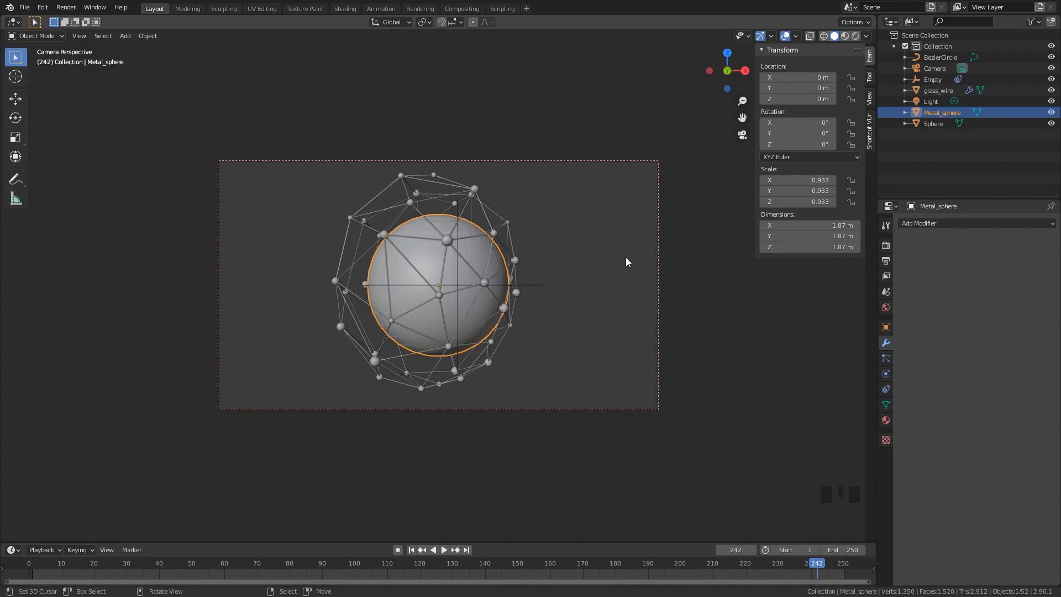
Step: Turn off locking the camera to the view and clear the object selection
left_click(869, 98)
left_click(804, 185)
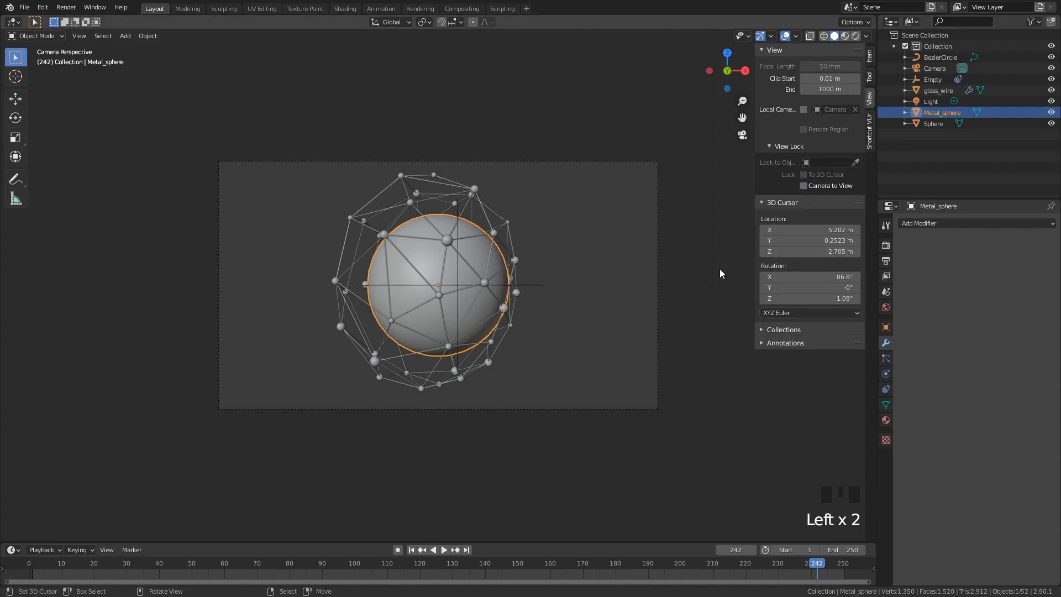
right_click(712, 332)
mouse_move(668, 327)
middle_mouse_down()
mouse_move(615, 334)
mouse_move(647, 332)
middle_mouse_up()
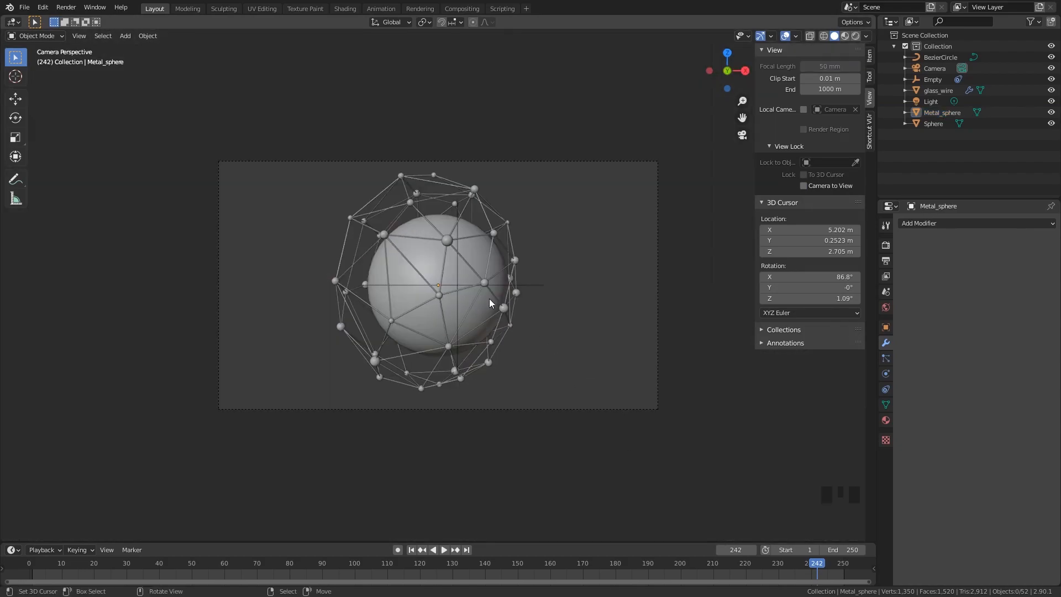
Step: Insert location keyframes for Metal_sphere at frames 1 and 250 in its centred position
right_click(451, 271)
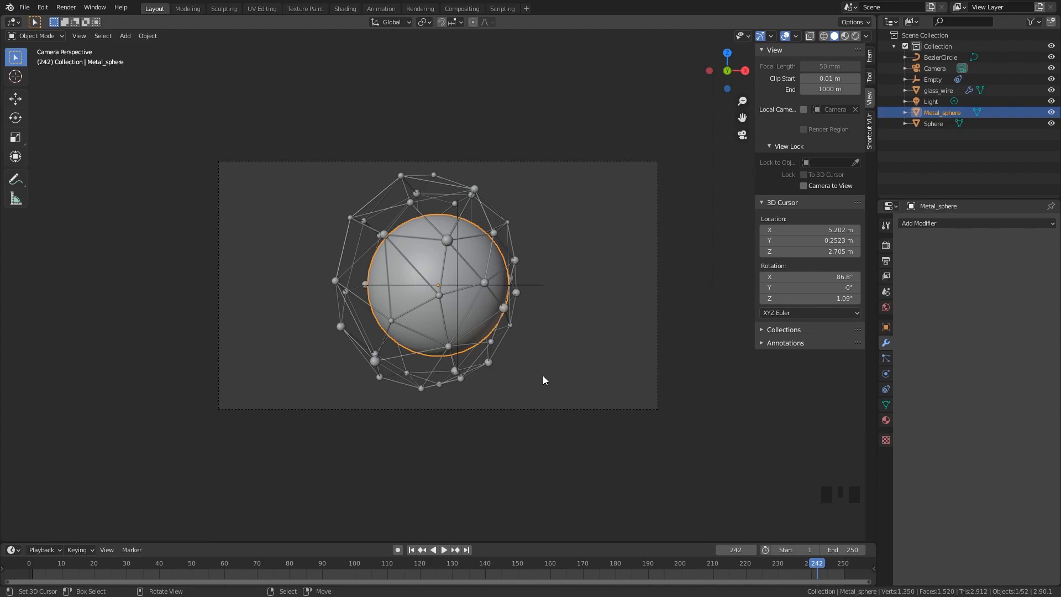
left_click_drag(42, 563, 33, 563)
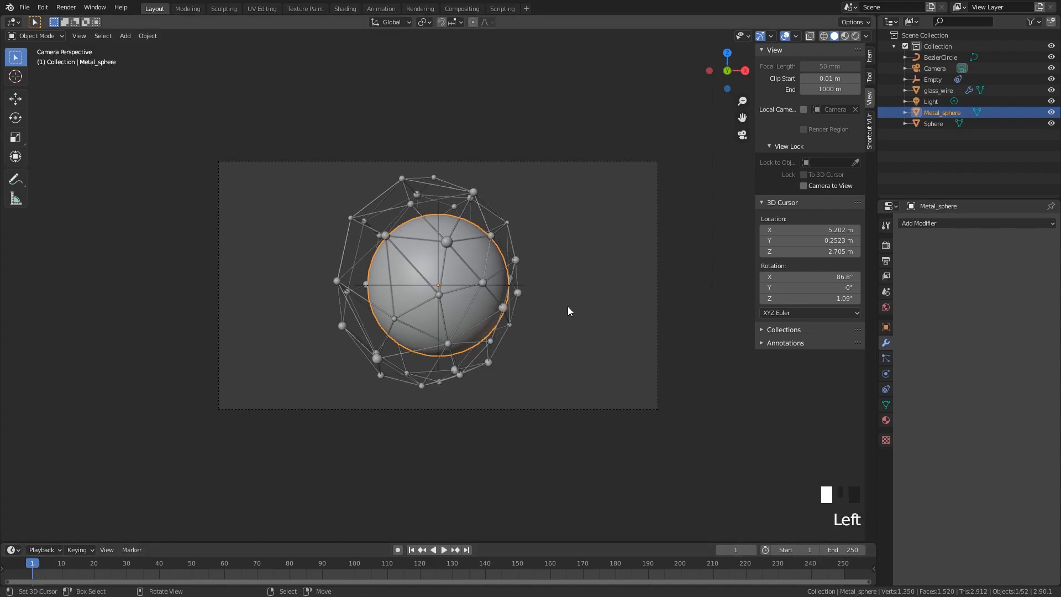
key("i")
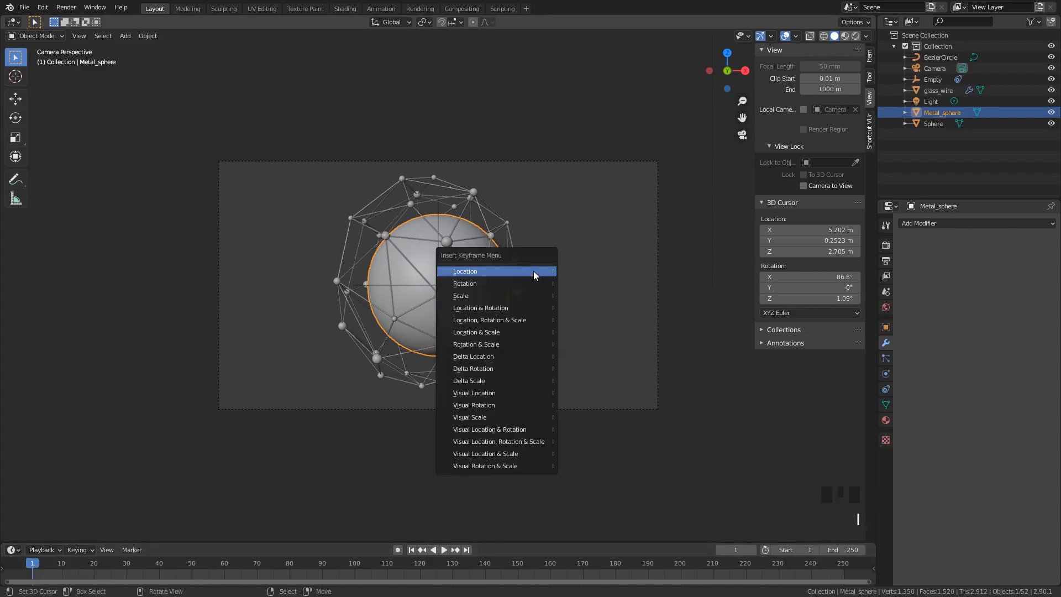
left_click(533, 271)
left_click_drag(841, 569, 844, 571)
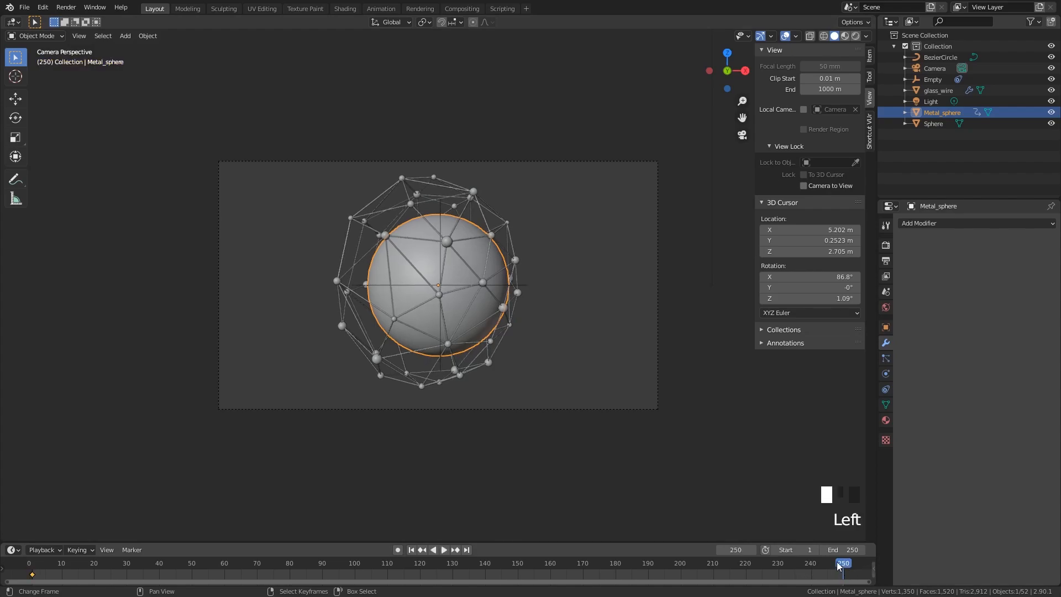
key("i")
left_click(644, 357)
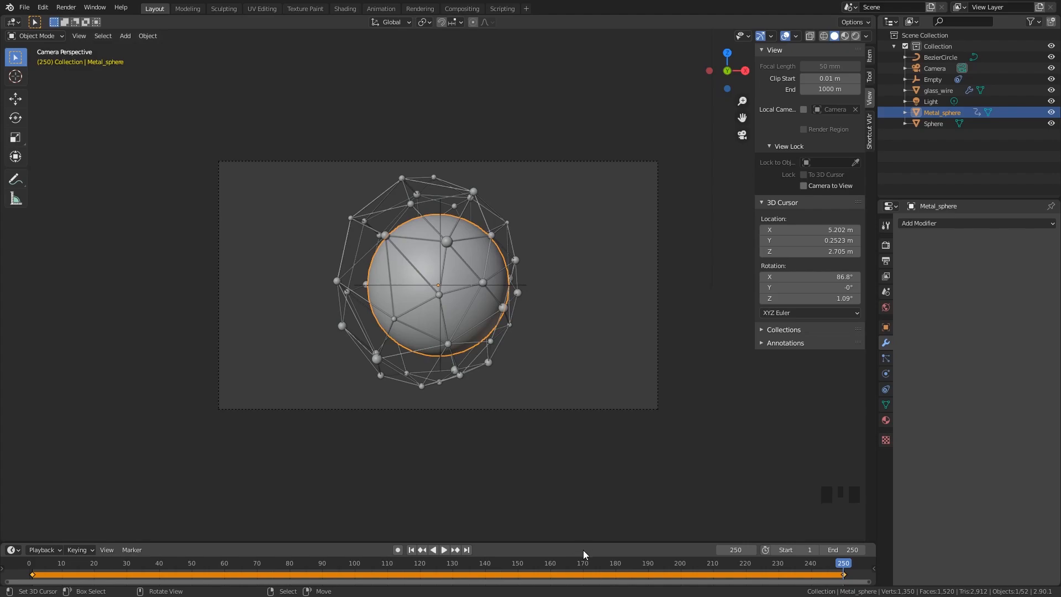
Step: At frame 125, shift Metal_sphere slightly up and to the left inside the cage and keyframe its location
left_click(437, 569)
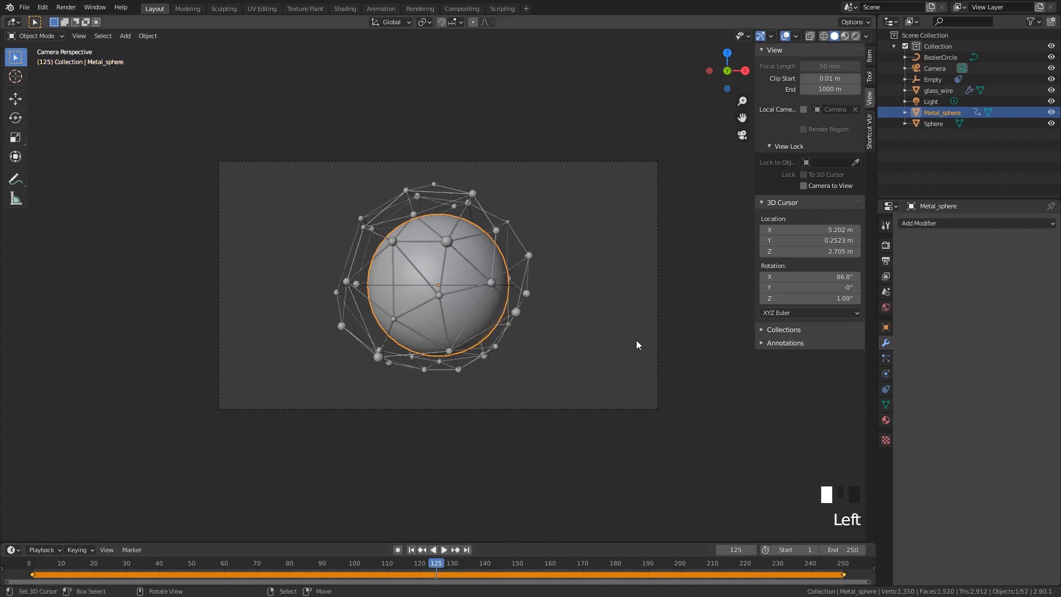
key("g")
left_click(627, 328)
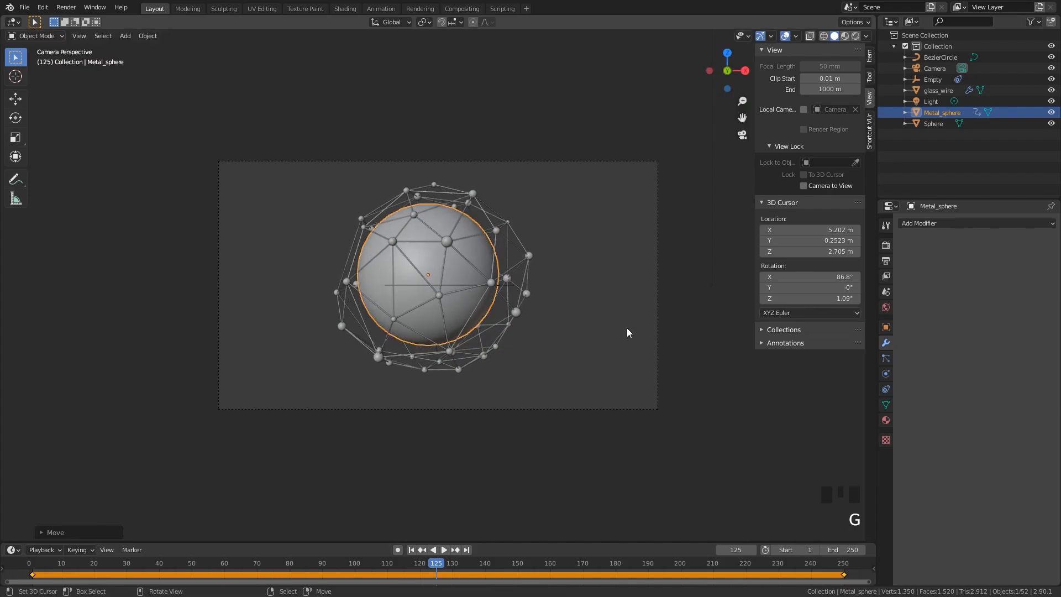
key("i")
left_click(620, 362)
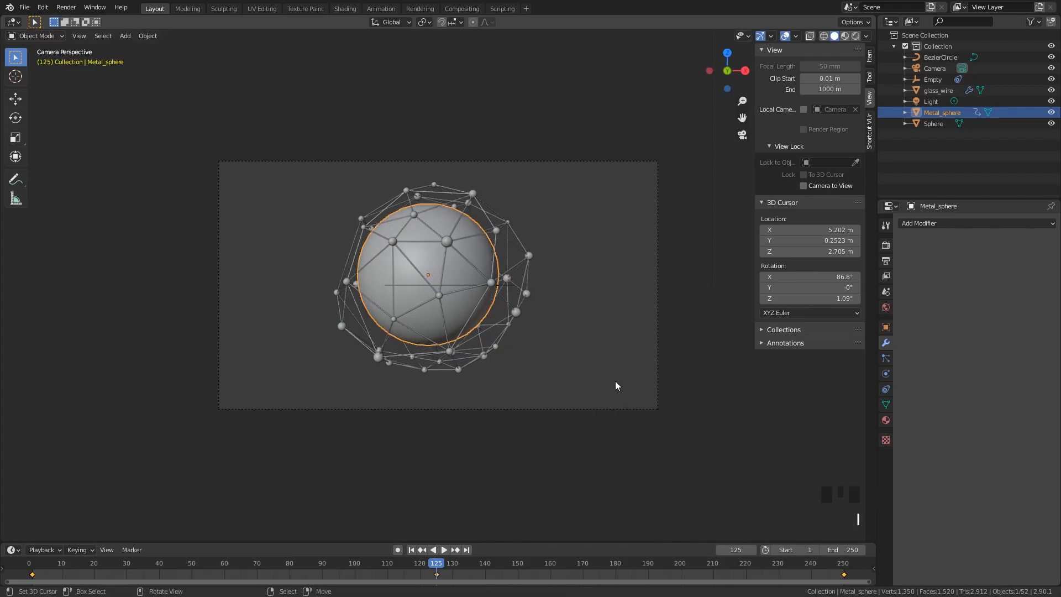
Step: Play the animation from frame 0 to check the sphere's drifting motion, and stop playback
left_click(29, 567)
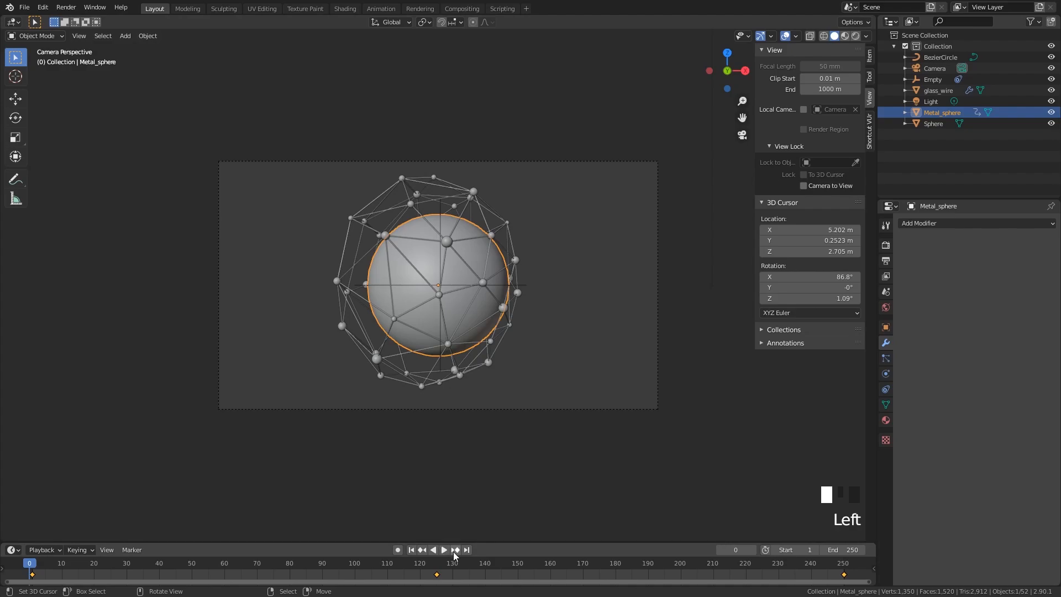
left_click(444, 550)
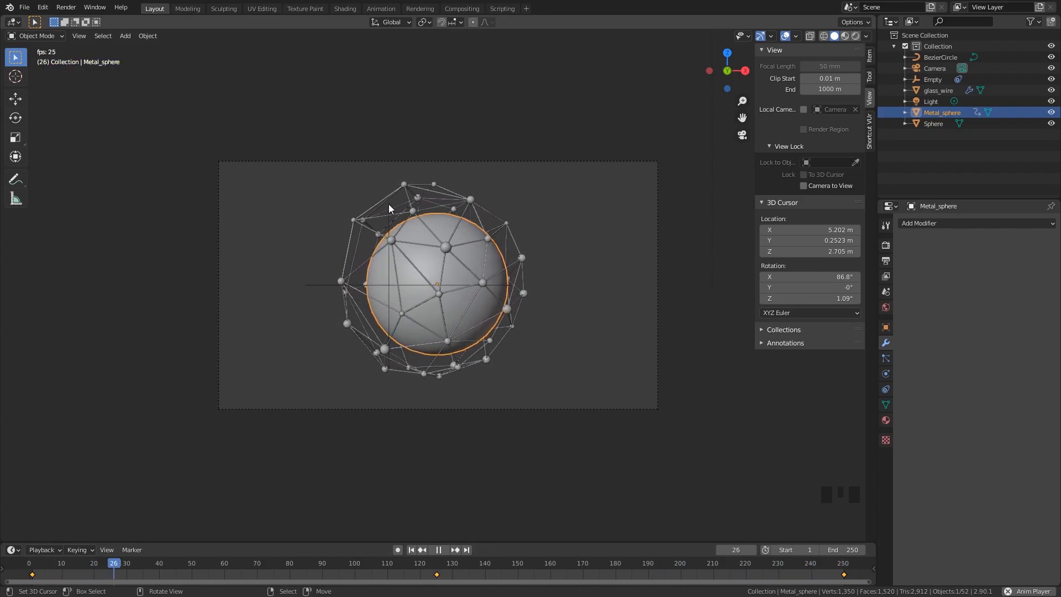
left_click(438, 550)
left_click_drag(632, 565, 648, 563)
key("g")
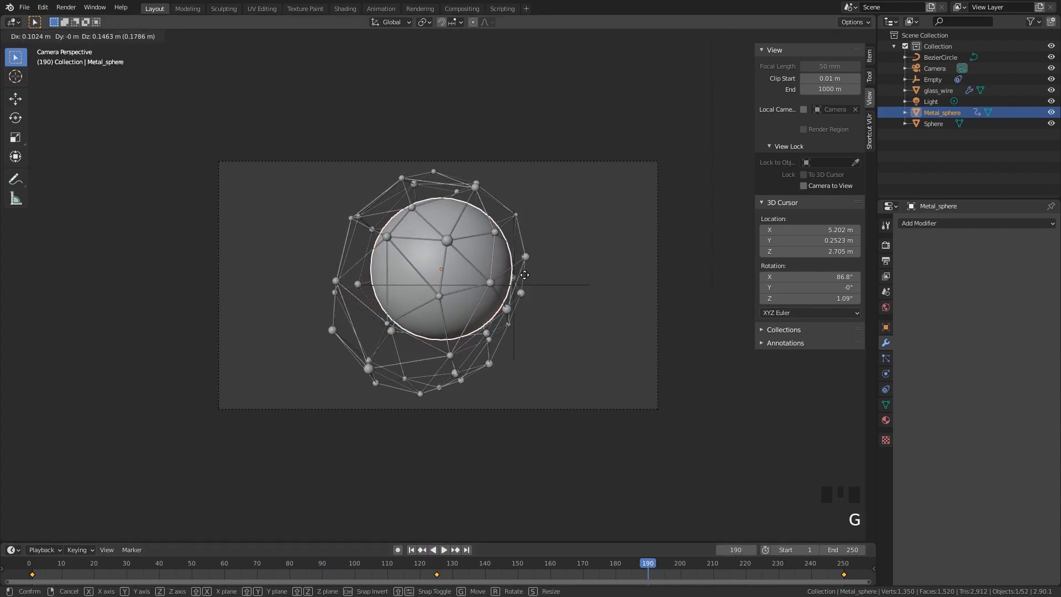
right_click(524, 274)
mouse_move(646, 562)
left_mouse_down()
mouse_move(621, 549)
mouse_move(645, 548)
left_mouse_up()
left_click(570, 438)
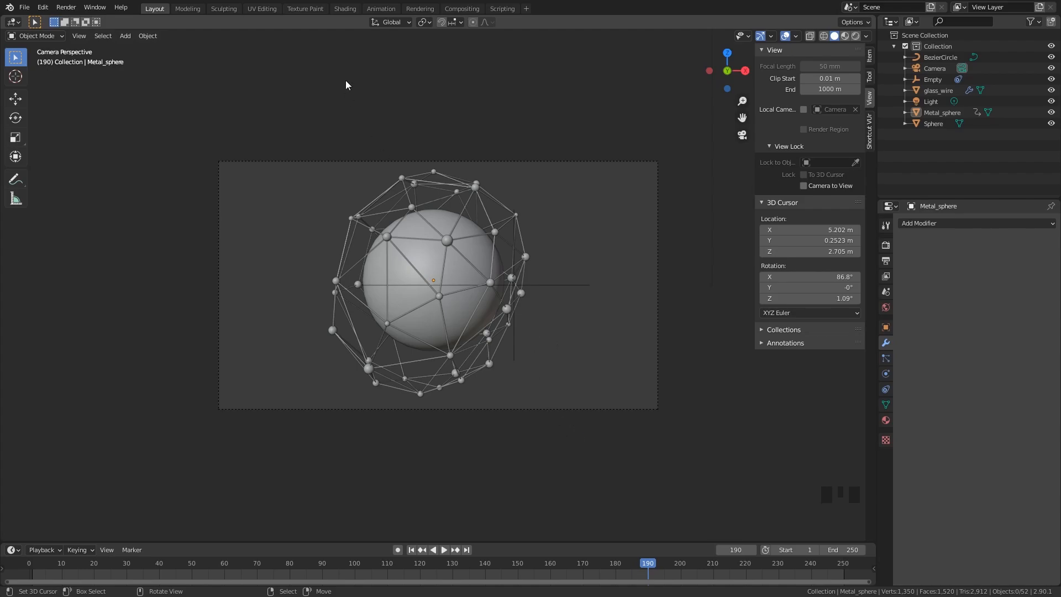
Step: In the Shading workspace's World shader, add an Environment Texture node and connect its Color to the Background's Color
left_click(345, 8)
left_click(210, 347)
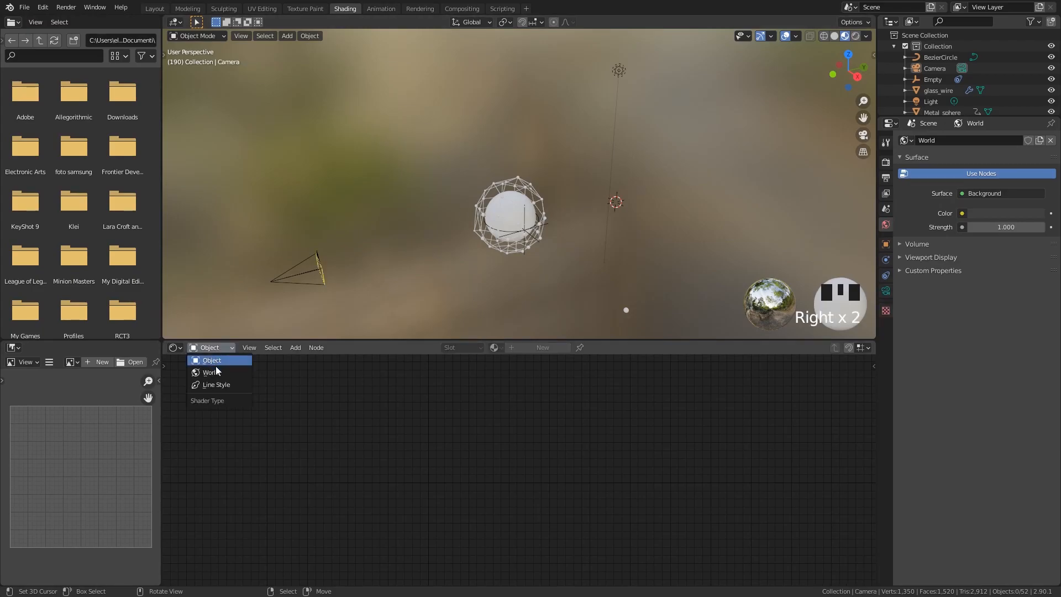
left_click(217, 372)
key("shift+a")
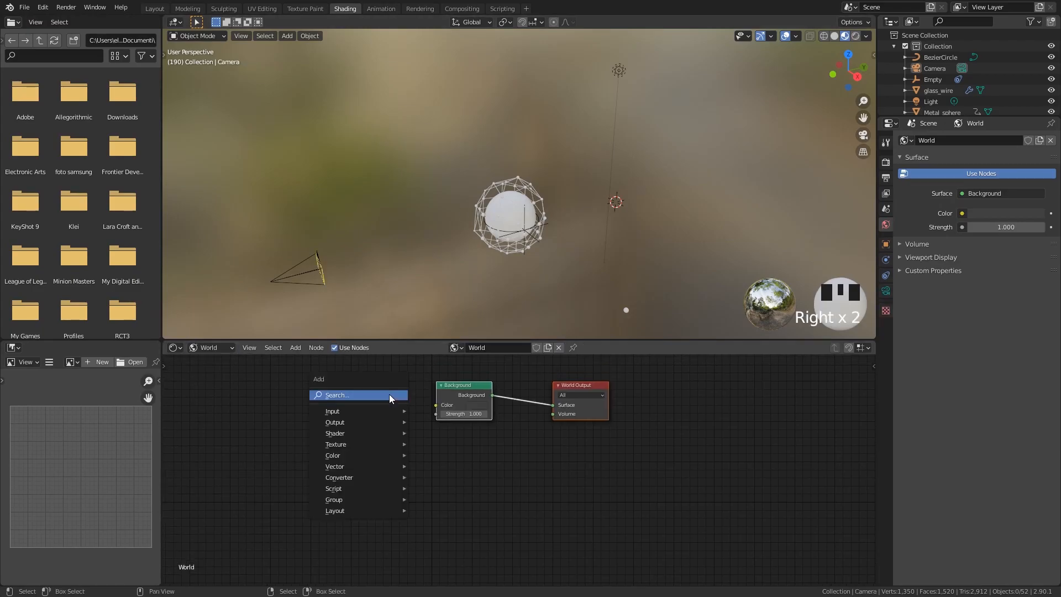
left_click(389, 395)
type("env")
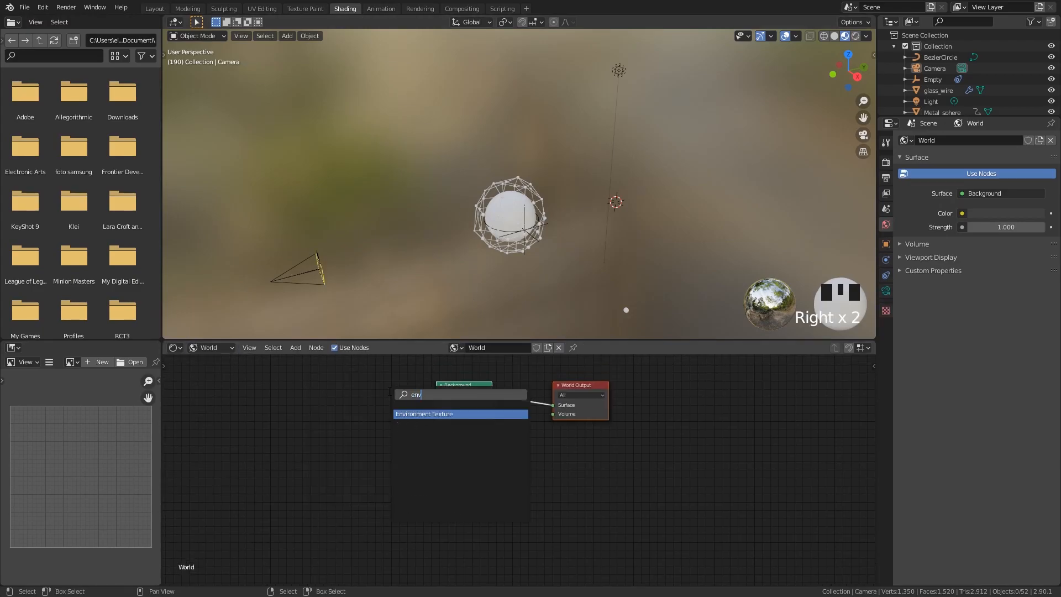
key("Return")
left_click(336, 401)
left_click_drag(344, 402, 439, 404)
Step: Load canary_wharf_4k.hdr from the hdri folder into the Environment Texture node
left_click(323, 413)
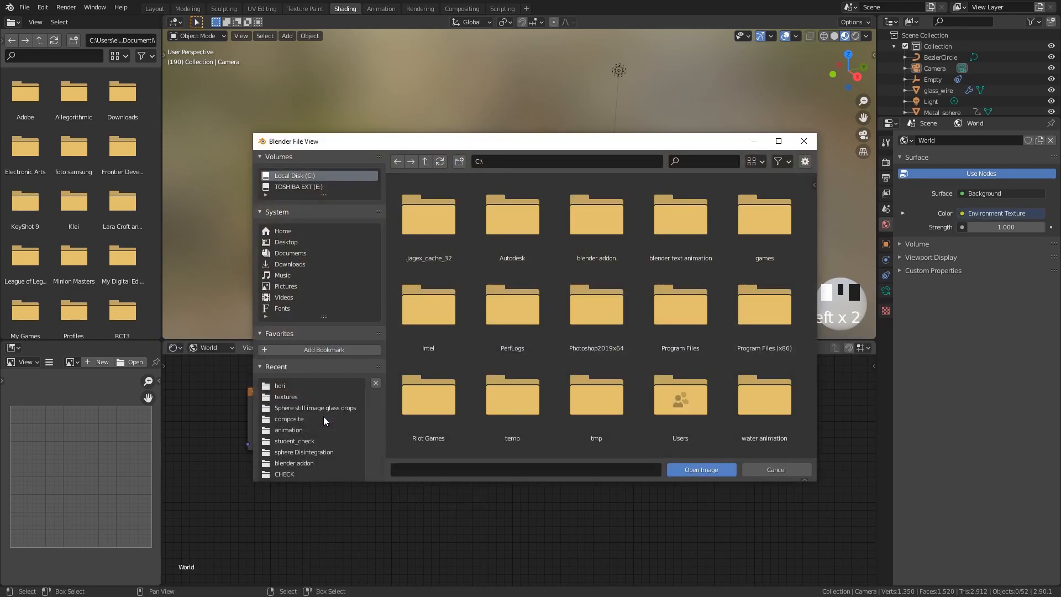
left_click(283, 387)
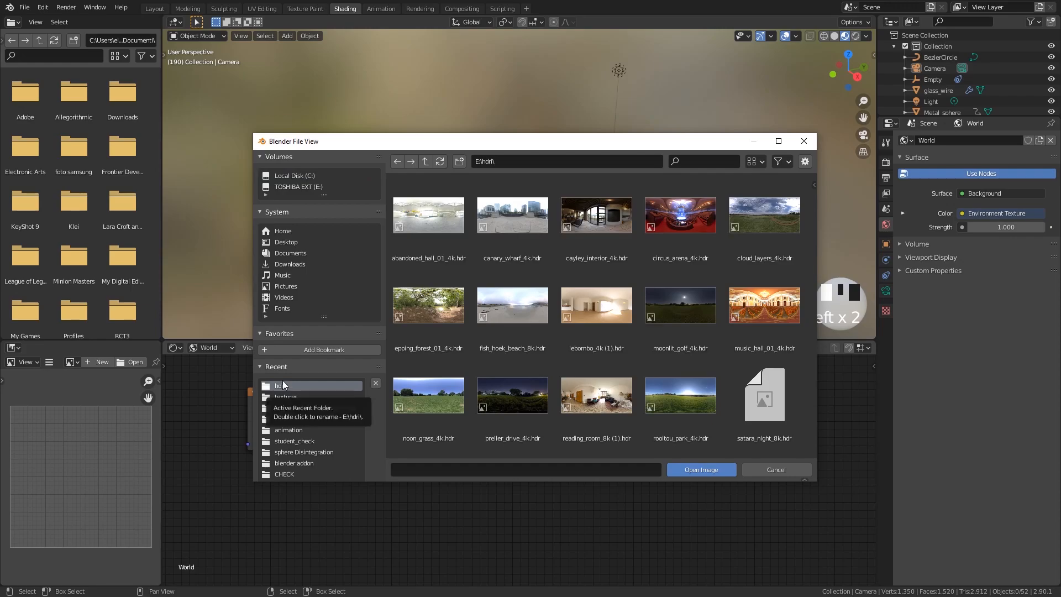
left_click(501, 225)
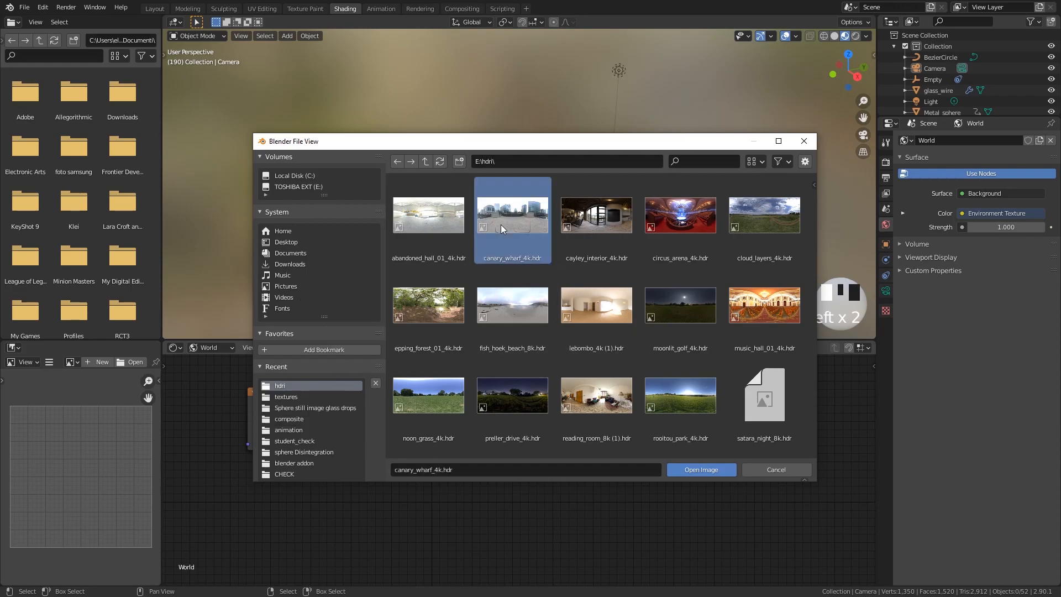
double_click(501, 225)
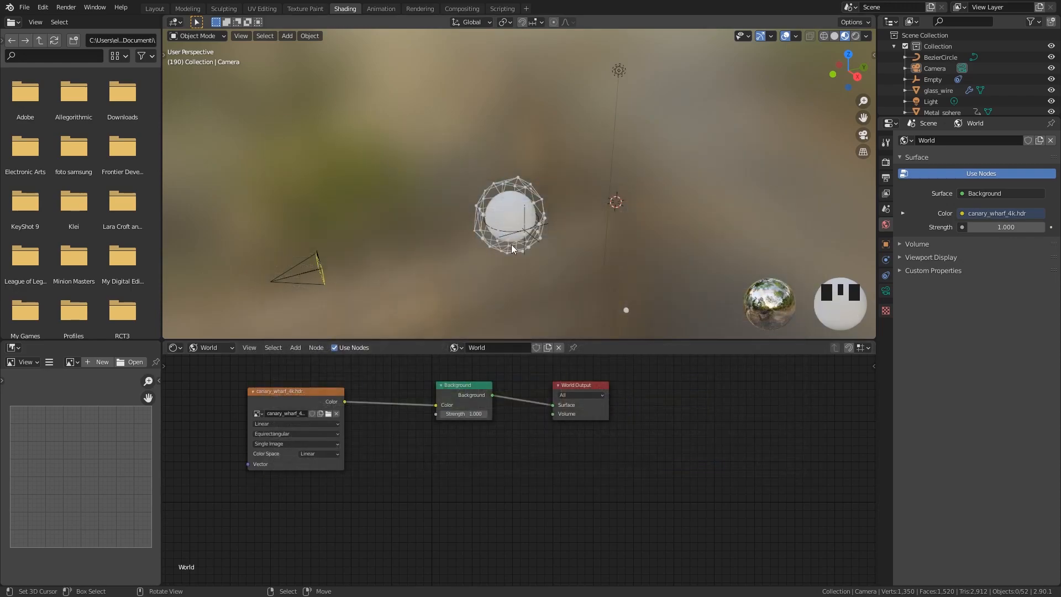
Step: Check the environment through the camera in rendered shading and return to Material Preview
left_click(857, 35)
key("KP_0")
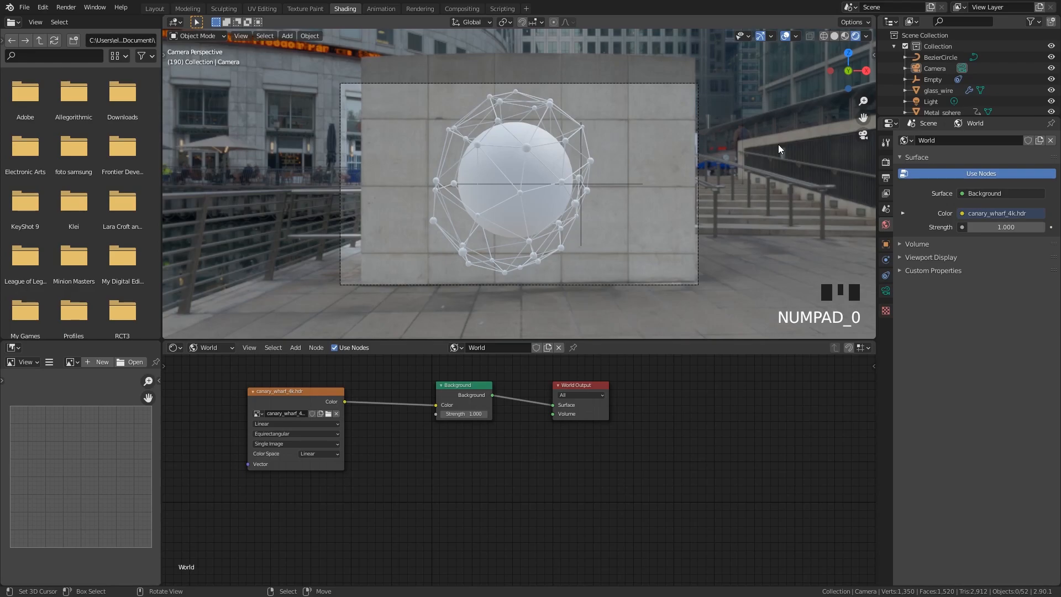
left_click(845, 37)
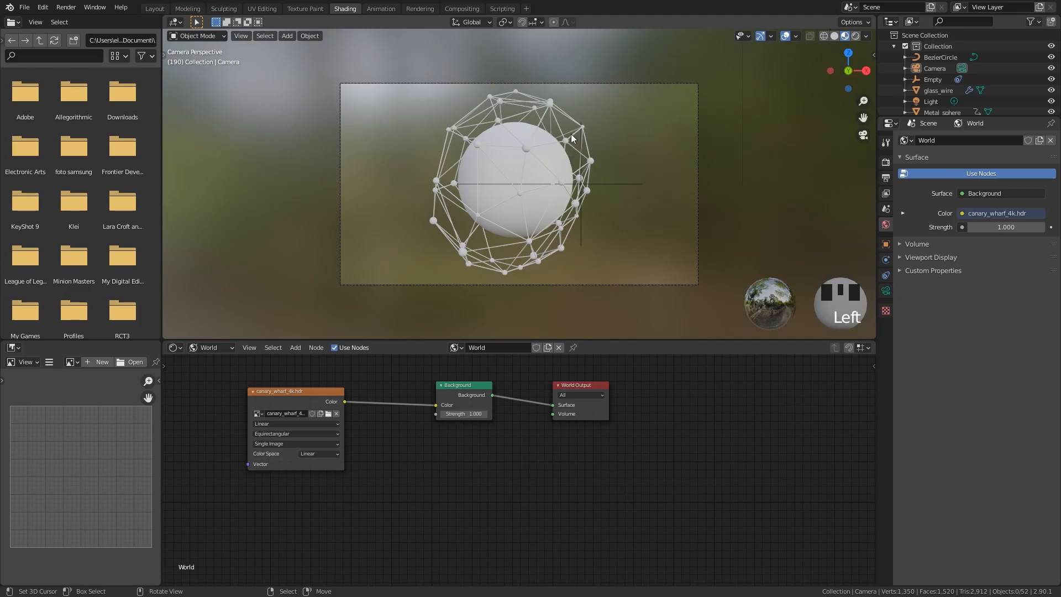
Step: Set the render engine to Cycles and its device to GPU Compute
left_click(886, 162)
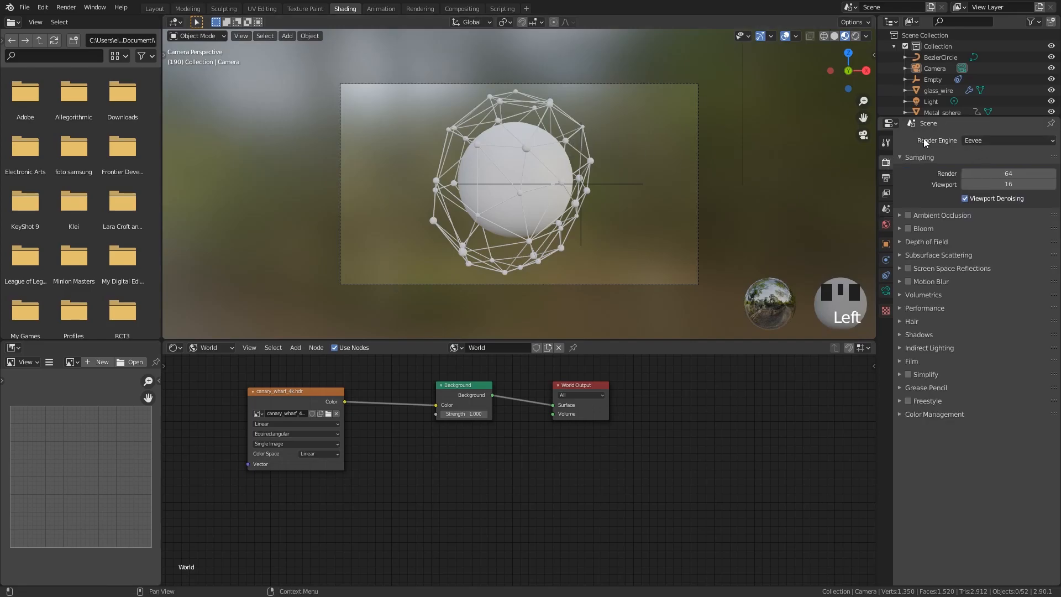
left_click(975, 141)
left_click(981, 179)
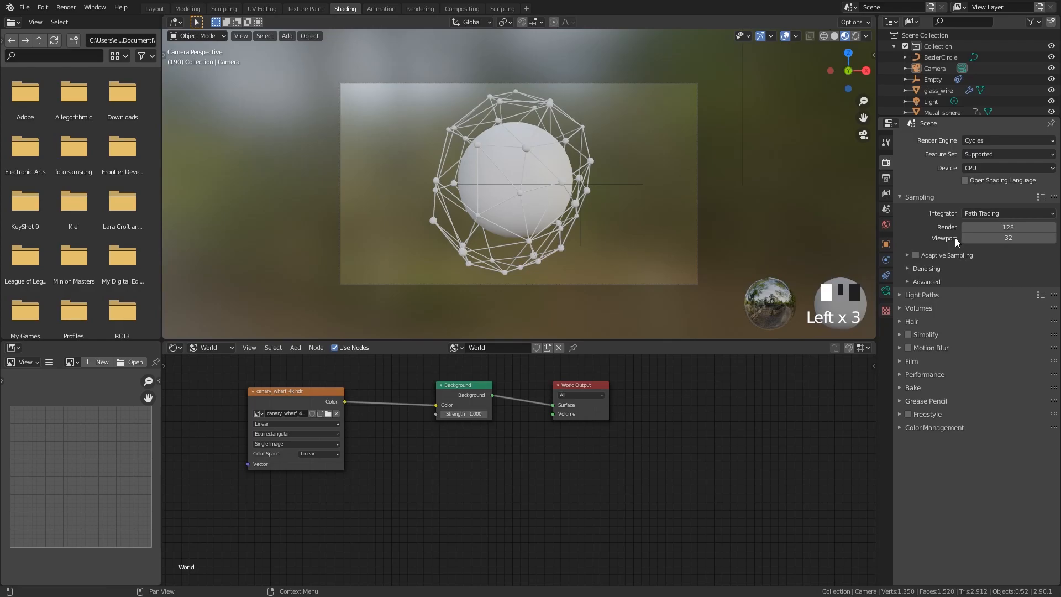
left_click(973, 171)
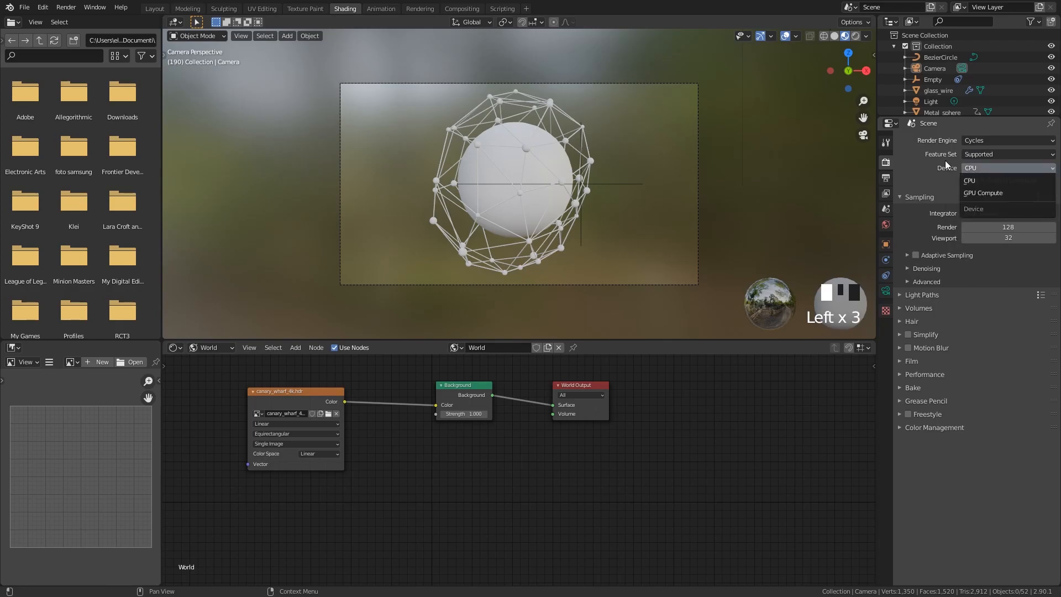
left_click(977, 168)
left_click(982, 193)
Step: Set the render performance tile size to 256 px in both X and Y
left_click(940, 364)
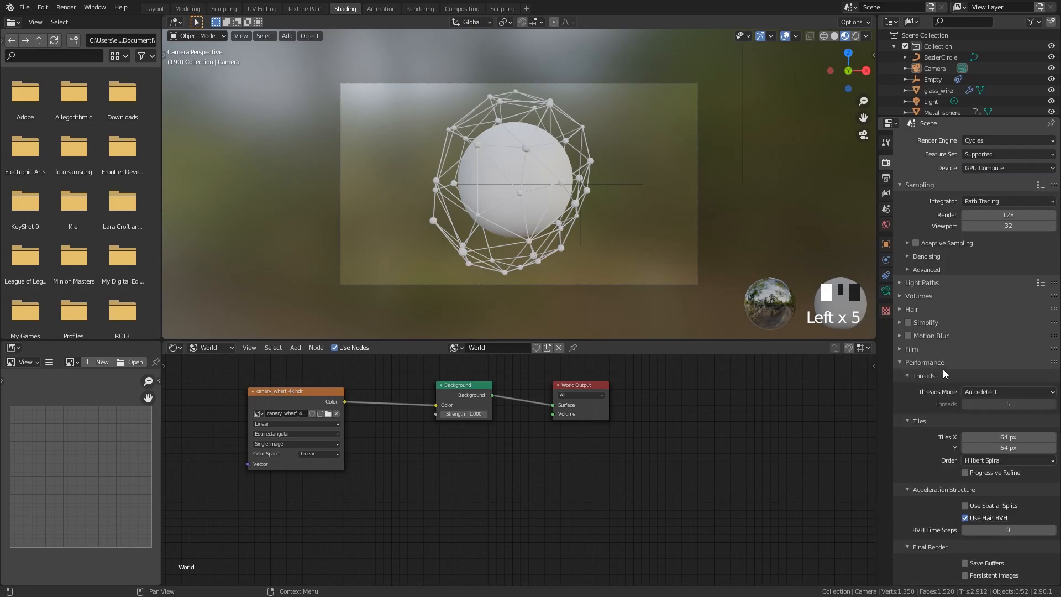
double_click(1019, 437)
type("1")
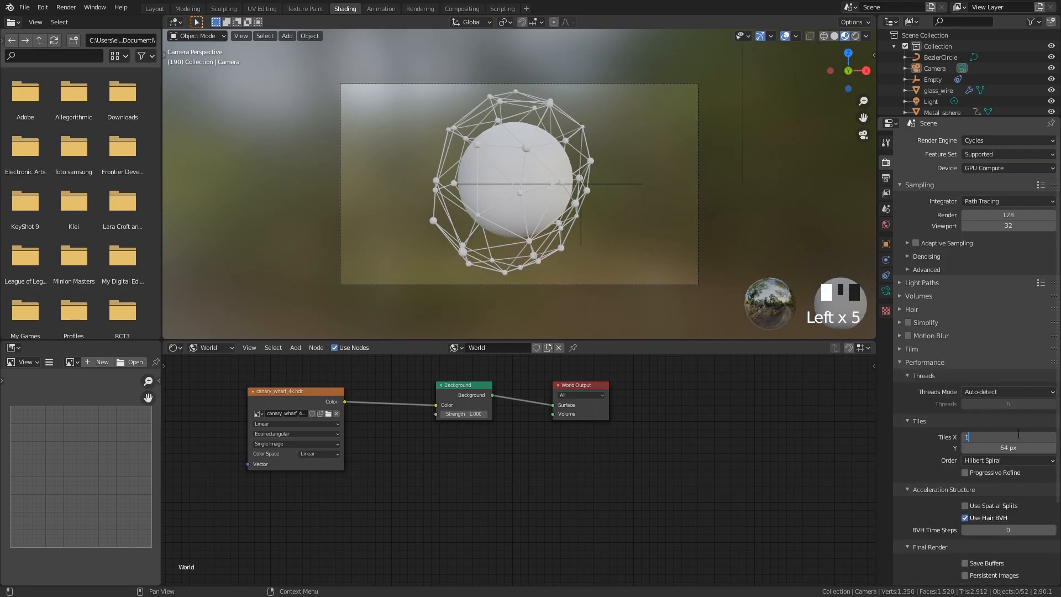
type("256")
double_click(984, 448)
type("256")
key("Return")
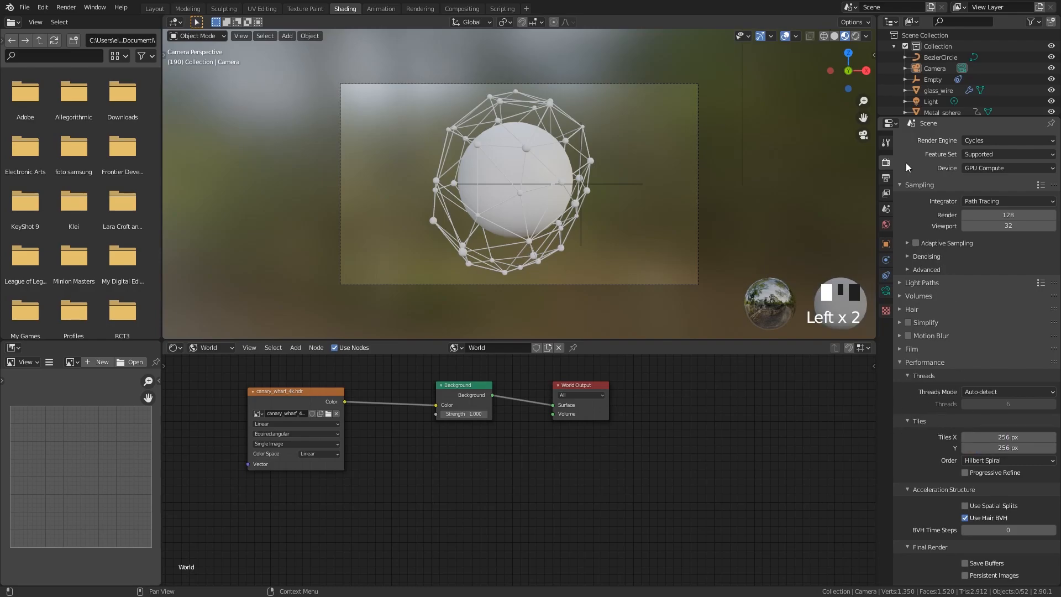
Step: Switch the shader editor to object materials and create a new material for the glass_wire cage
left_click(530, 172)
left_click(210, 348)
left_click(212, 361)
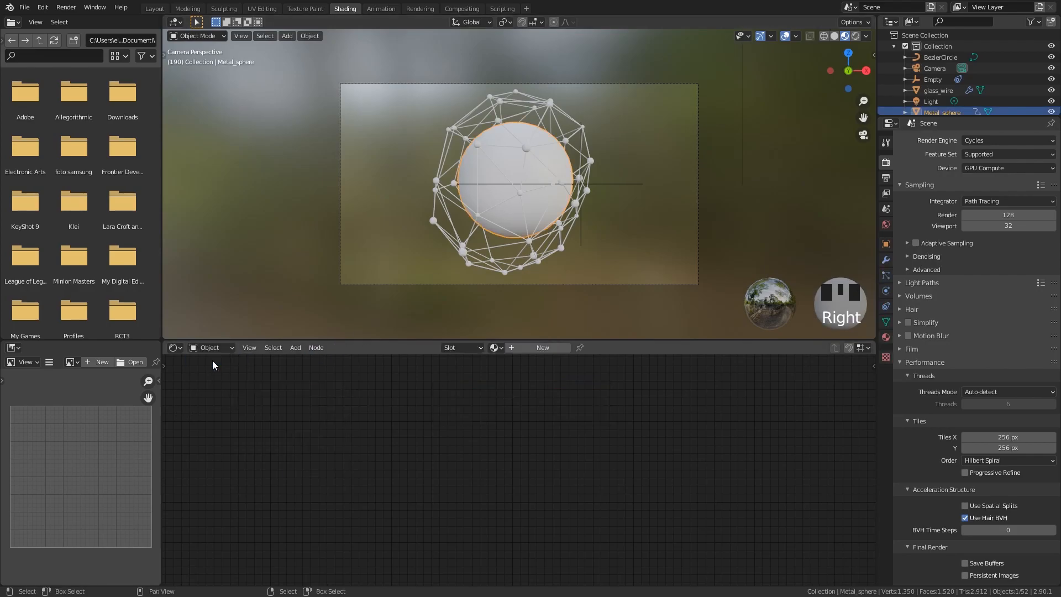
left_click(573, 126)
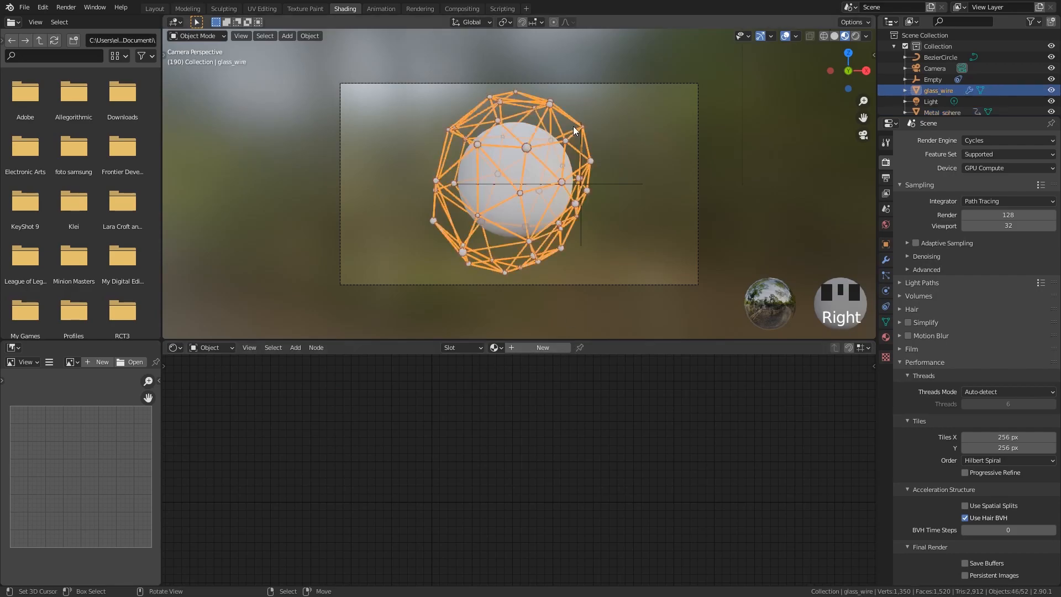
left_click(545, 346)
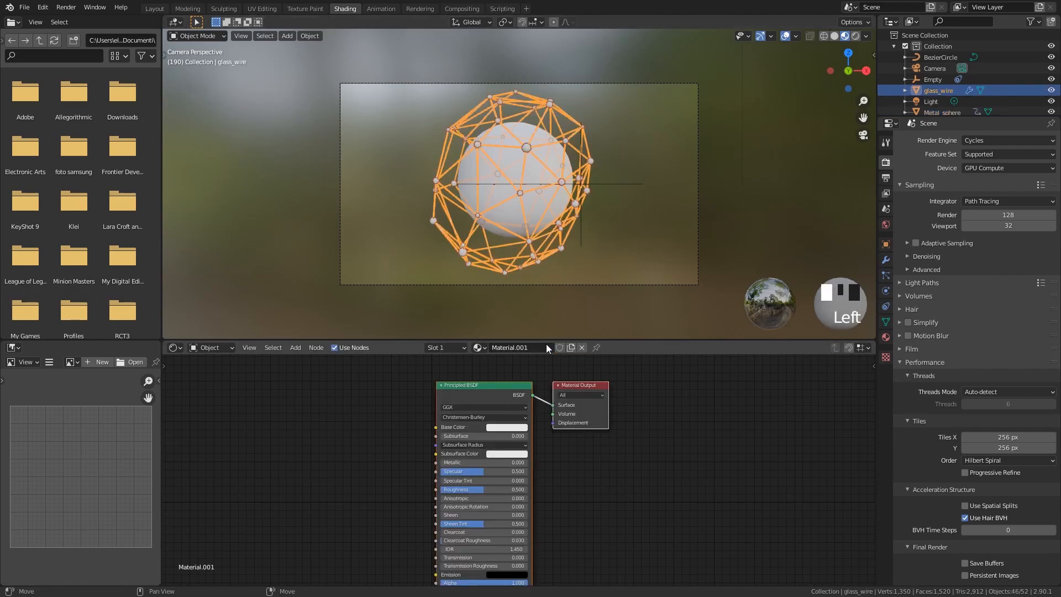
Step: Replace the cage material's Principled BSDF with a Glass BSDF connected to the output's Surface, and inspect the wires up close
left_click(502, 396)
key("Delete")
key("shift+a")
left_click(502, 391)
type("gl")
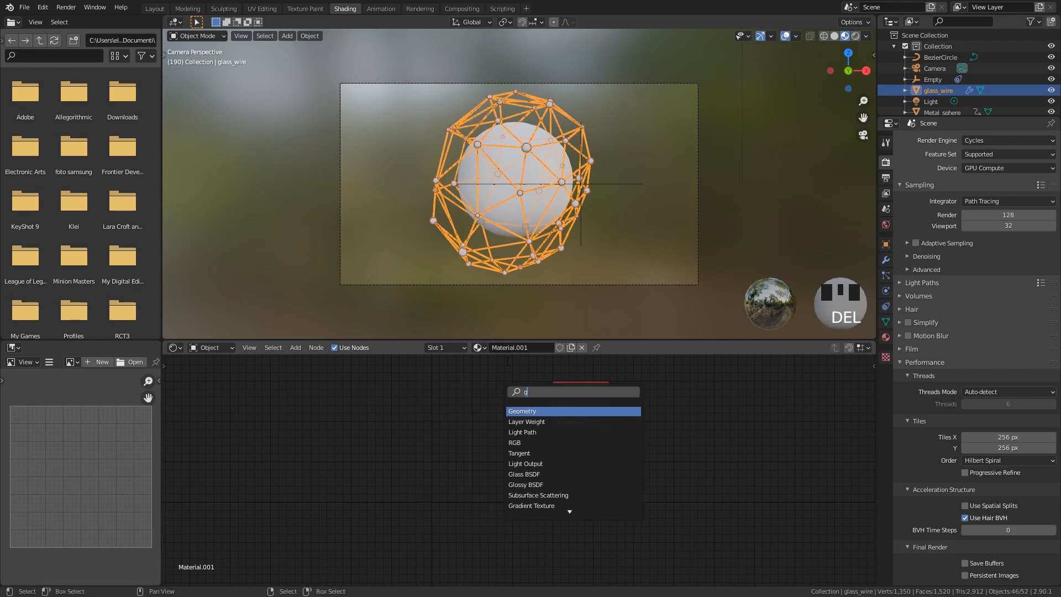
left_click(532, 411)
left_click_drag(489, 402, 553, 406)
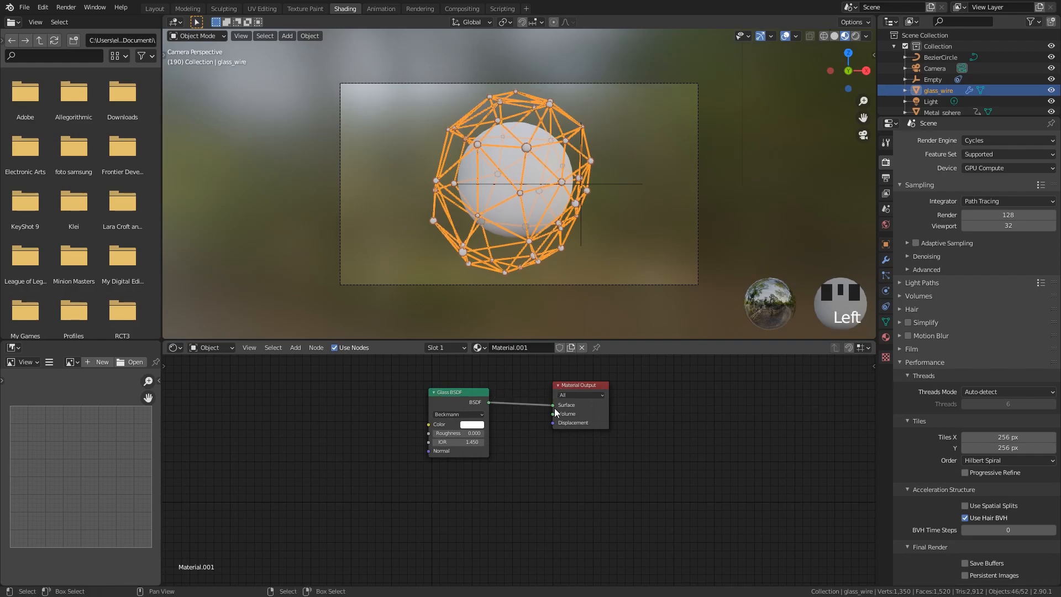
right_click(626, 251)
scroll(558, 151, "up", 4)
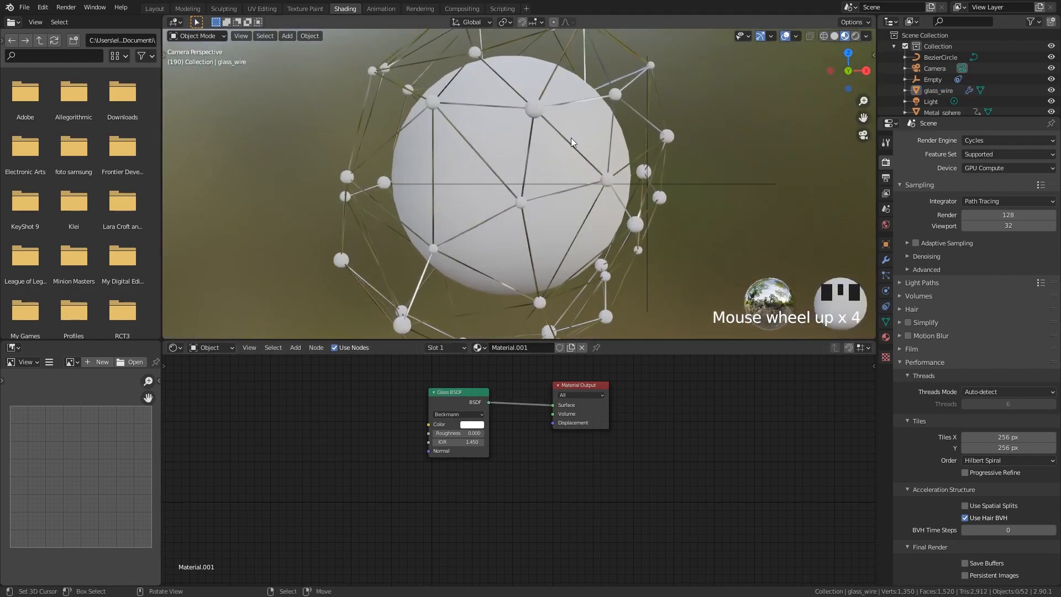
Step: Assign the cage's glass material, Material.001, to the small sphere sitting beside the cage and rename the material glass
right_click(569, 142)
scroll(612, 156, "up", 2)
scroll(612, 156, "down", 7)
scroll(619, 155, "down", 4)
scroll(547, 159, "up", 4)
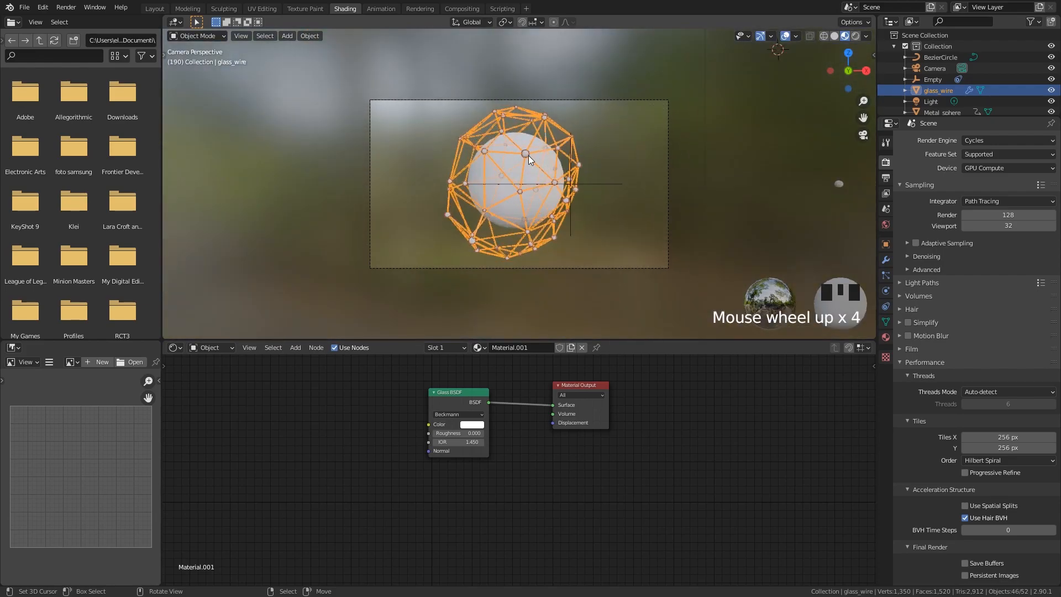
right_click(840, 184)
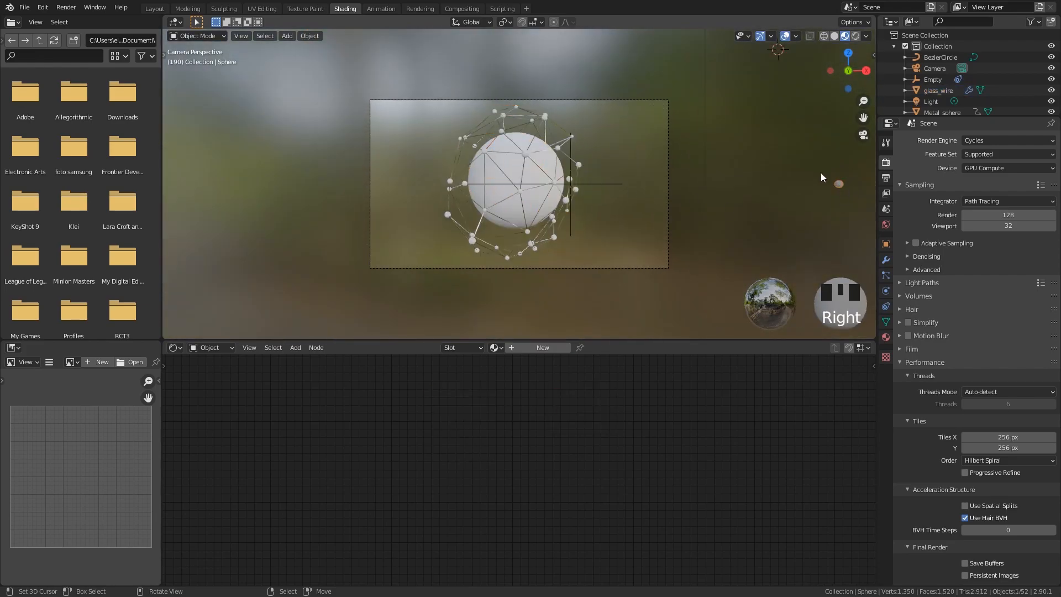
left_click(496, 348)
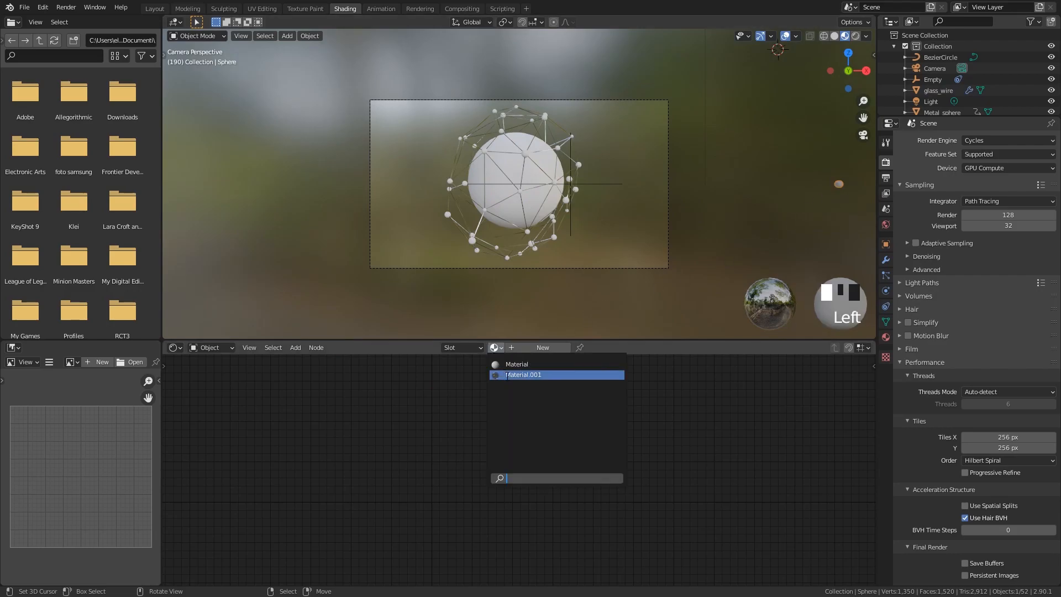
left_click(516, 373)
left_click(508, 348)
type("glass")
key("Return")
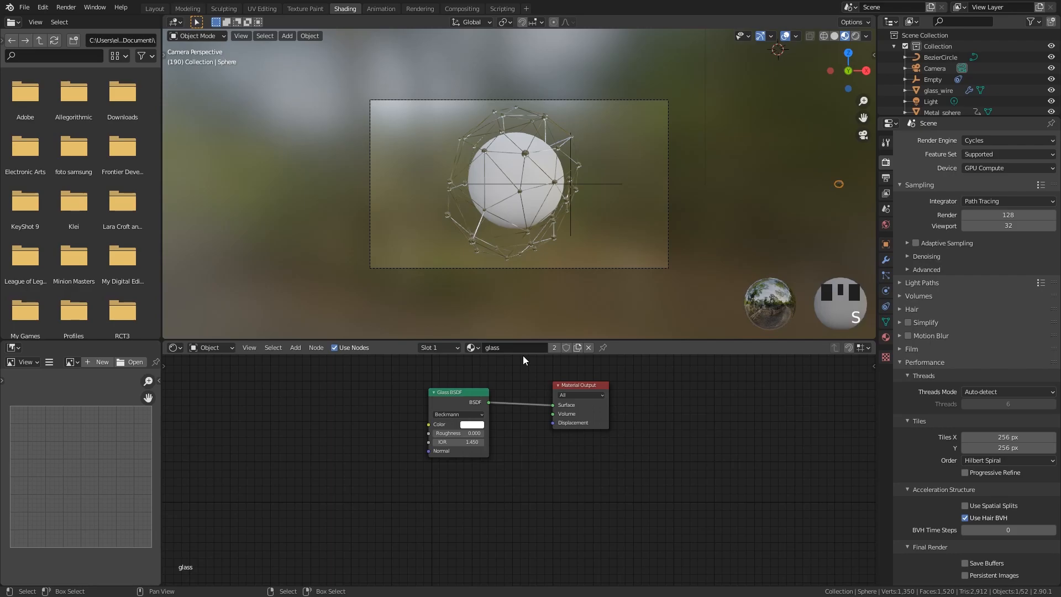
Step: Select the metal sphere inside the cage and create a new material for it
scroll(664, 186, "up", 6)
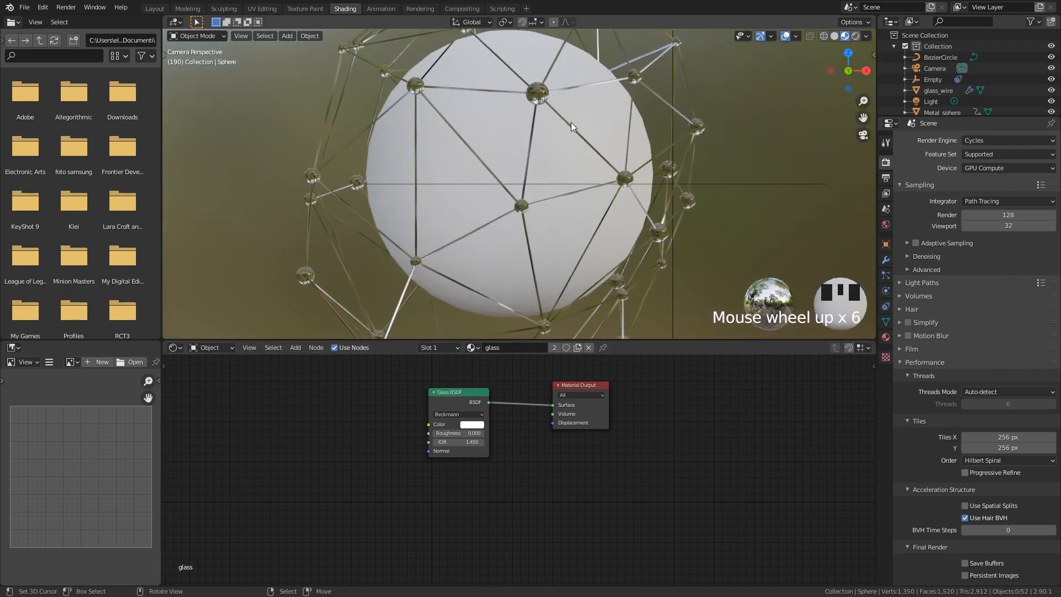
right_click(572, 122)
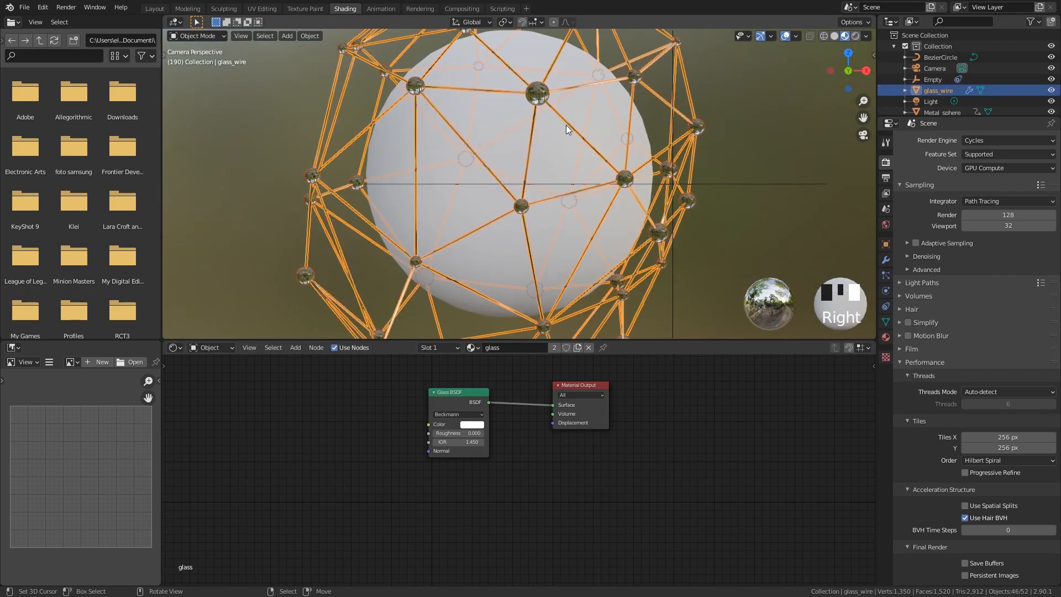
right_click(542, 98)
scroll(542, 99, "down", 3)
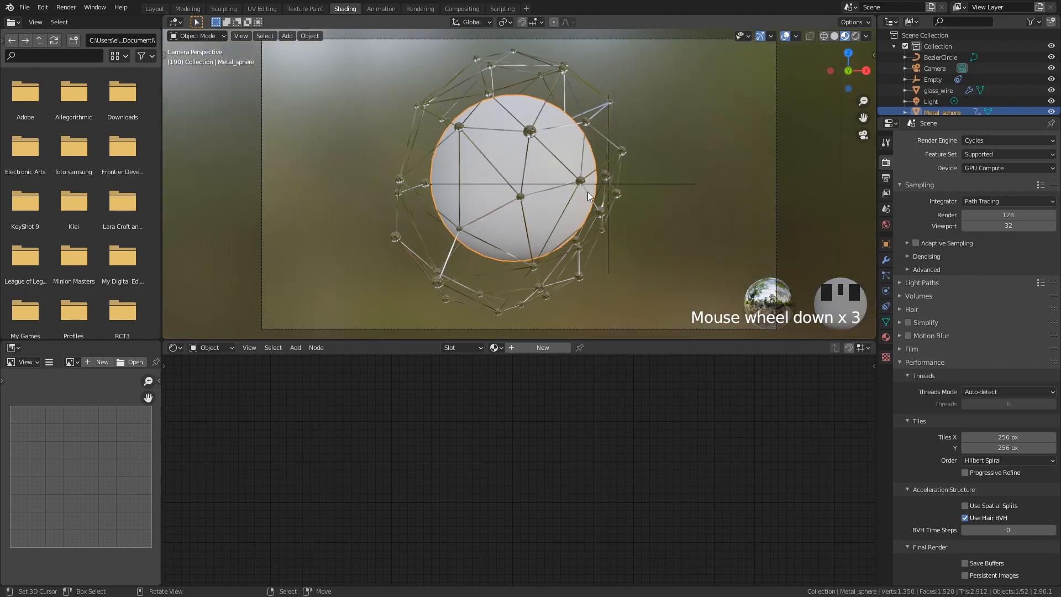
right_click(575, 153)
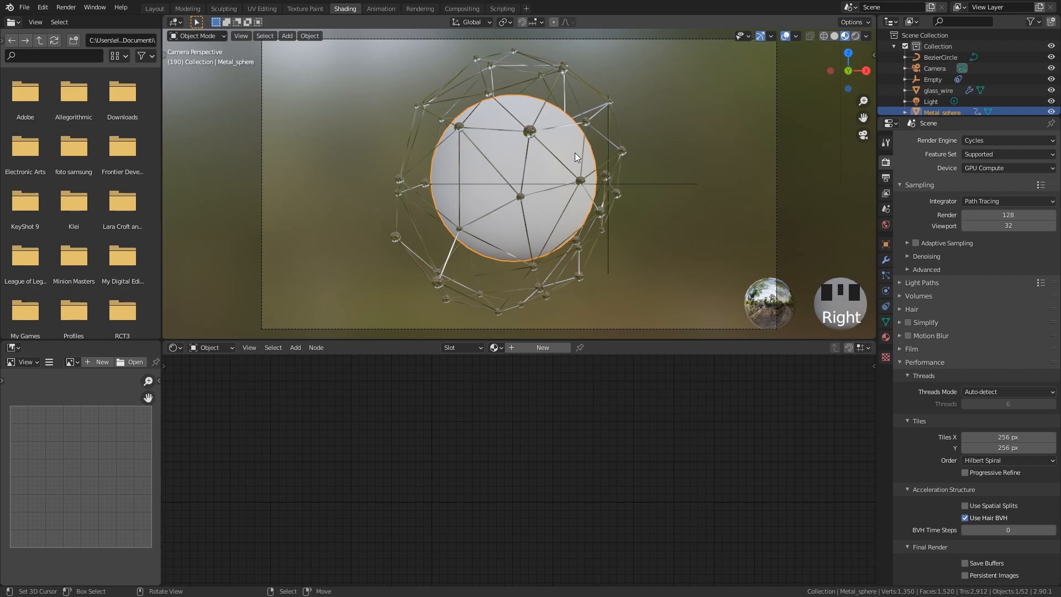
left_click(540, 347)
middle_click_drag(474, 400, 542, 388)
middle_click_drag(416, 387, 504, 378)
Step: Add an Image Texture node feeding the Principled BSDF's Base Color and load iron_texture637.jpg into it
key("shift+a")
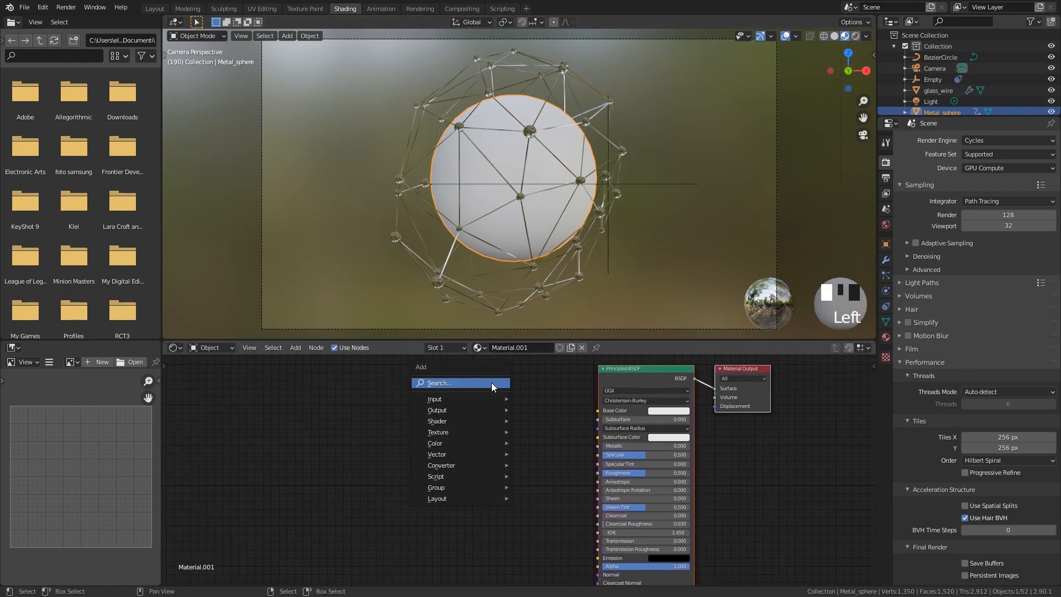
left_click(492, 383)
type("im")
left_click(535, 403)
left_click_drag(452, 412, 598, 410)
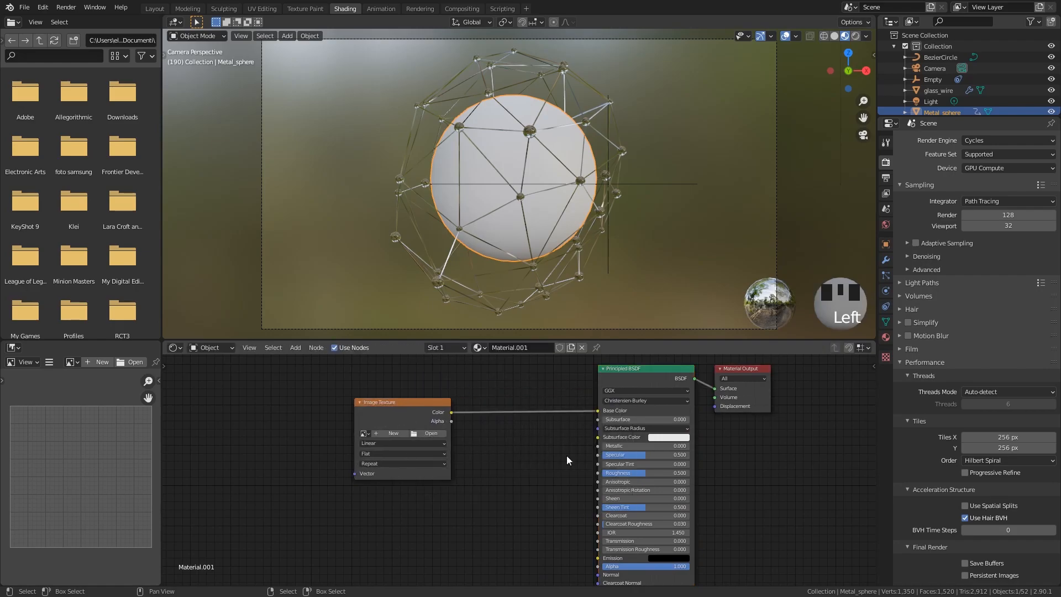
left_click(431, 433)
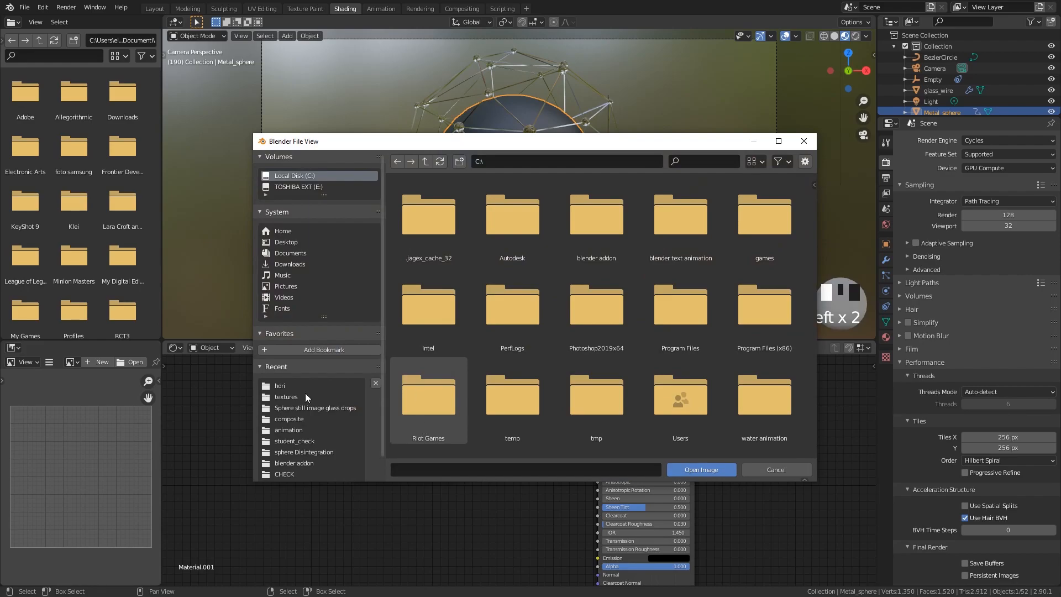
scroll(548, 379, "down", 10)
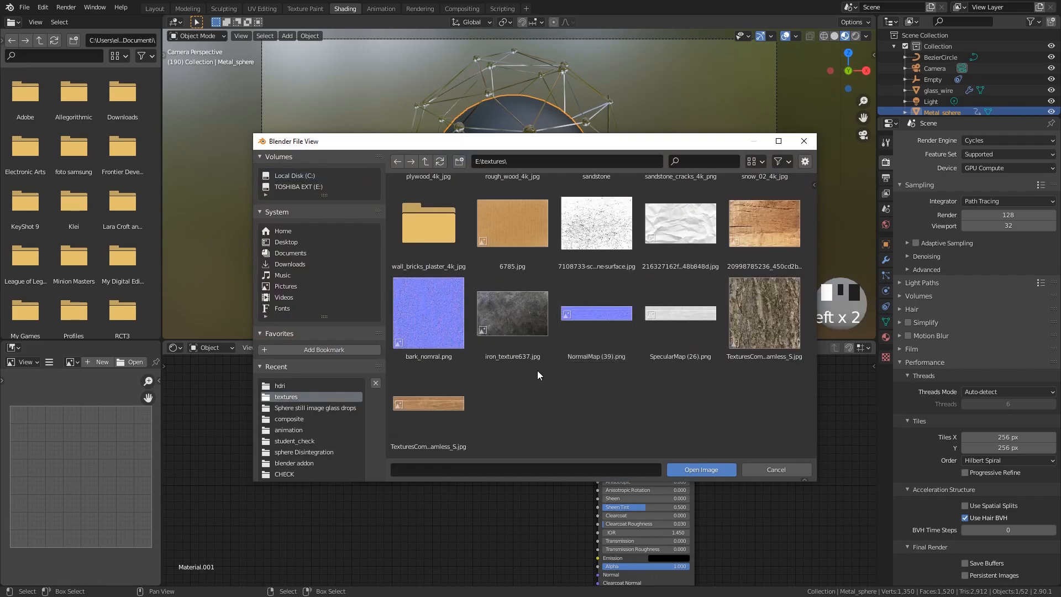
double_click(502, 319)
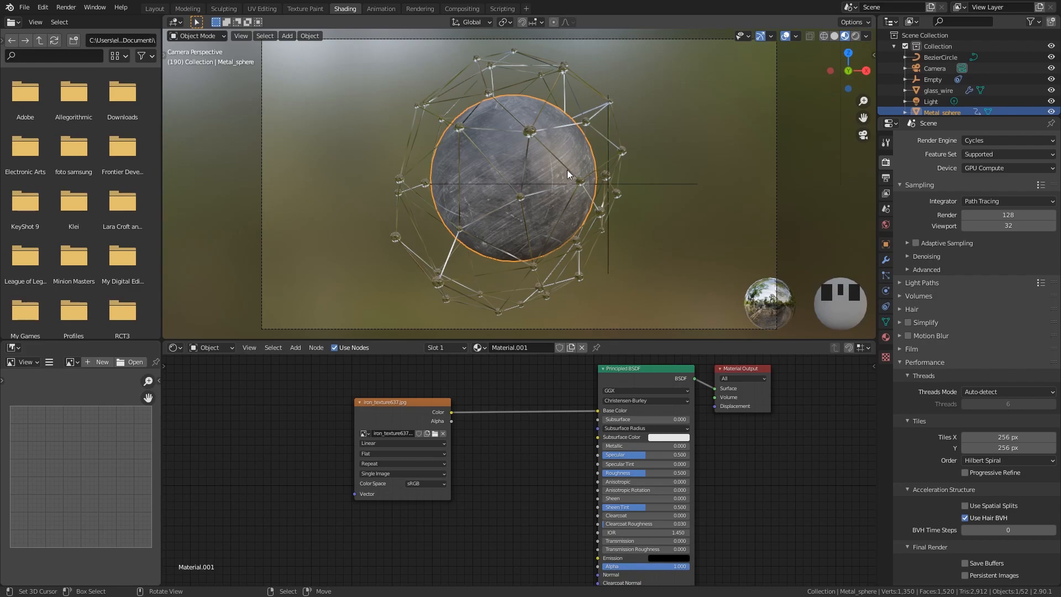
Step: Set the metal sphere material's Metallic to 1.000 and link the iron texture's Color to Roughness
left_click_drag(387, 406, 349, 430)
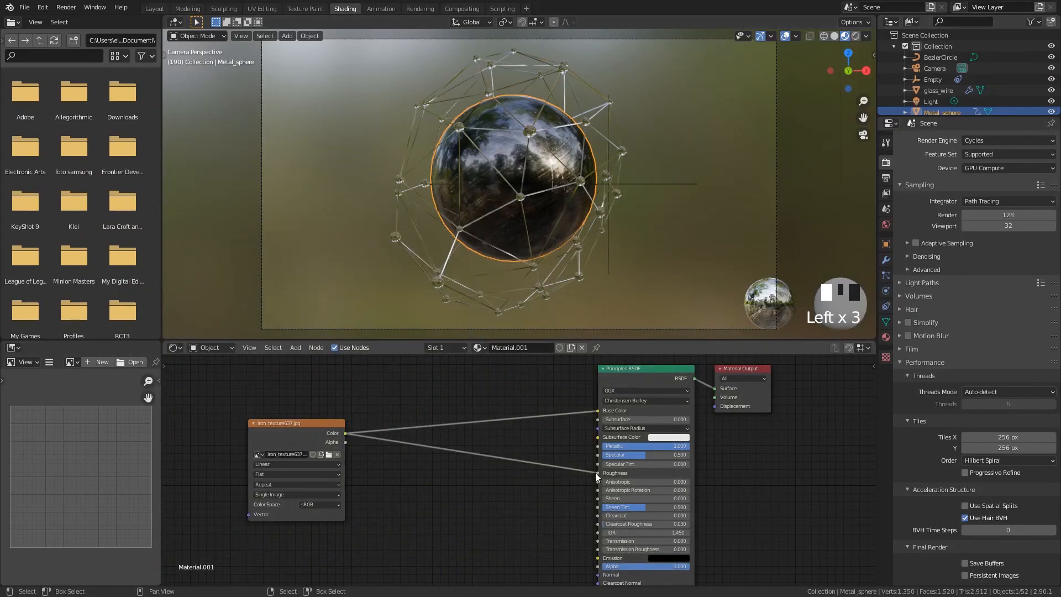
left_click_drag(597, 473, 453, 468)
left_click_drag(346, 435, 598, 473)
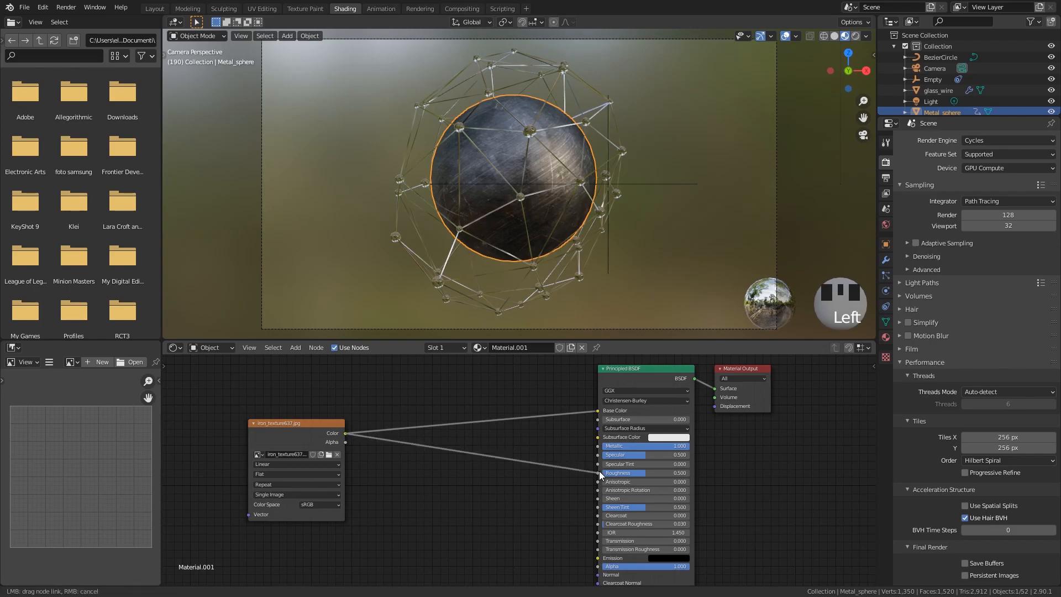
Step: Insert a ColorRamp node on the link between the iron texture and the Principled BSDF's Roughness
key("shift+a")
left_click(502, 412)
type("colo")
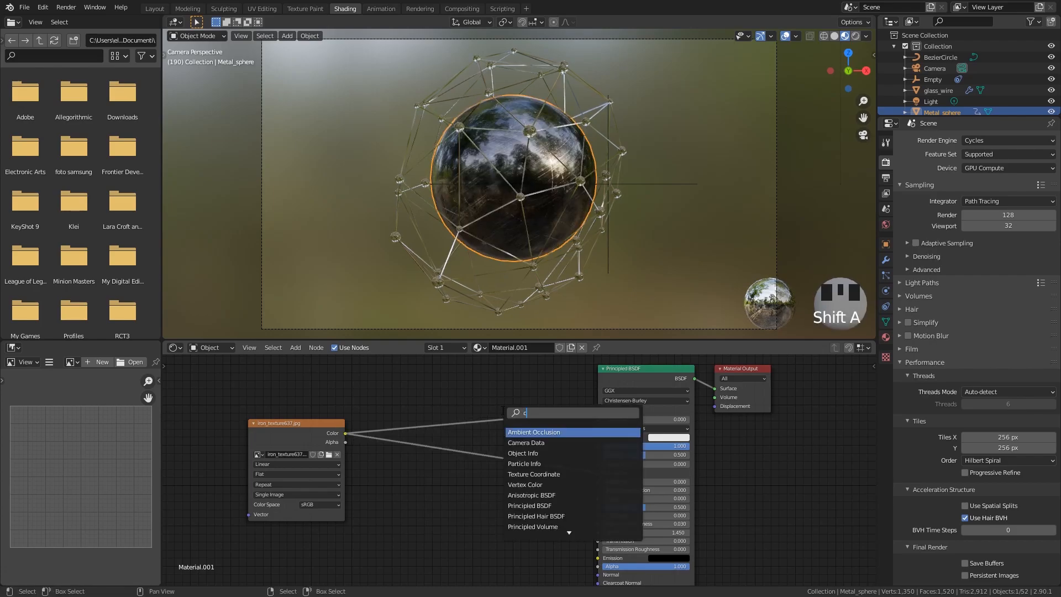
left_click(526, 443)
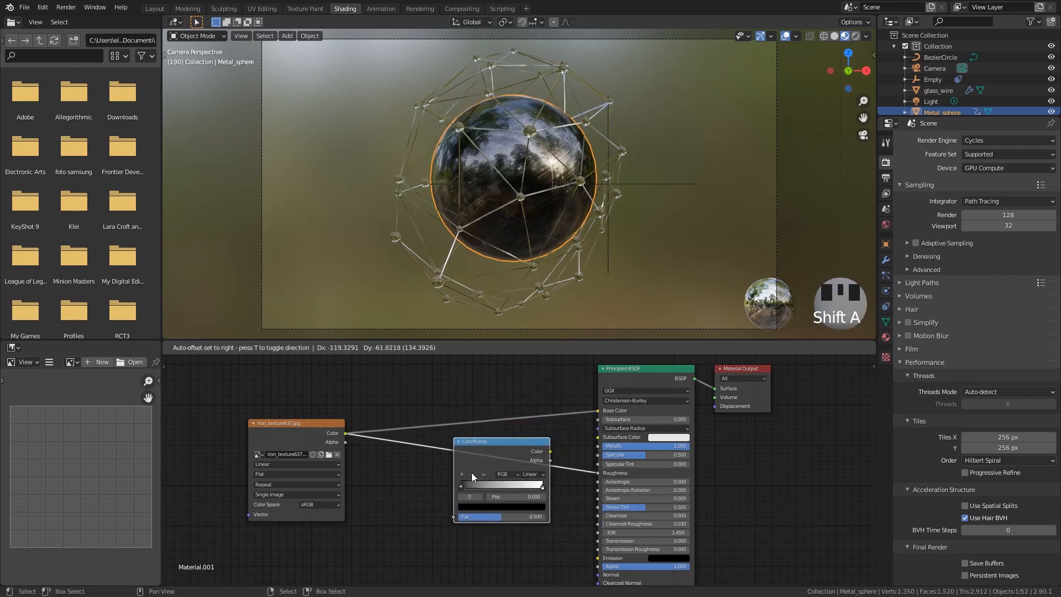
left_click(476, 480)
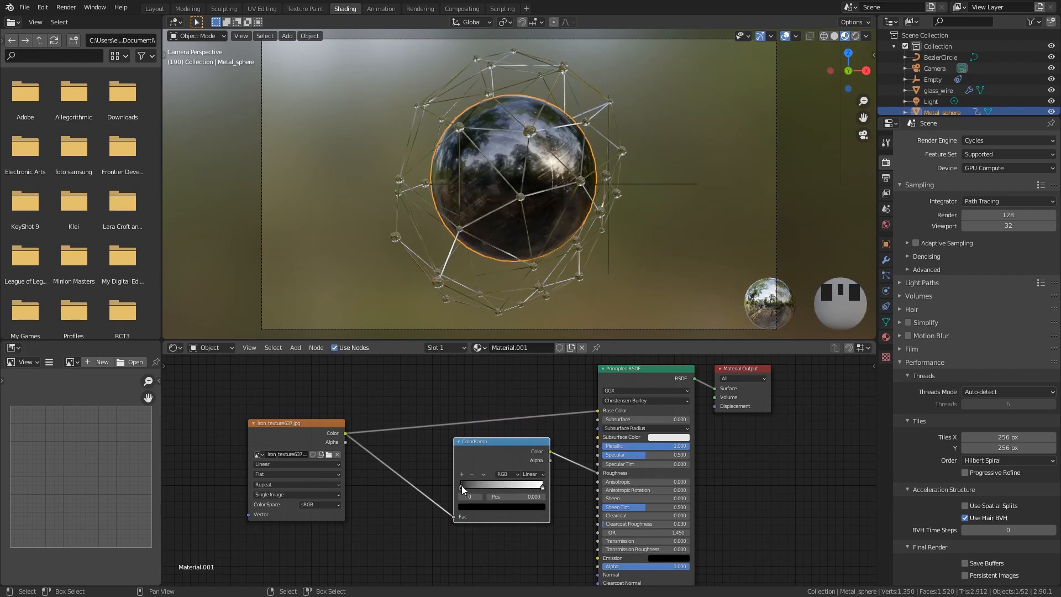
Step: Lighten the roughness ColorRamp's black stop to a grey so the sphere's reflections soften
left_click_drag(461, 489, 438, 497)
left_click(470, 507)
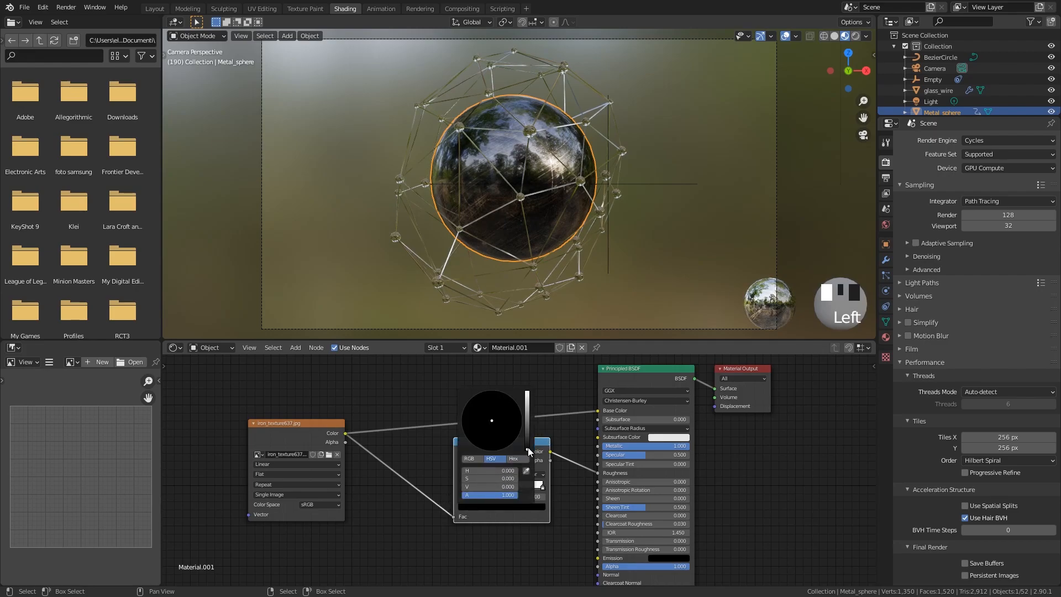
left_click(527, 441)
mouse_move(527, 439)
left_mouse_down()
mouse_move(528, 392)
mouse_move(527, 450)
mouse_move(527, 426)
left_mouse_up()
middle_click_drag(539, 448, 534, 428)
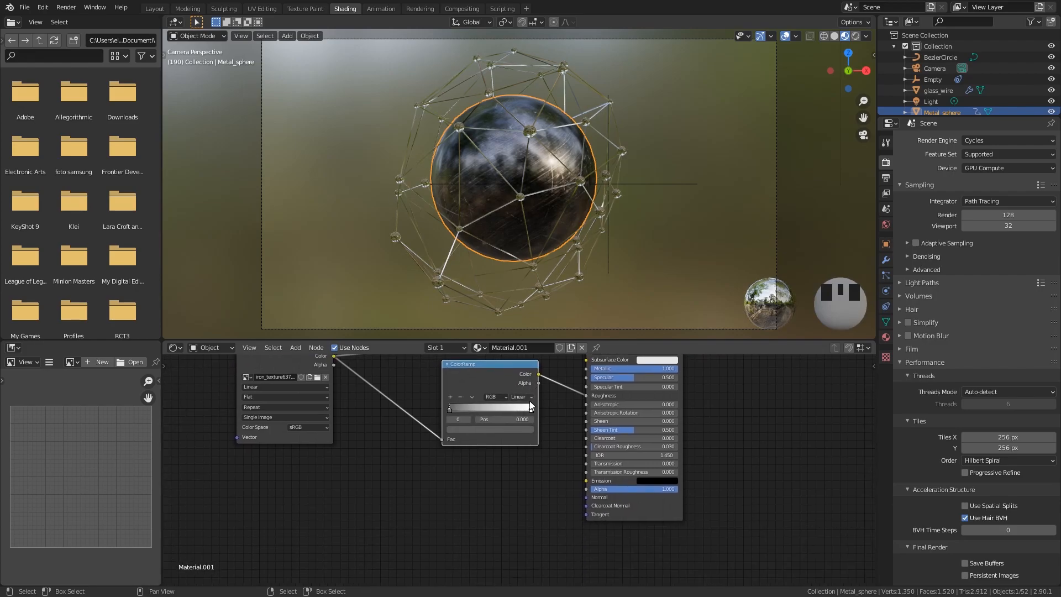
Step: Add a Bump node and place it below the ColorRamp in the metal sphere's material
middle_click_drag(498, 483, 492, 424)
key("shift+a")
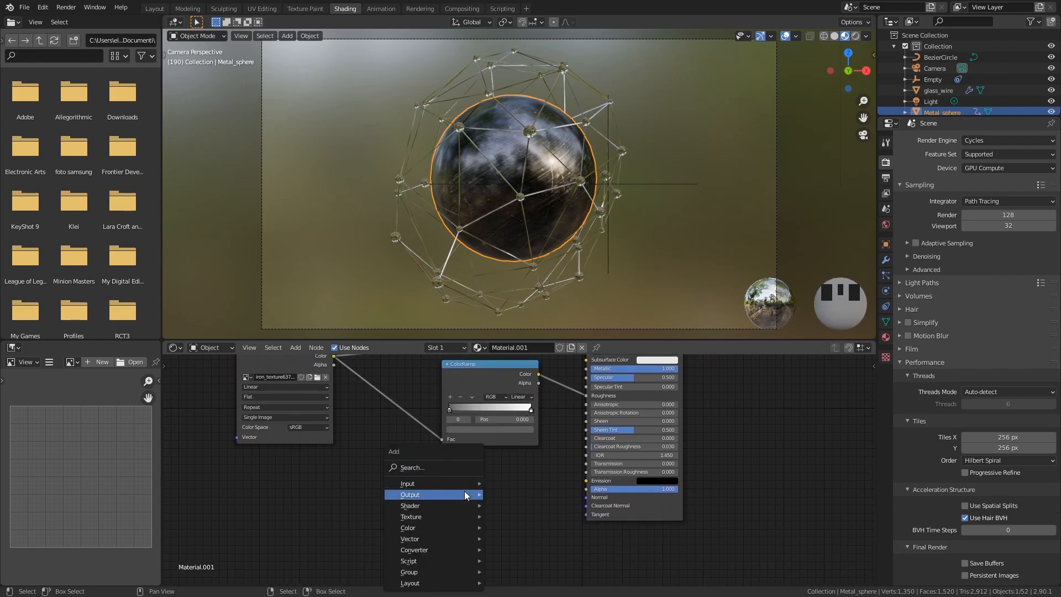
left_click(456, 472)
type("bump")
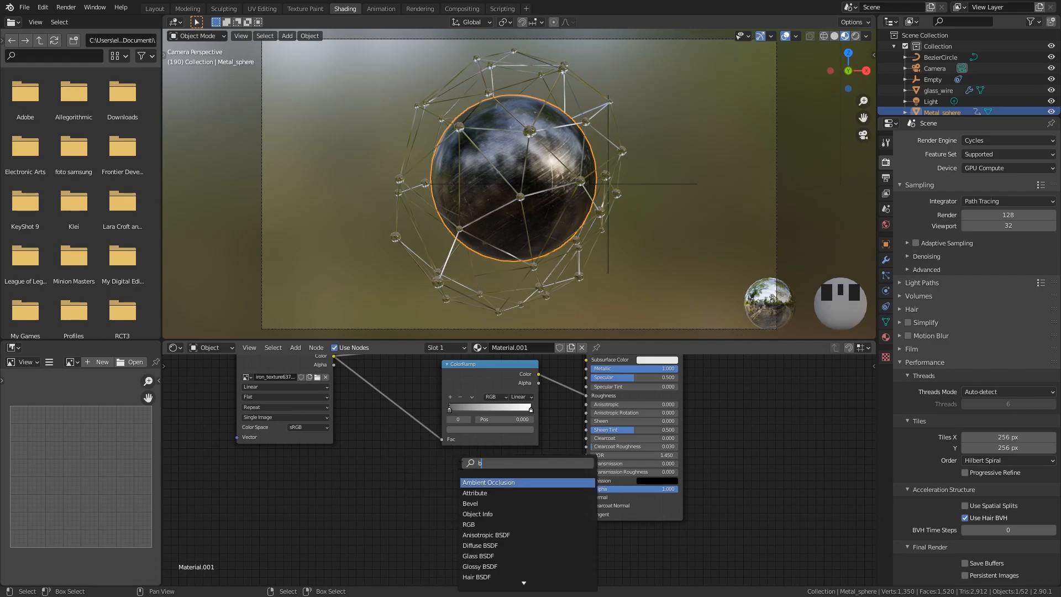
key("Return")
left_click(472, 475)
middle_click_drag(473, 477, 454, 487)
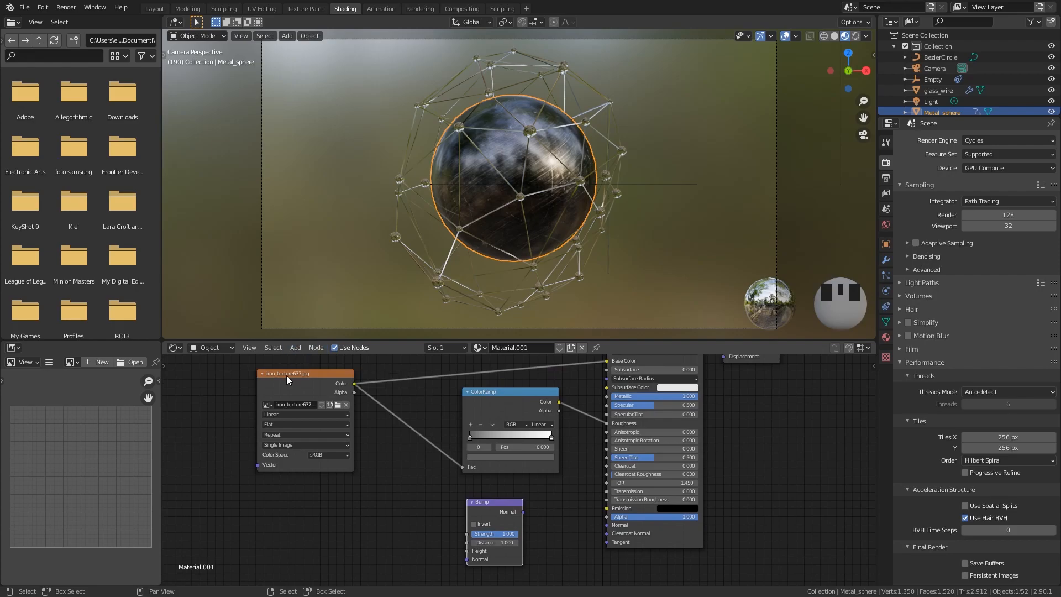
Step: Duplicate the ColorRamp and use it to feed the iron texture into the Bump's Height, with the Bump's Normal linked to the Principled BSDF
left_click_drag(297, 380, 262, 379)
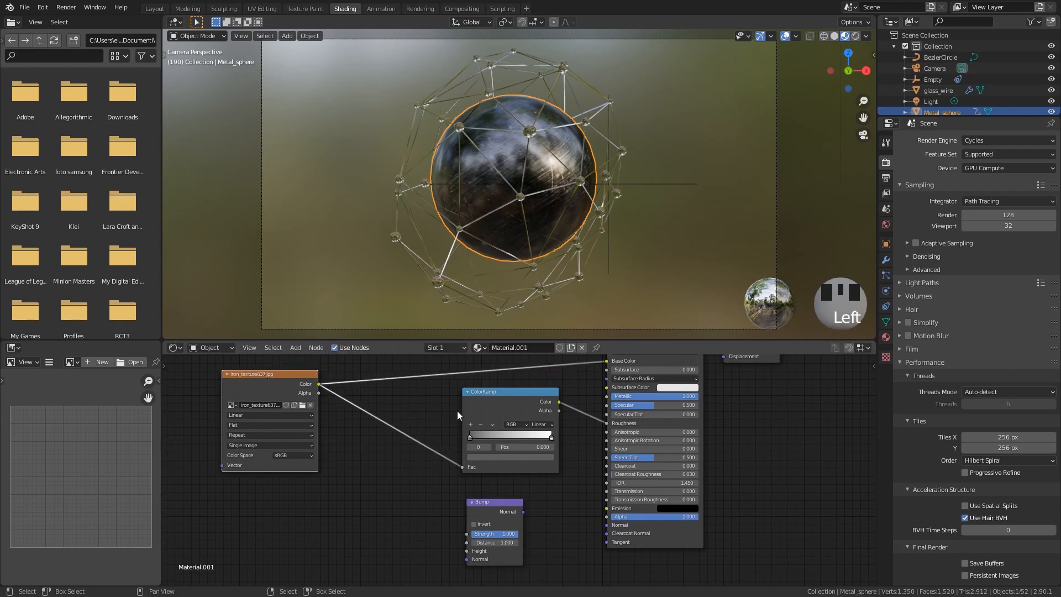
left_click(484, 406)
key("shift+d")
left_click(363, 467)
left_click_drag(316, 380, 351, 558)
mouse_move(449, 493)
left_mouse_down()
mouse_move(493, 543)
mouse_move(467, 551)
left_mouse_up()
mouse_move(485, 508)
left_mouse_down()
mouse_move(513, 501)
mouse_move(606, 525)
left_mouse_up()
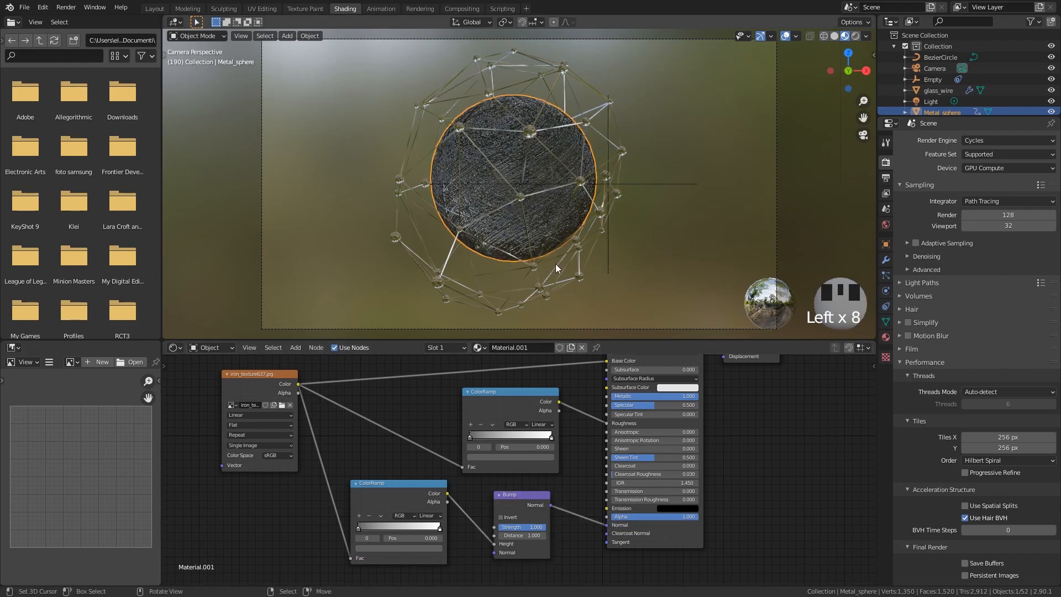
Step: Darken the bump ColorRamp's grey stop to black and set the Bump node's Strength to 0.017
left_click(367, 546)
left_click_drag(426, 472, 425, 492)
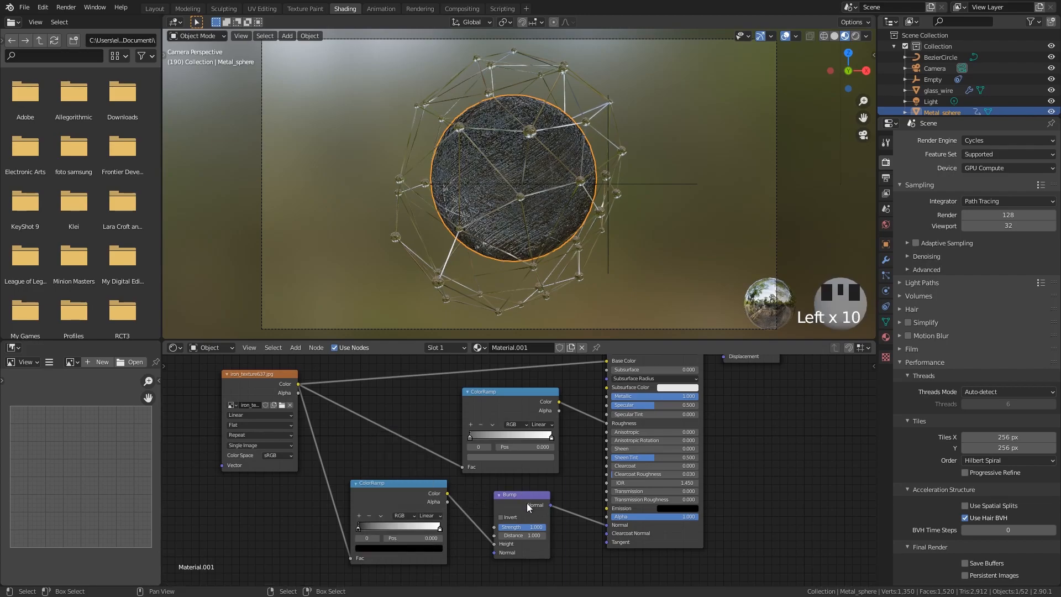
left_click_drag(529, 528, 498, 528)
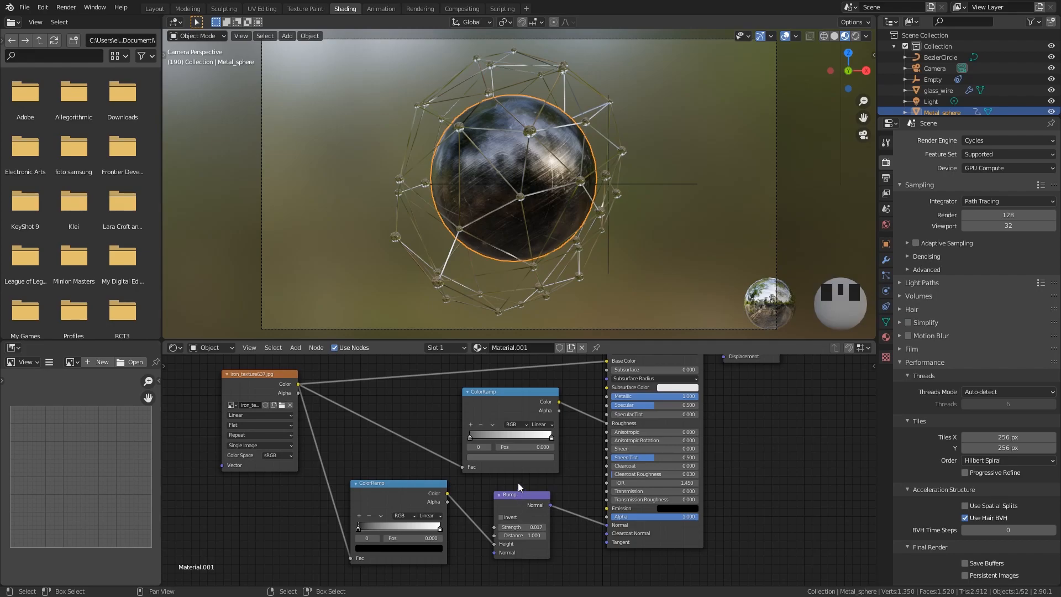
middle_click_drag(576, 416, 623, 448)
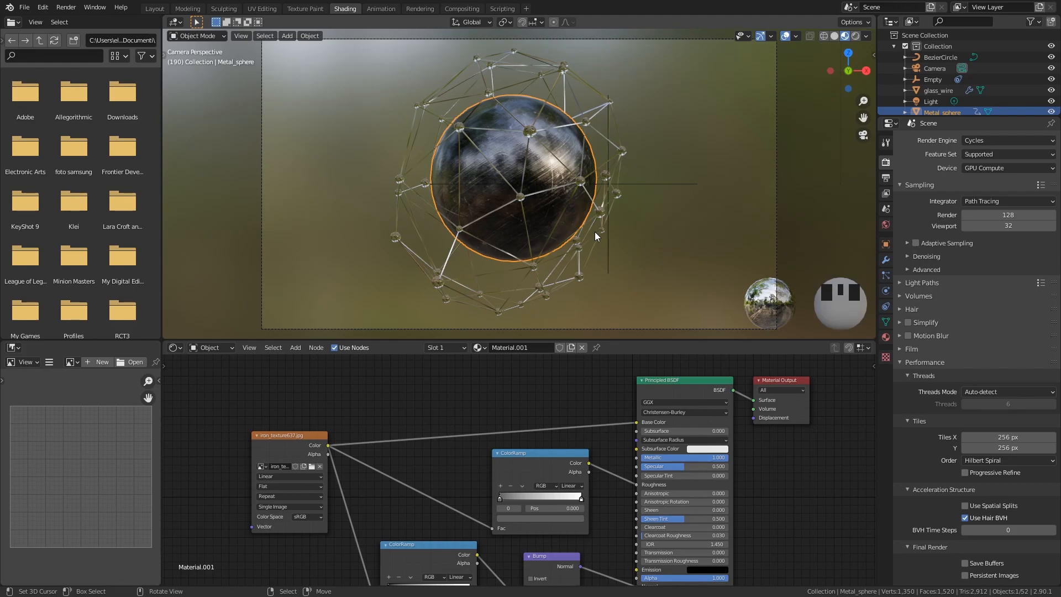
Step: Centre the 3D cursor at the world origin and add a plane there, rotated 90 degrees about X
right_click(628, 158)
right_click(628, 158)
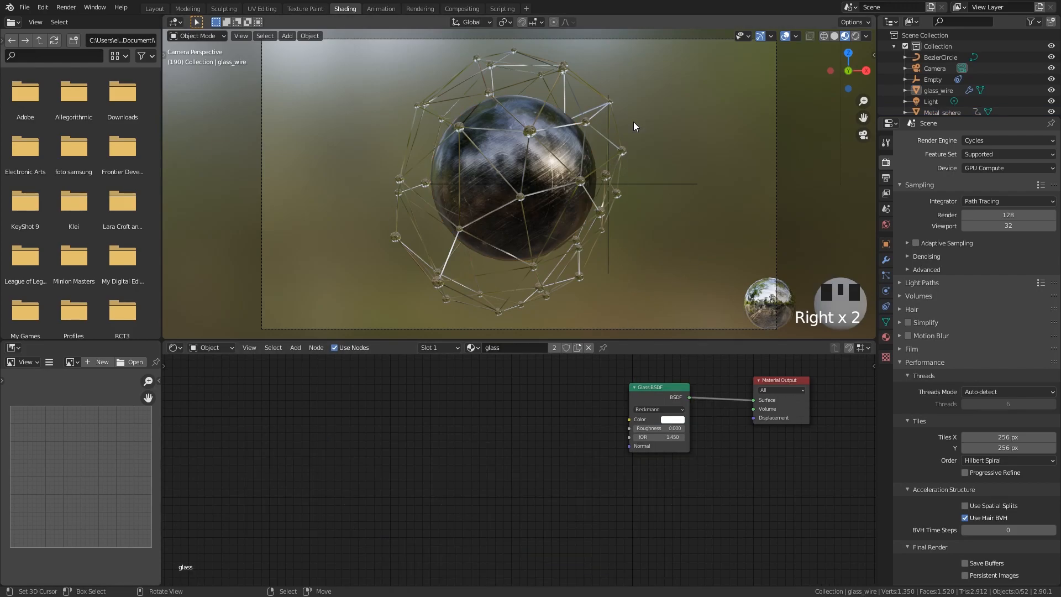
key("shift+c")
key("shift+a")
mouse_move(634, 123)
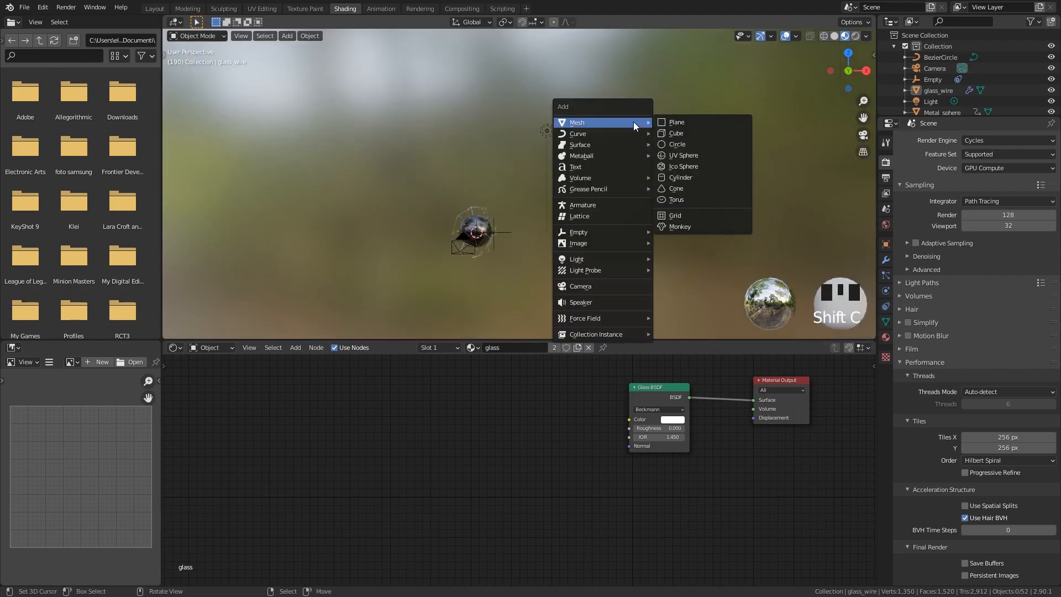
left_click(680, 123)
key("r")
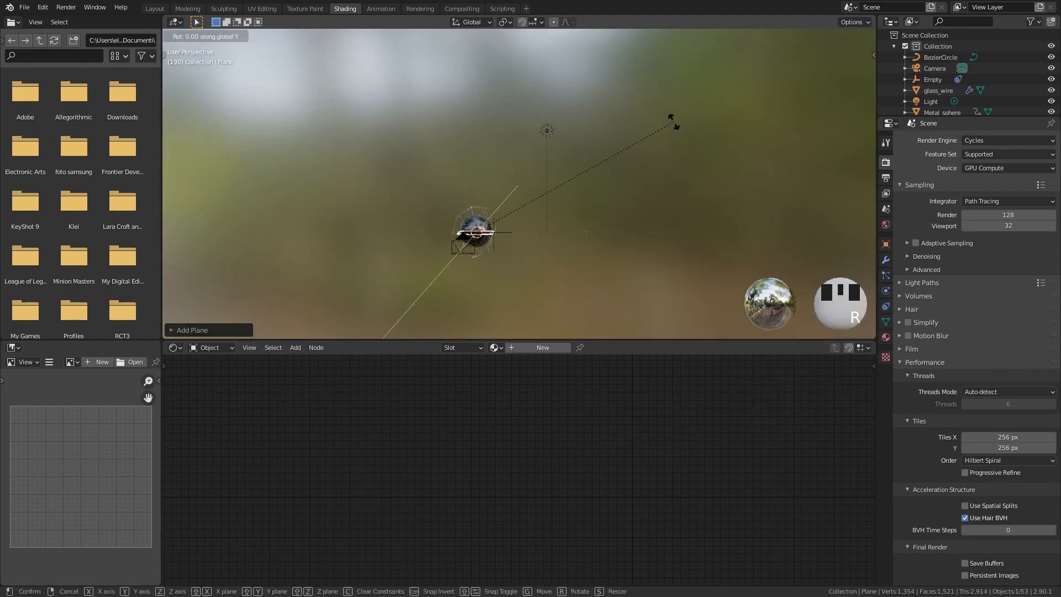
type("x90")
key("Return")
Step: Move the plane along Y behind the cage and scale it up about 12 times to fill the camera frame
key("KP_0")
key("g")
key("y")
left_click(667, 304)
key("s")
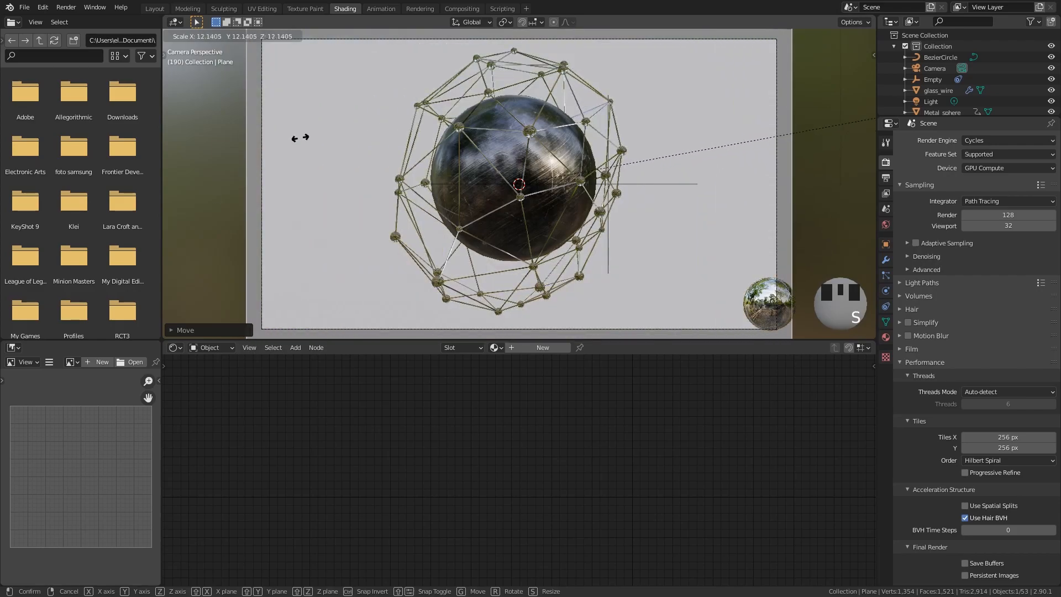
left_click(295, 148)
Step: Create a new material for the backdrop plane and replace its Principled BSDF with a Diffuse BSDF linked to the output's Surface
left_click(546, 347)
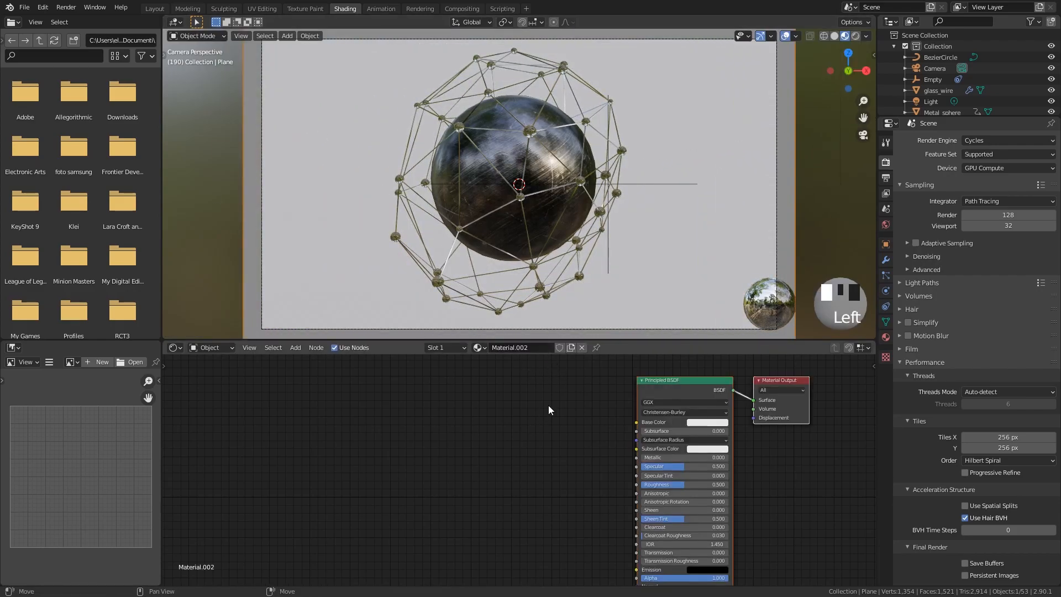
left_click(652, 426)
key("Delete")
key("shift+a")
left_click(615, 406)
type("dif")
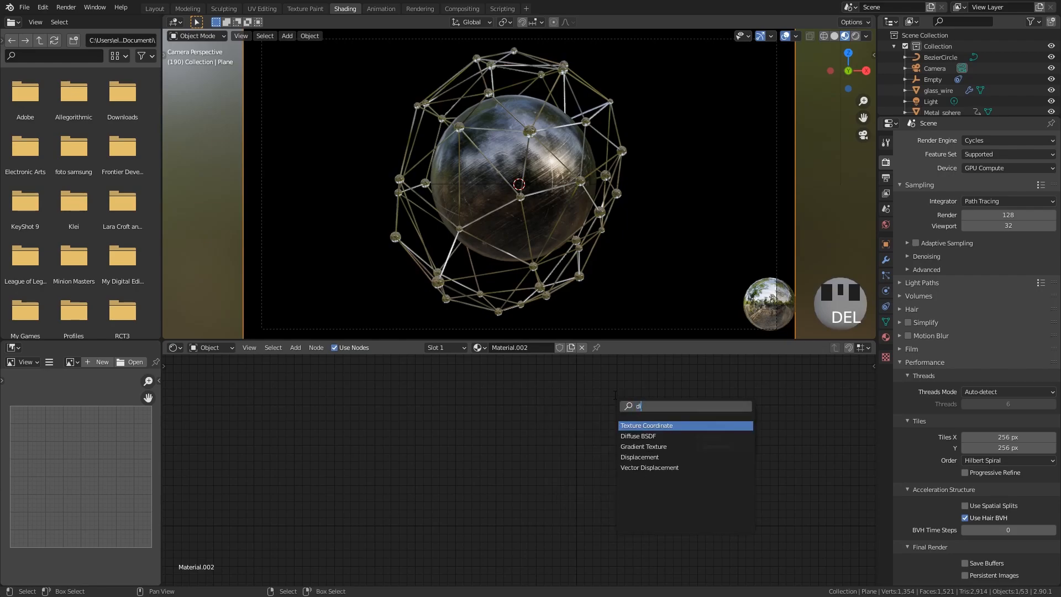
key("Return")
left_click(554, 410)
left_click_drag(614, 424, 700, 428)
left_click_drag(581, 417, 593, 421)
left_click(593, 422)
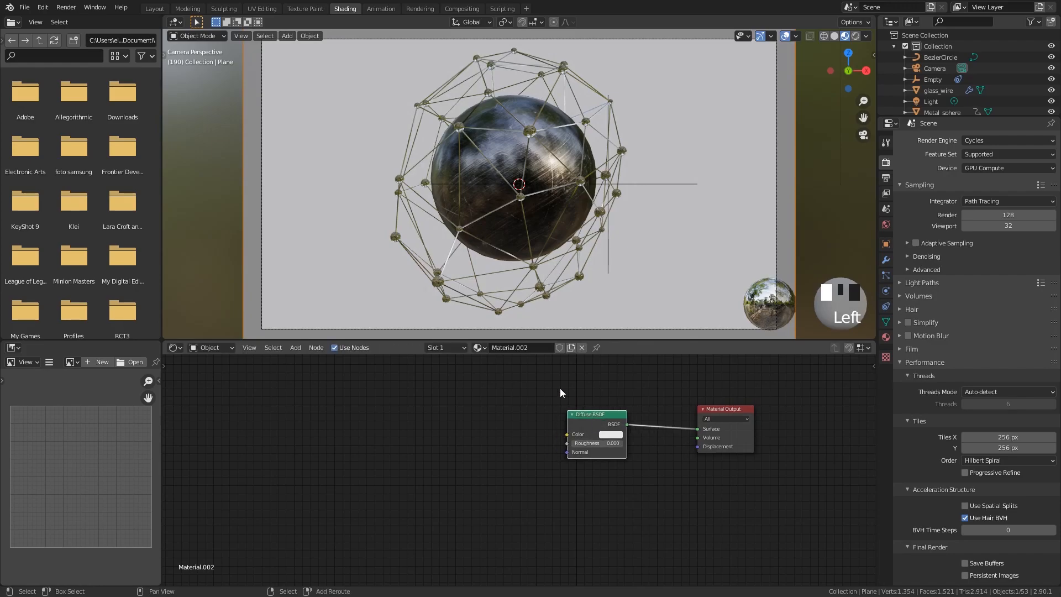
Step: Add a Gradient Texture node and link its Color output to the Diffuse BSDF's Color input
key("shift+a")
left_click(560, 388)
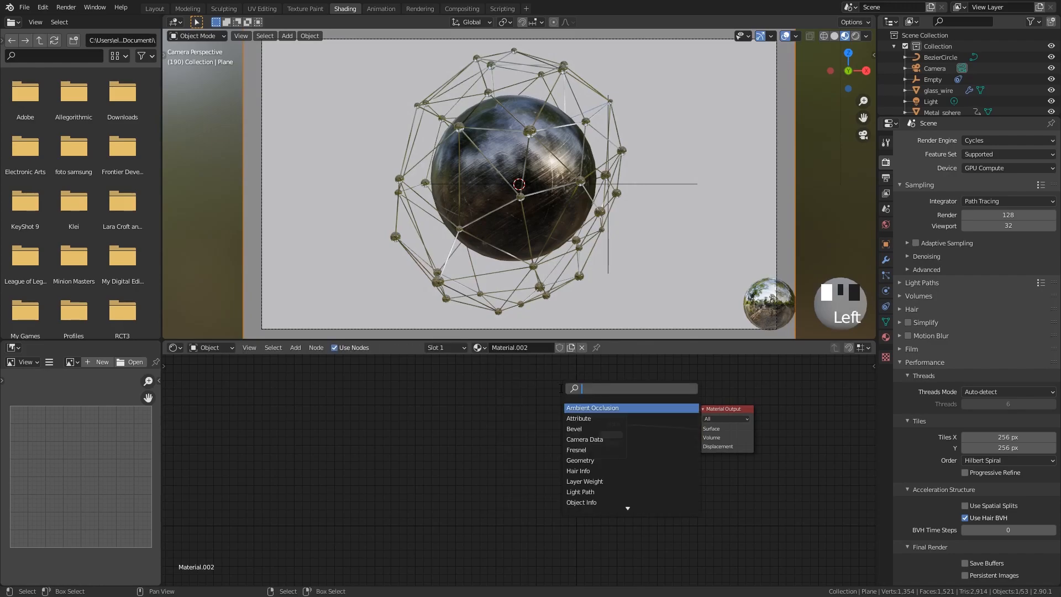
type("grad")
key("Return")
left_click(511, 438)
left_click_drag(505, 427, 567, 435)
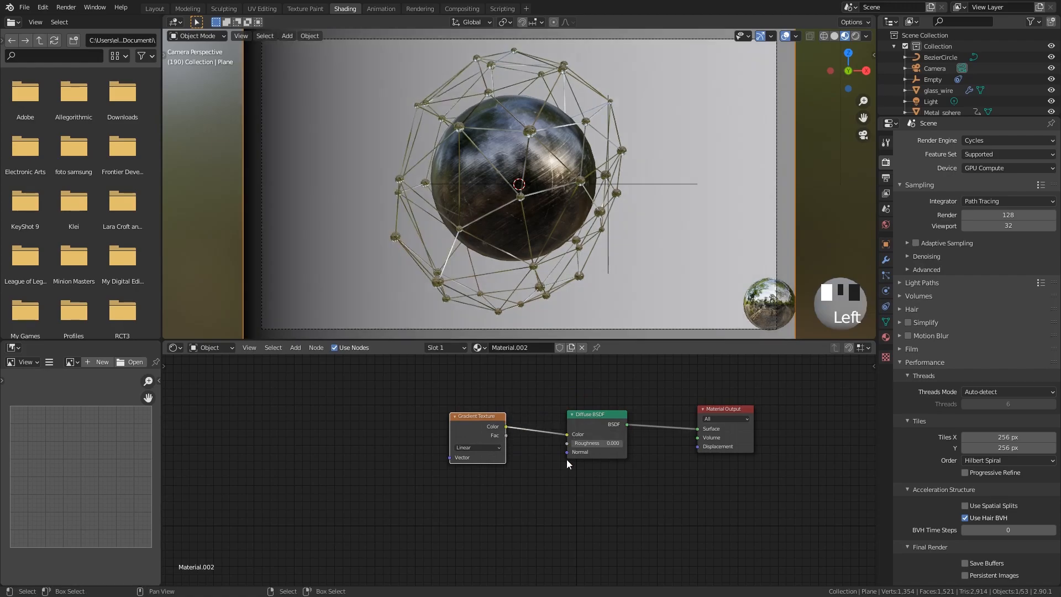
Step: Try the Quadratic gradient type and switch the Gradient Texture to Easing
scroll(371, 240, "down", 5)
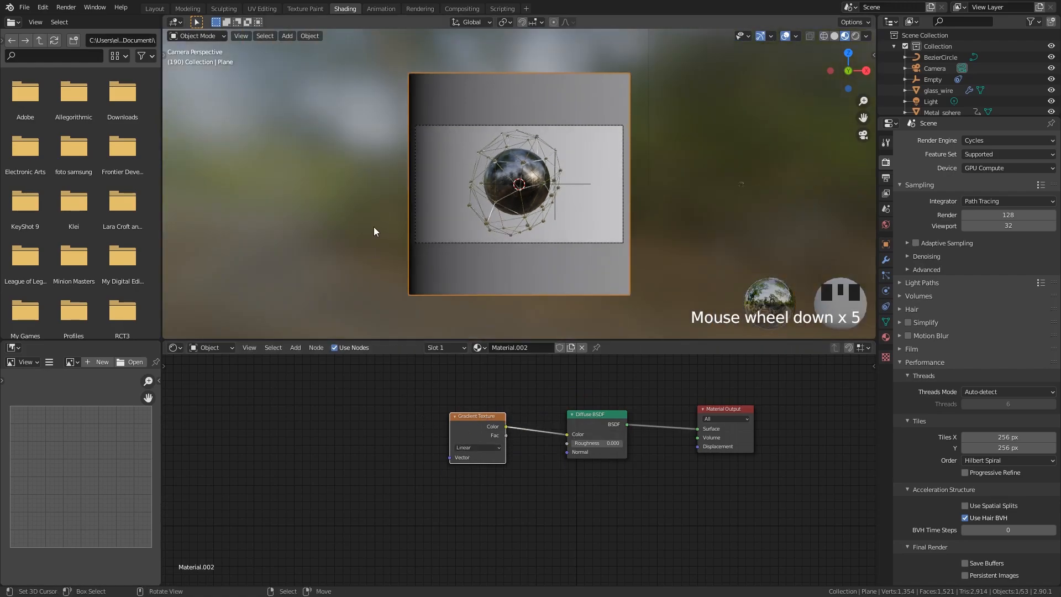
left_click(480, 448)
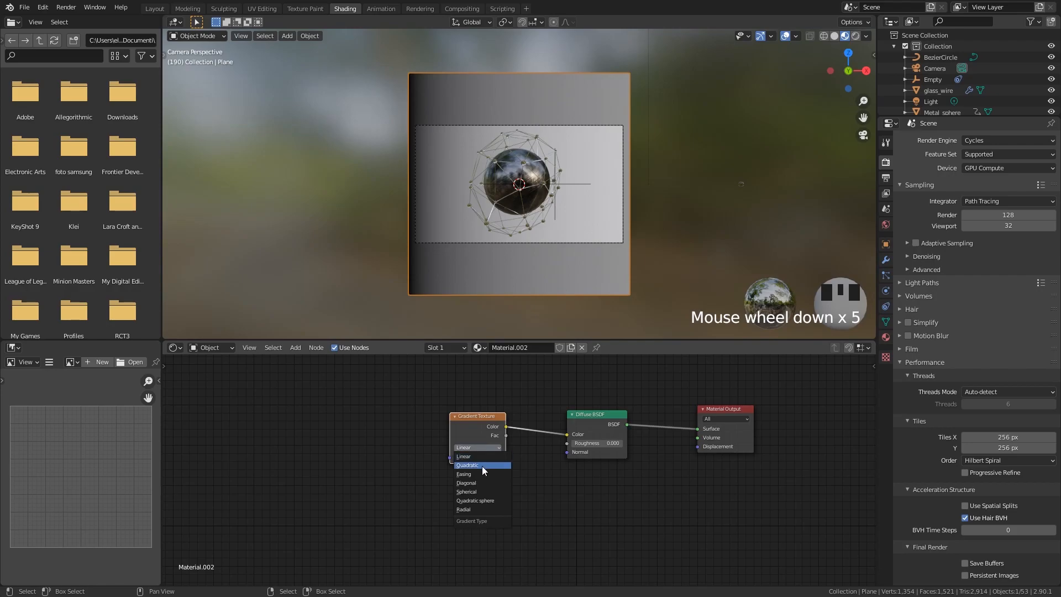
left_click(482, 466)
left_click(483, 446)
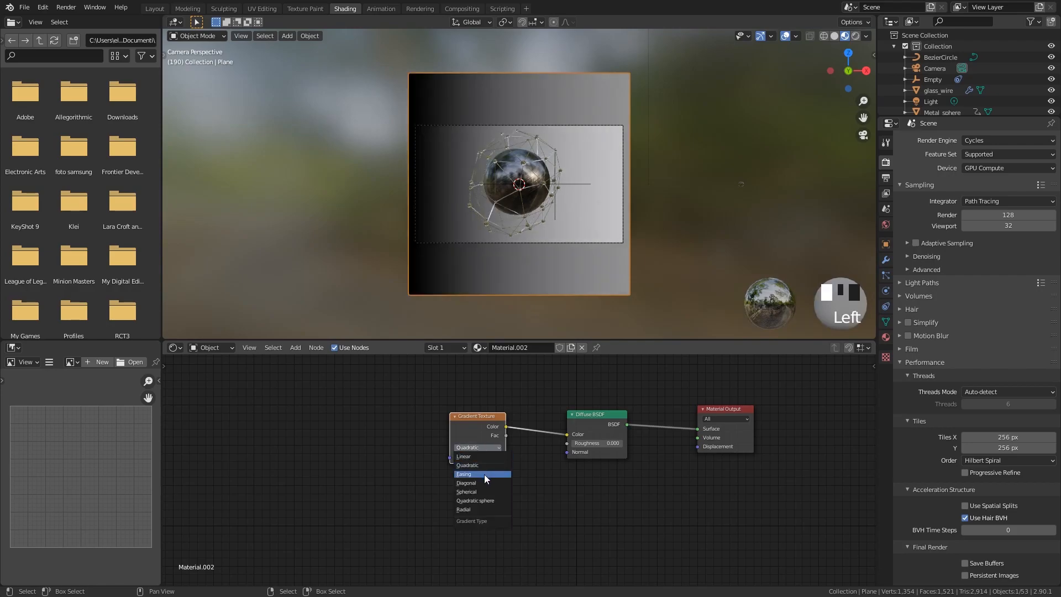
left_click(485, 474)
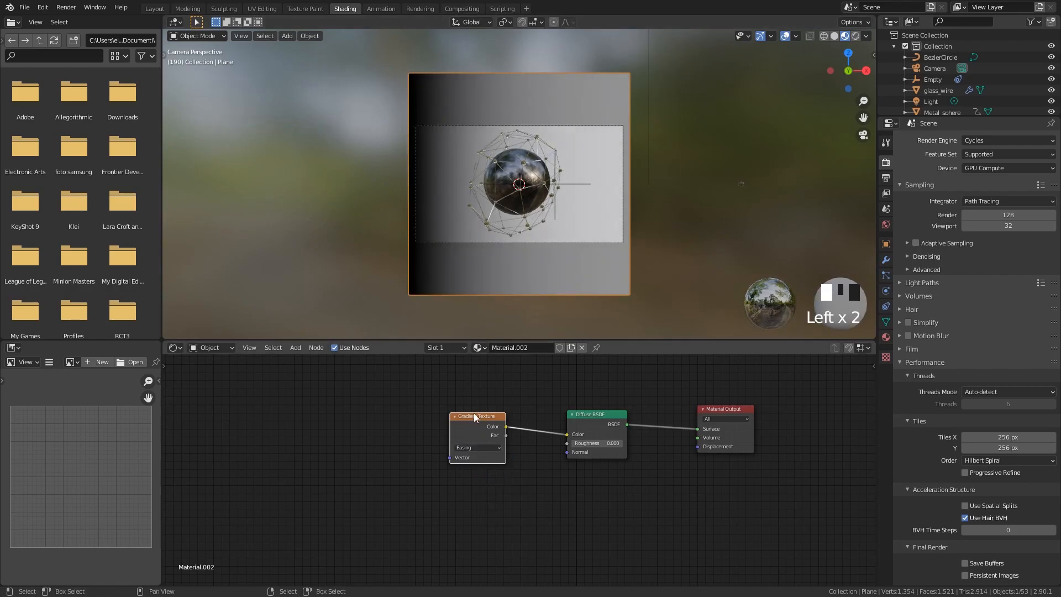
Step: Insert a ColorRamp between the Gradient Texture and the Diffuse BSDF, moving the gradient node aside to make room
left_click_drag(474, 416, 397, 420)
key("shift+a")
left_click(489, 382)
type("co")
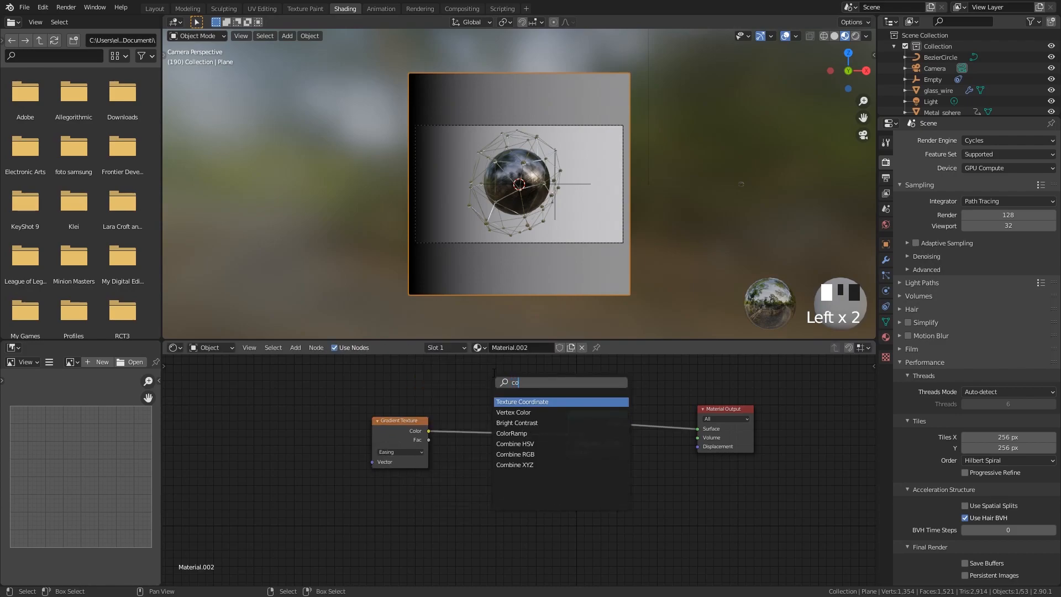
key("ctrl+z")
key("ctrl+z")
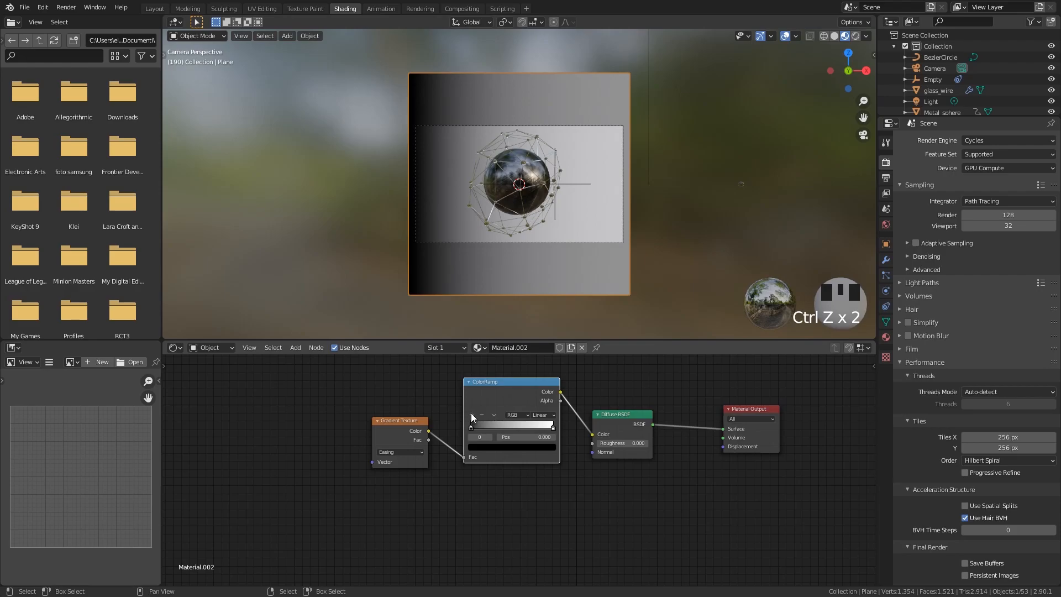
Step: Add a middle stop to the ColorRamp and set its end stop to black so both plane edges darken
left_click(471, 415)
left_click(553, 429)
left_click(552, 447)
left_click_drag(539, 370, 536, 390)
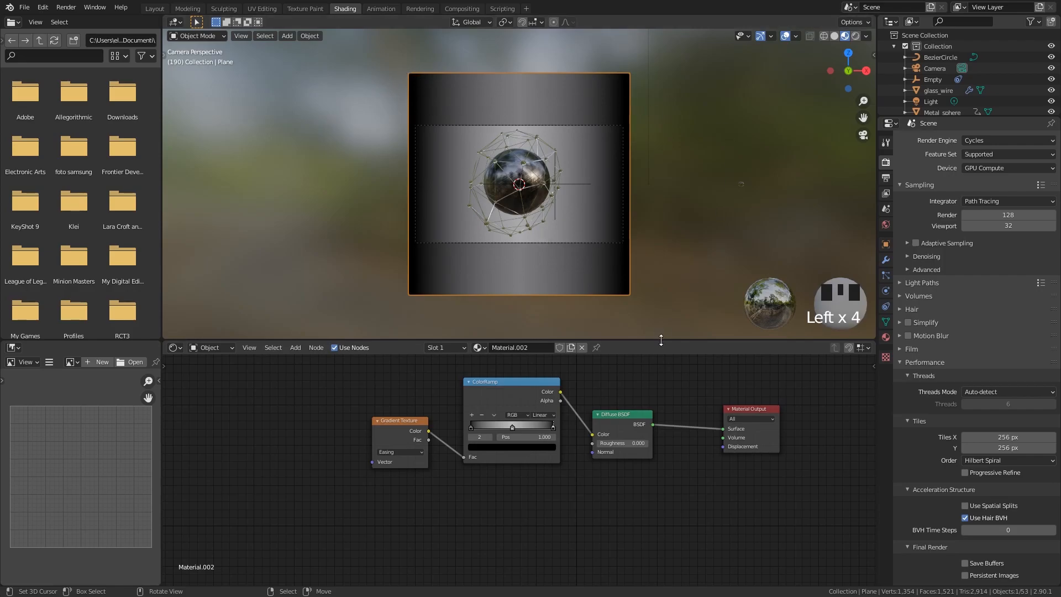
scroll(618, 107, "up", 2)
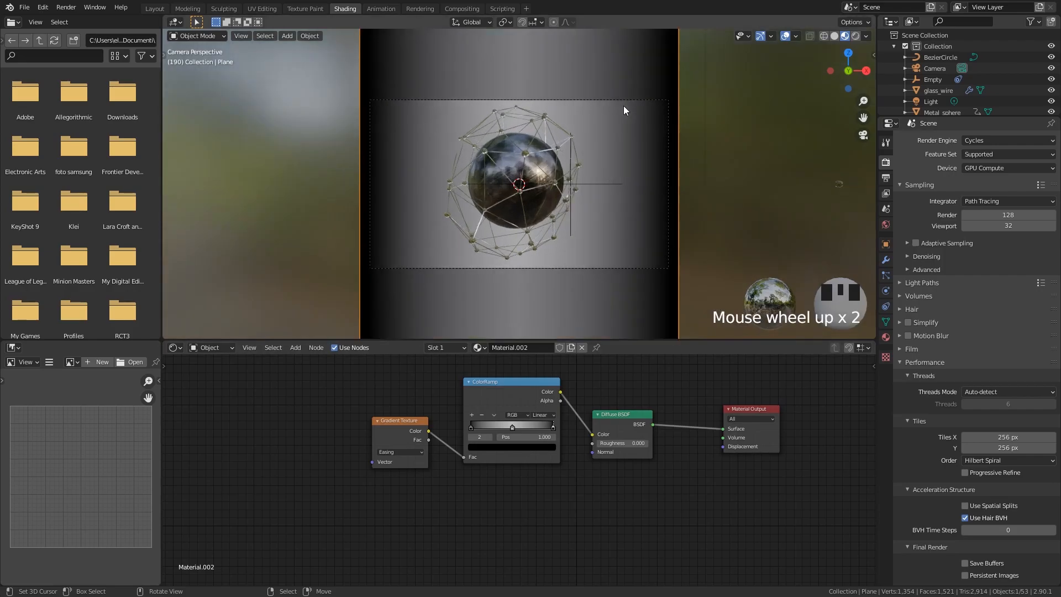
Step: Try a lighter colour for the ColorRamp's end stop and undo the change
left_click(554, 446)
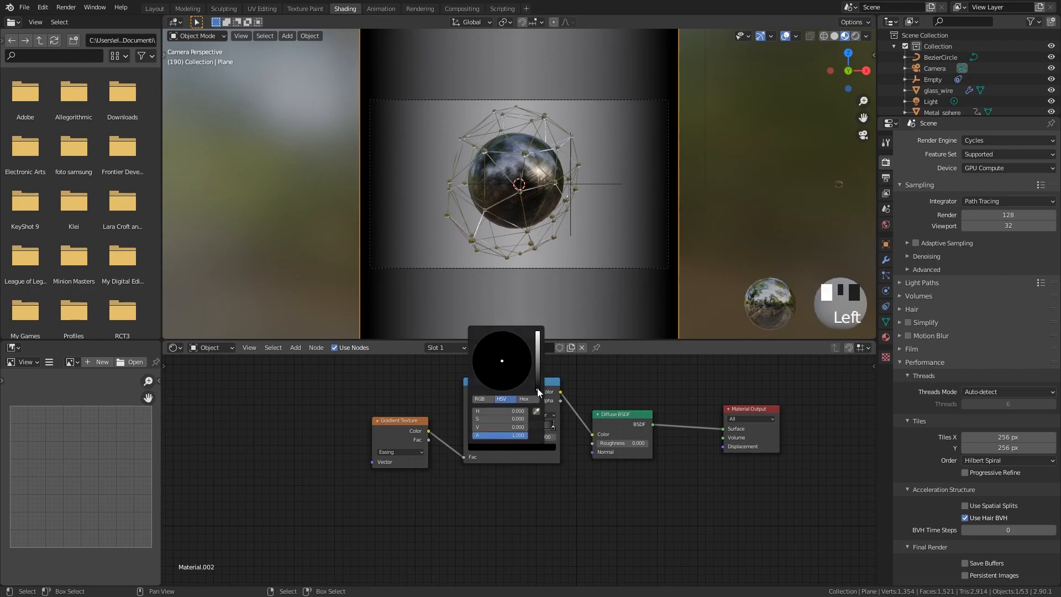
left_click(536, 353)
key("ctrl+z")
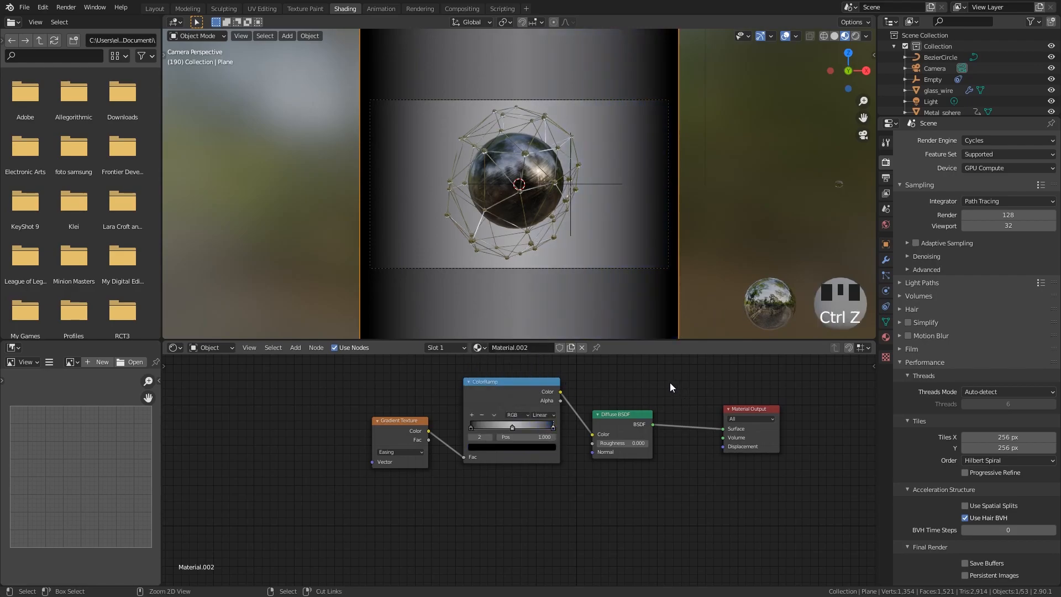
Step: Rotate the backdrop plane about 45 degrees in the camera view and scale it up about 1.18 times
right_click(661, 314)
key("r")
key("x")
key("x")
key("x")
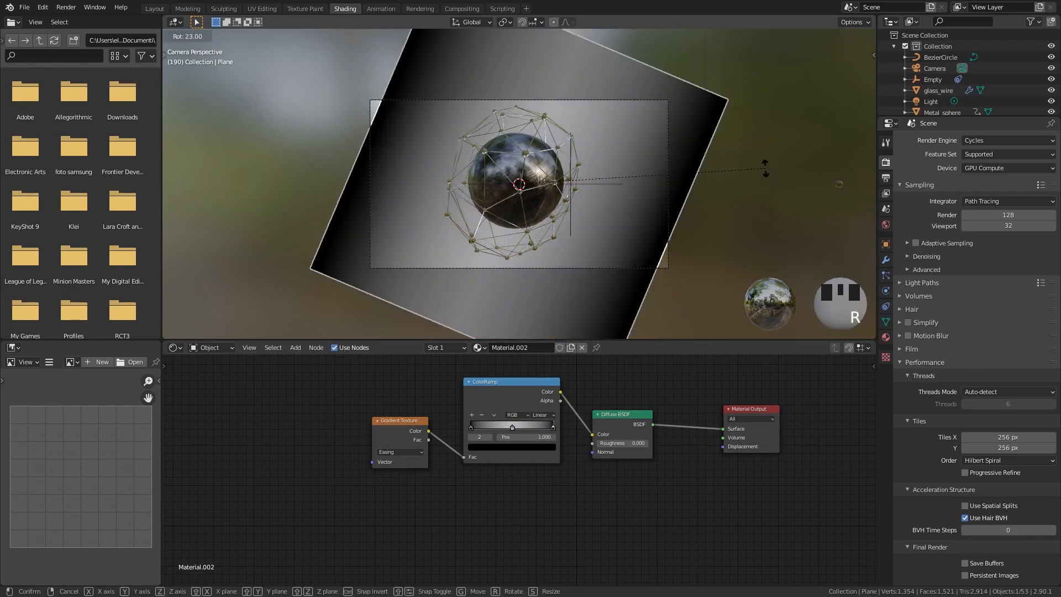
key("s")
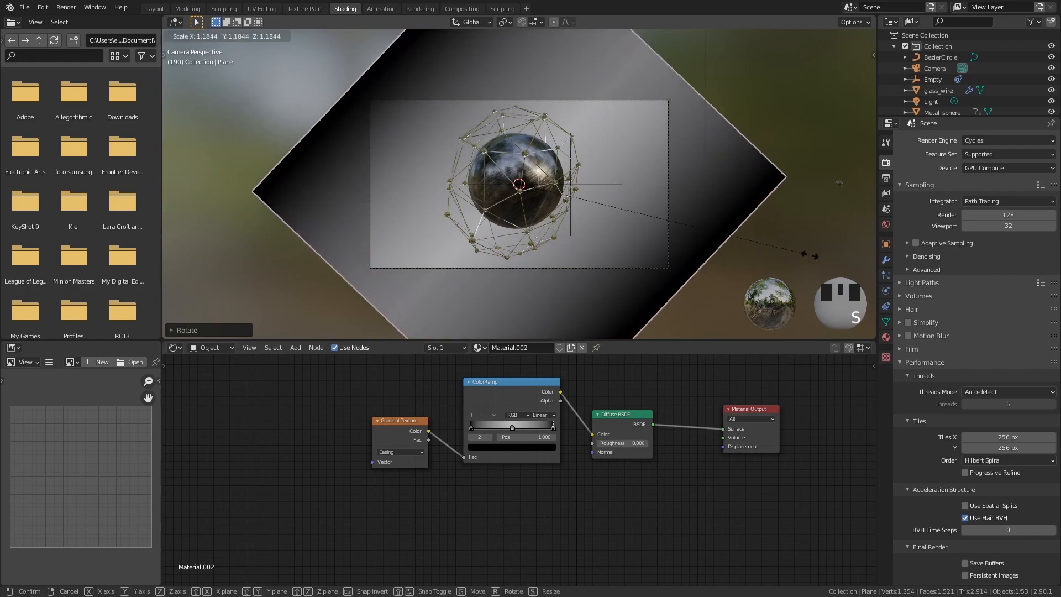
left_click(812, 248)
right_click(799, 295)
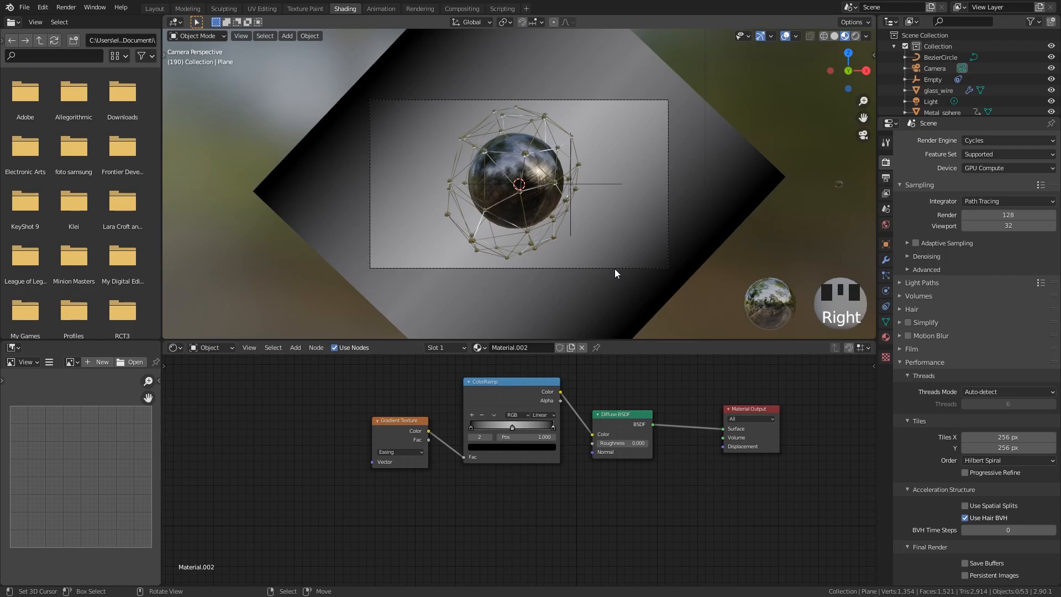
Step: Duplicate the small glass sphere near the camera and place the copy behind the metal sphere, towards the backdrop
right_click(679, 225)
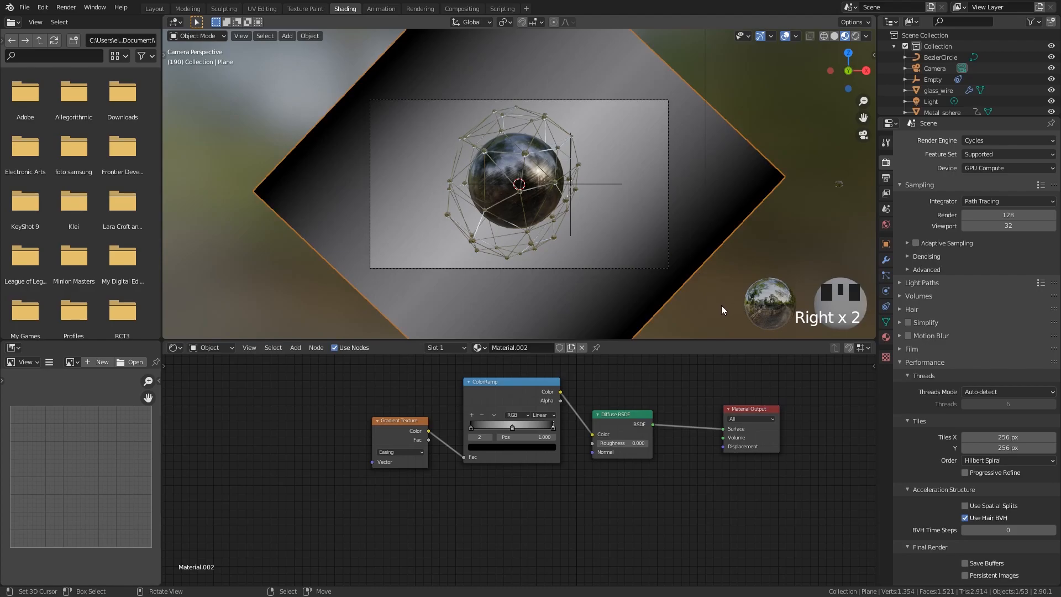
middle_click_drag(718, 304, 640, 234)
scroll(573, 215, "down", 6)
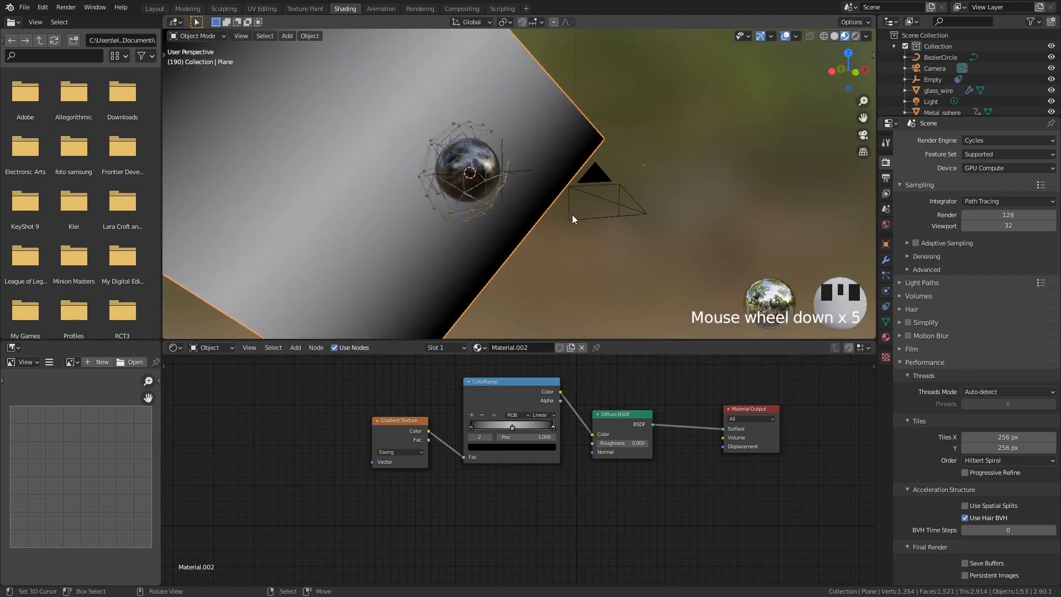
scroll(555, 207, "down", 6)
middle_click_drag(552, 194, 559, 189)
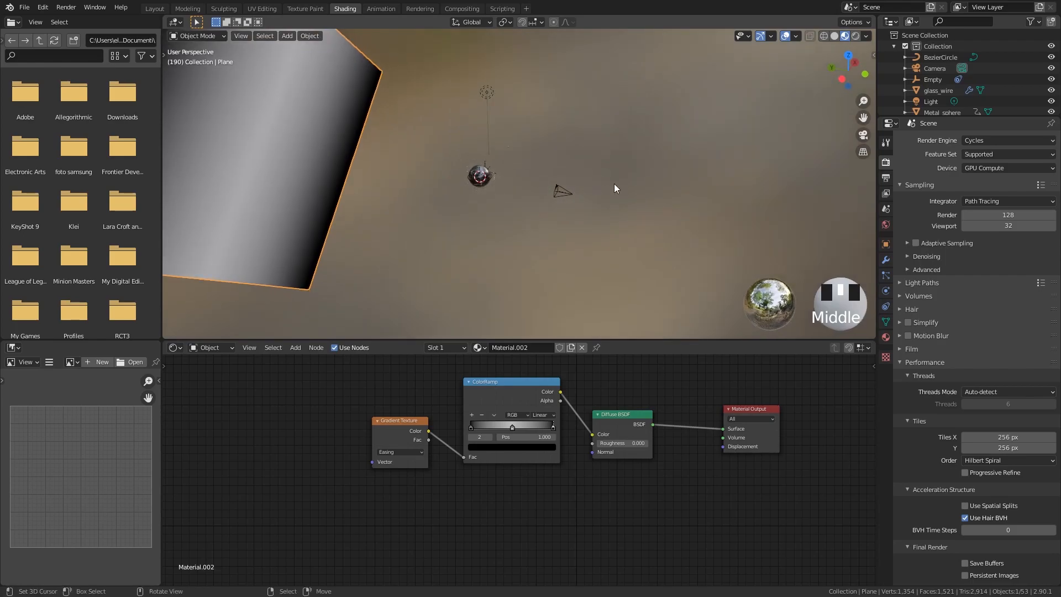
right_click(515, 150)
right_click(508, 148)
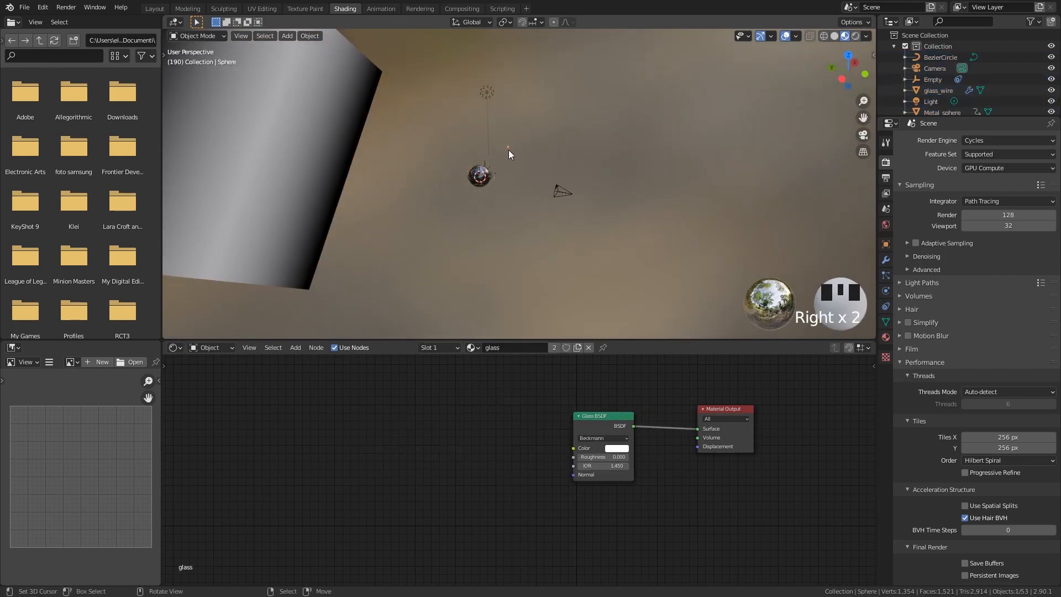
scroll(515, 149, "up", 7)
scroll(569, 135, "down", 4)
key("shift+d")
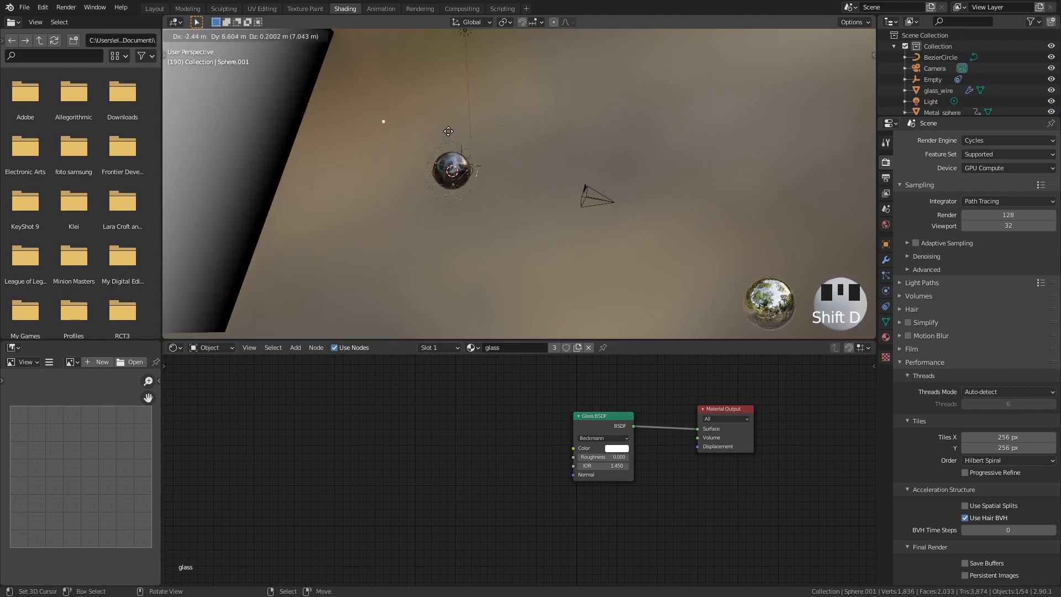
left_click(384, 130)
Step: Reposition the duplicated glass sphere and enlarge it in the camera view, in the upper-right area of the frame
middle_click_drag(408, 136, 483, 160)
key("g")
left_click(481, 156)
key("KP_0")
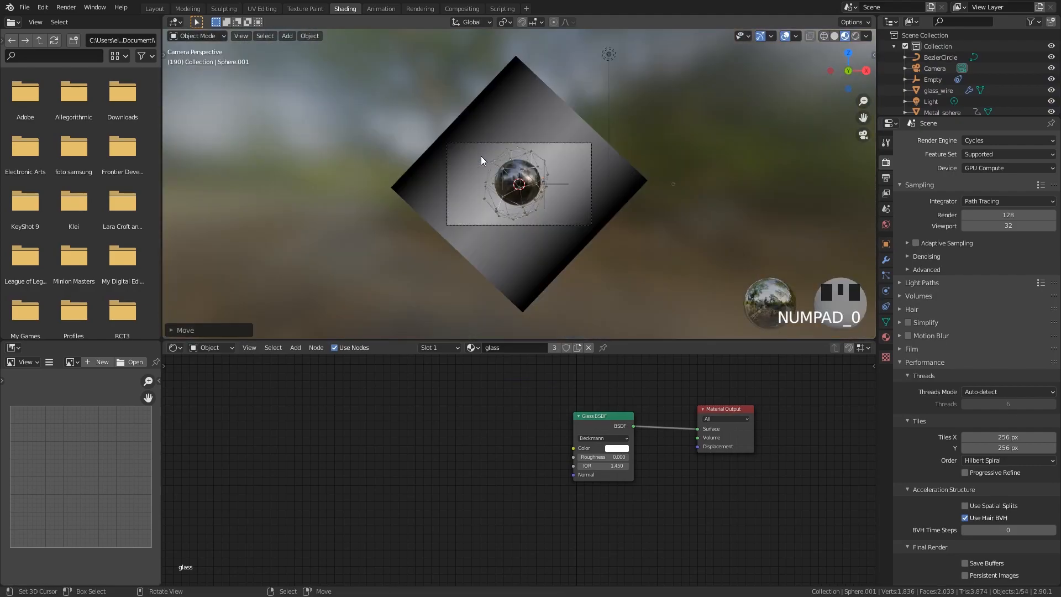
scroll(590, 84, "up", 7)
key("s")
left_click(878, 132)
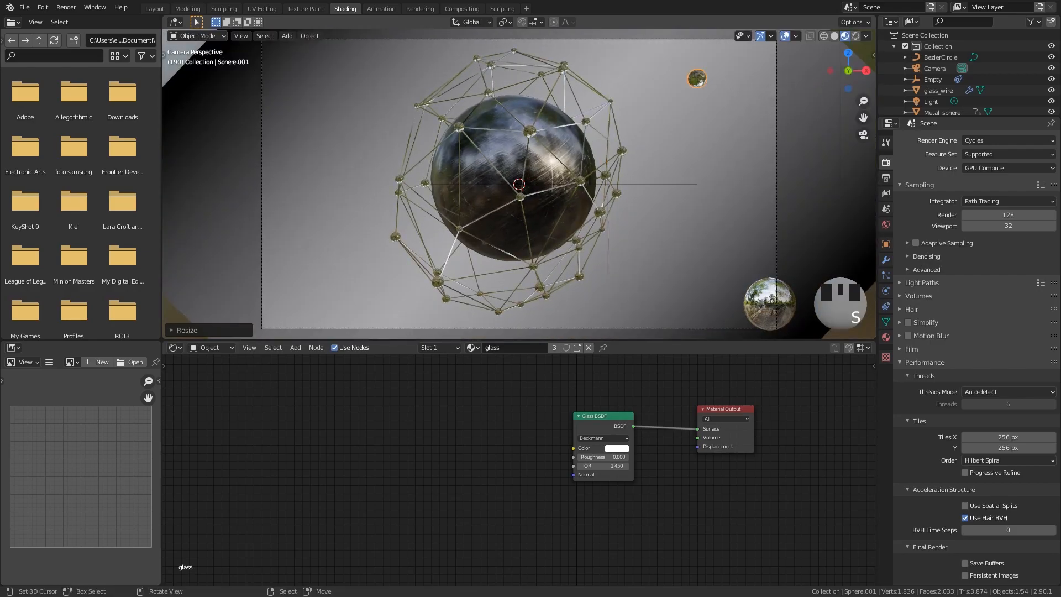
Step: Duplicate the small glass sphere to place copies beside it and in the upper-left area of the camera frame
key("shift+d")
right_click(697, 78, "shift")
key("shift+d")
key("r")
left_click(359, 172)
scroll(360, 172, "down", 2)
middle_click_drag(410, 144, 420, 118, "shift")
Step: Duplicate the upper-left glass sphere down the left side of the camera frame and scale the lowest copy to about 0.65
right_click(372, 105)
key("shift+d")
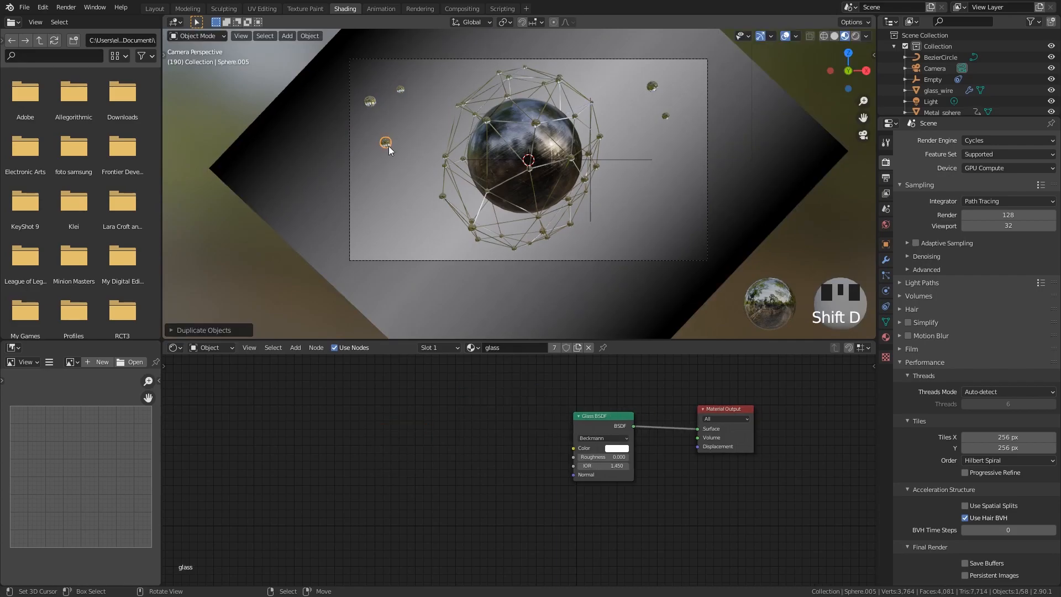
key("shift+d")
left_click(391, 237)
key("s")
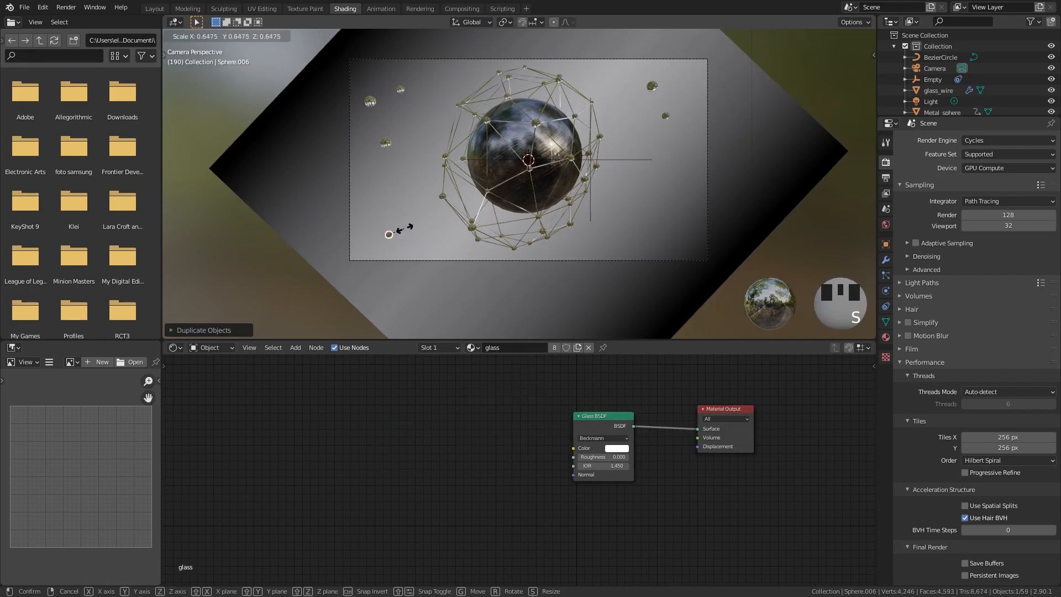
left_click(407, 232)
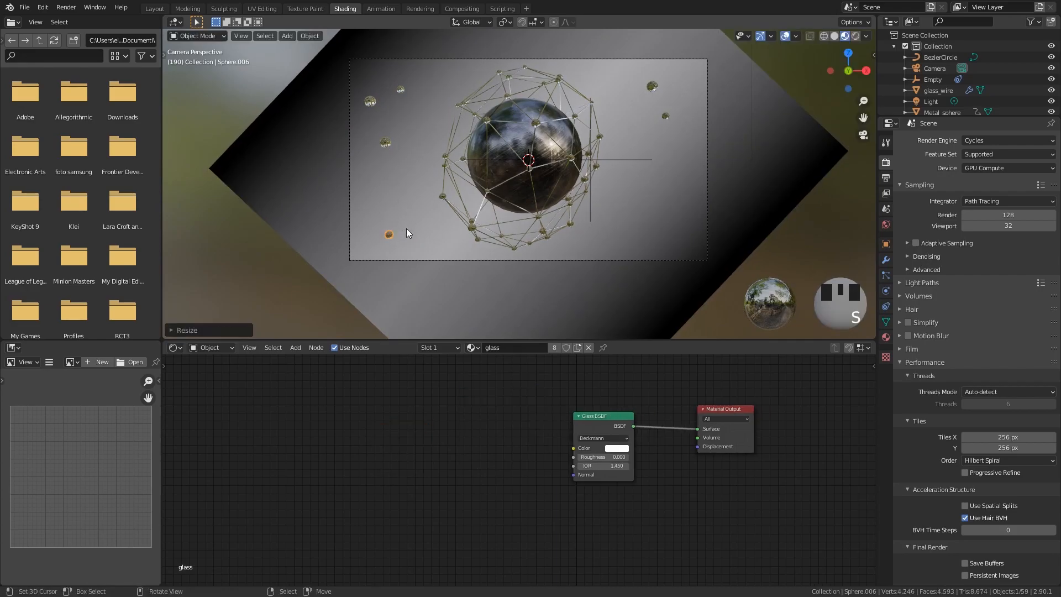
Step: Enable Depth of Field on the camera and set Metal_sphere as its Focus Object
right_click(705, 195)
right_click(706, 200)
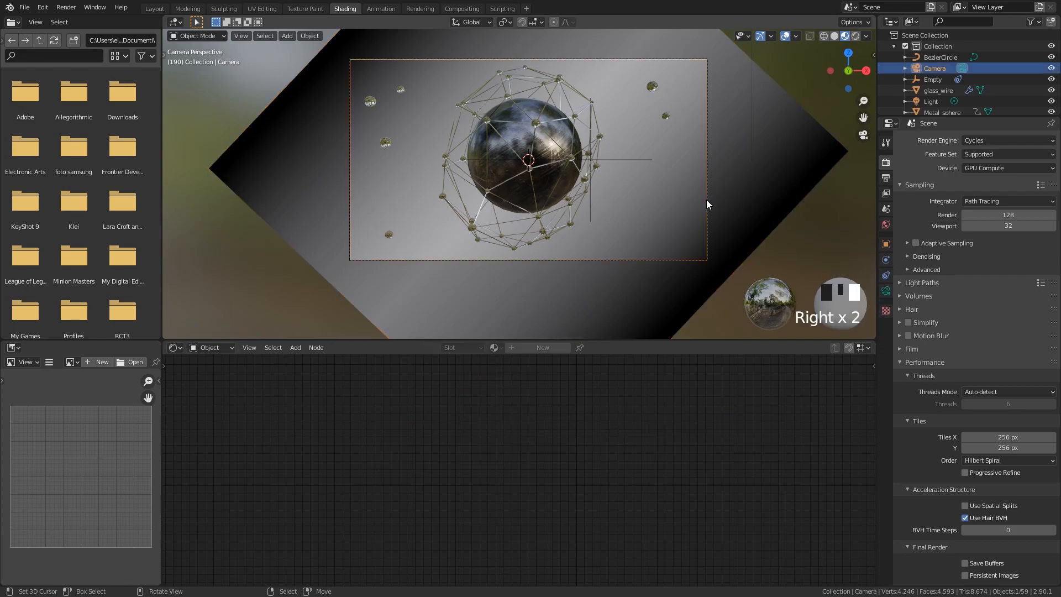
left_click(885, 292)
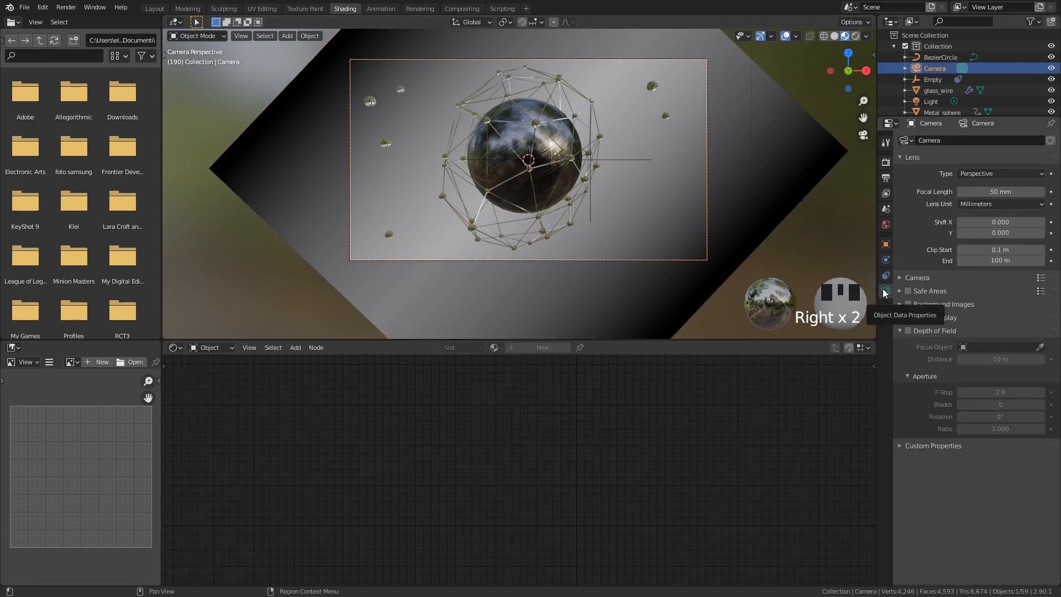
left_click(910, 331)
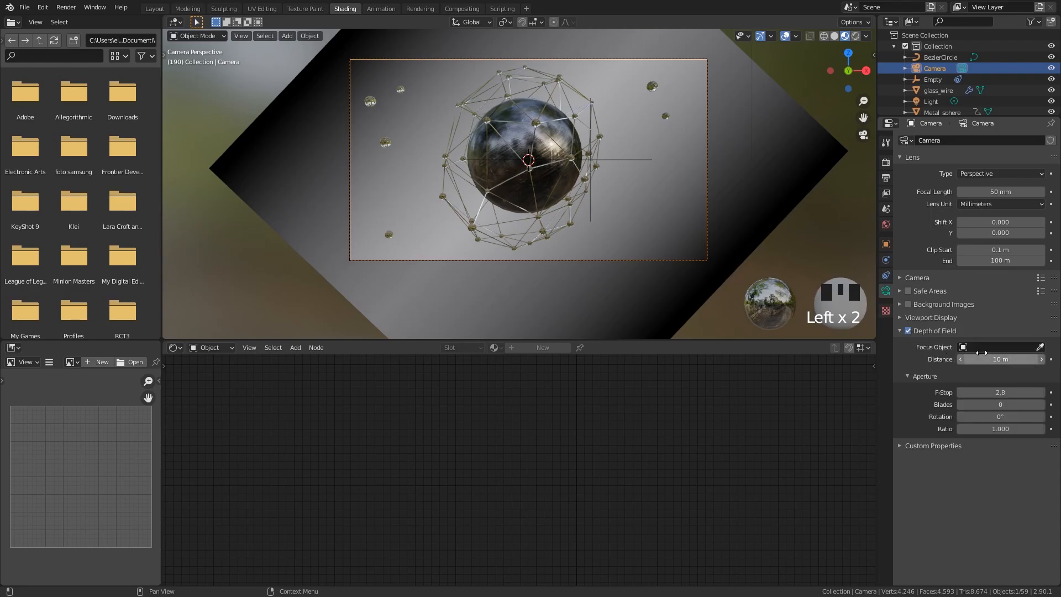
left_click(1040, 347)
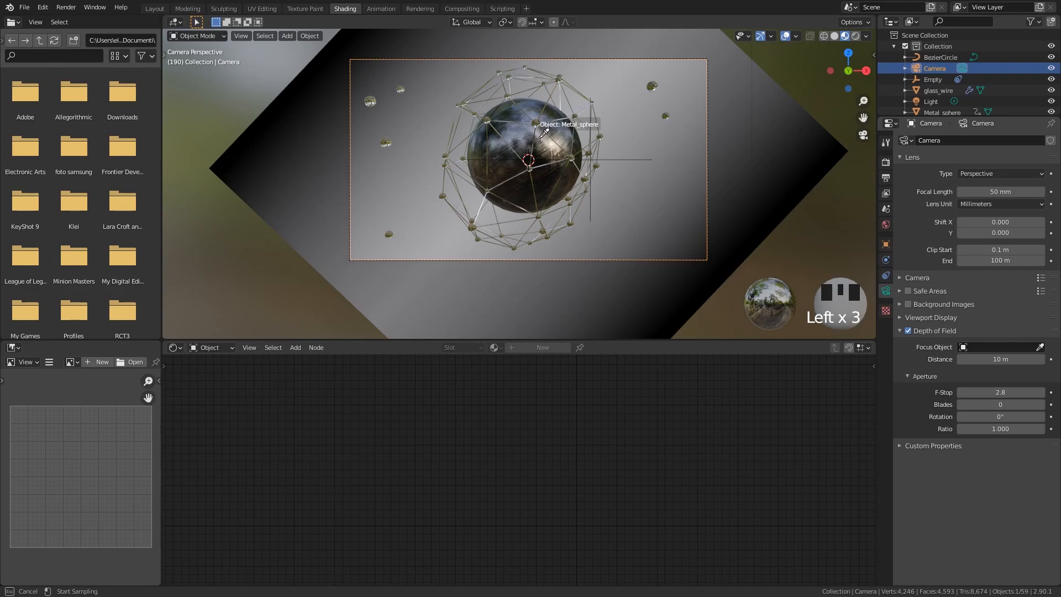
left_click(553, 150)
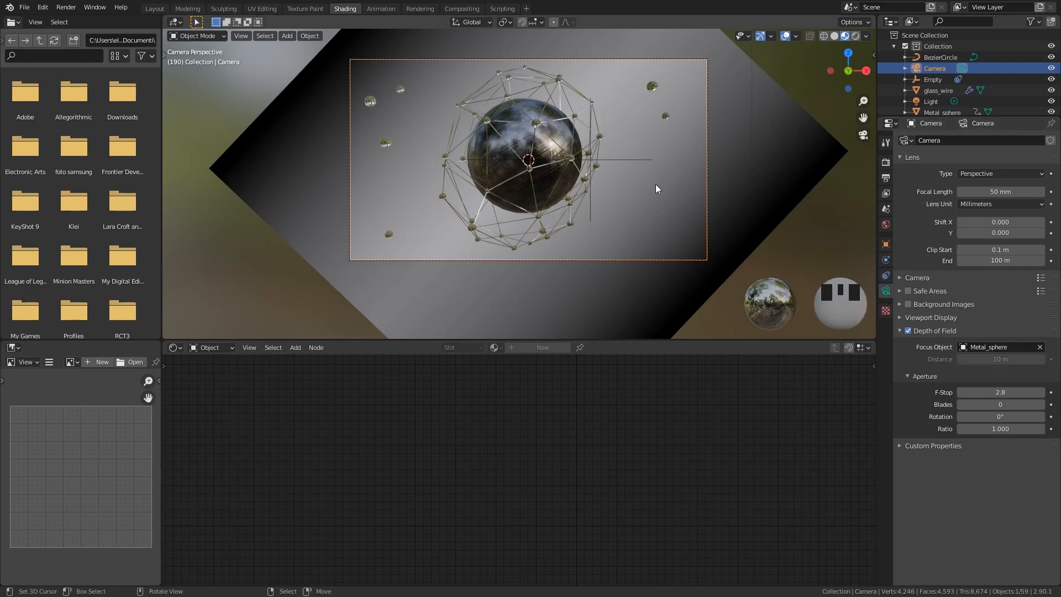
Step: Try F-Stop values of 1.6 and 0.1 for the camera's depth of field
left_click_drag(1011, 392, 974, 395)
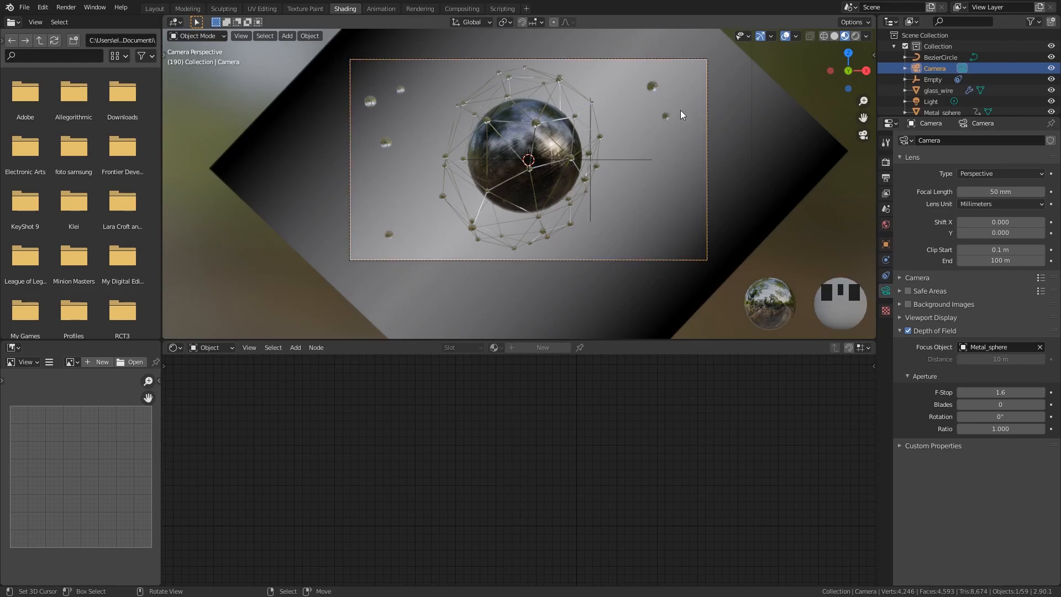
left_click_drag(1003, 392, 976, 387)
scroll(851, 243, "up", 2)
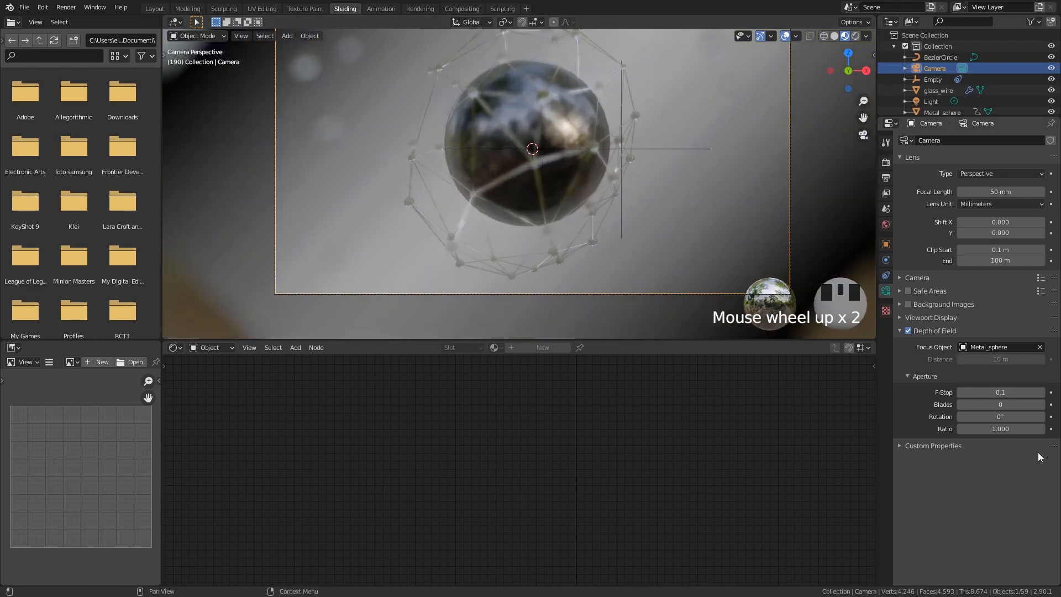
Step: Set the camera's depth-of-field F-Stop to 0.8
double_click(1042, 392)
left_click(1042, 392)
double_click(1042, 392)
left_click(1042, 392)
double_click(1041, 392)
left_click(1042, 392)
left_click(1042, 392)
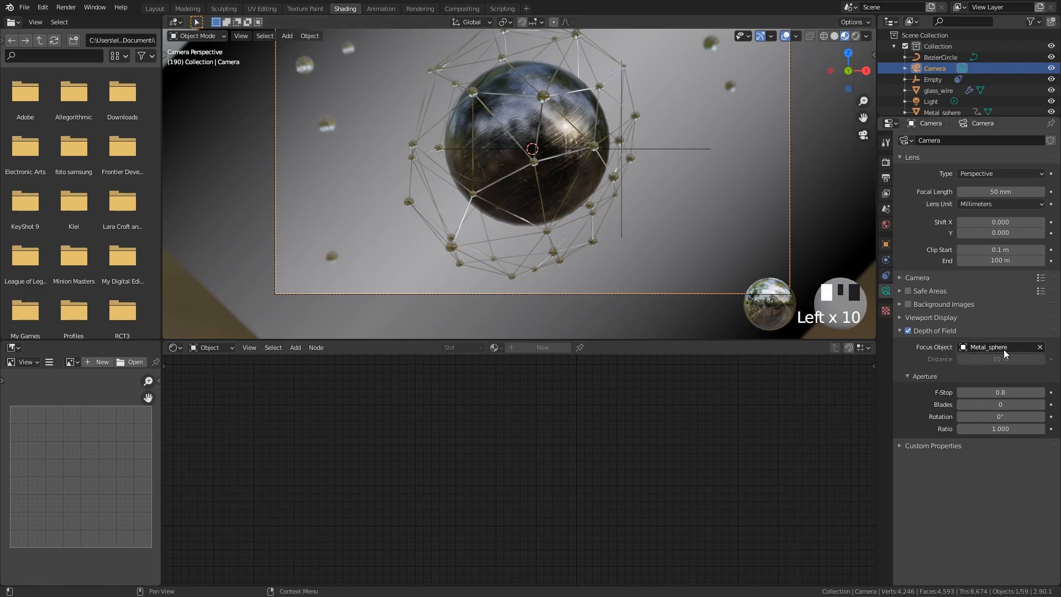
scroll(558, 119, "down", 2)
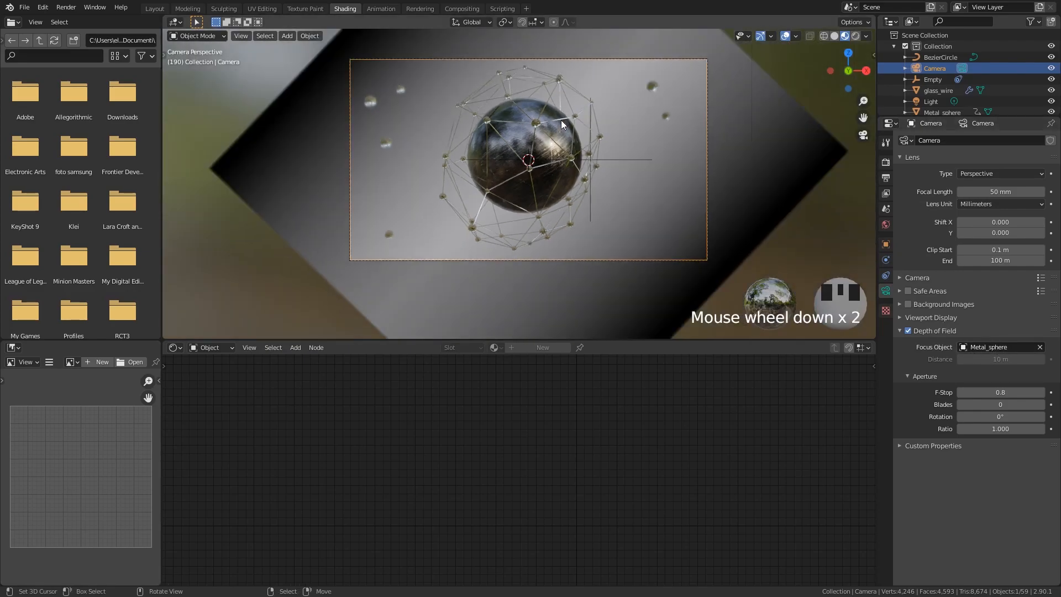
scroll(561, 138, "down", 1)
middle_click_drag(561, 138, 581, 150)
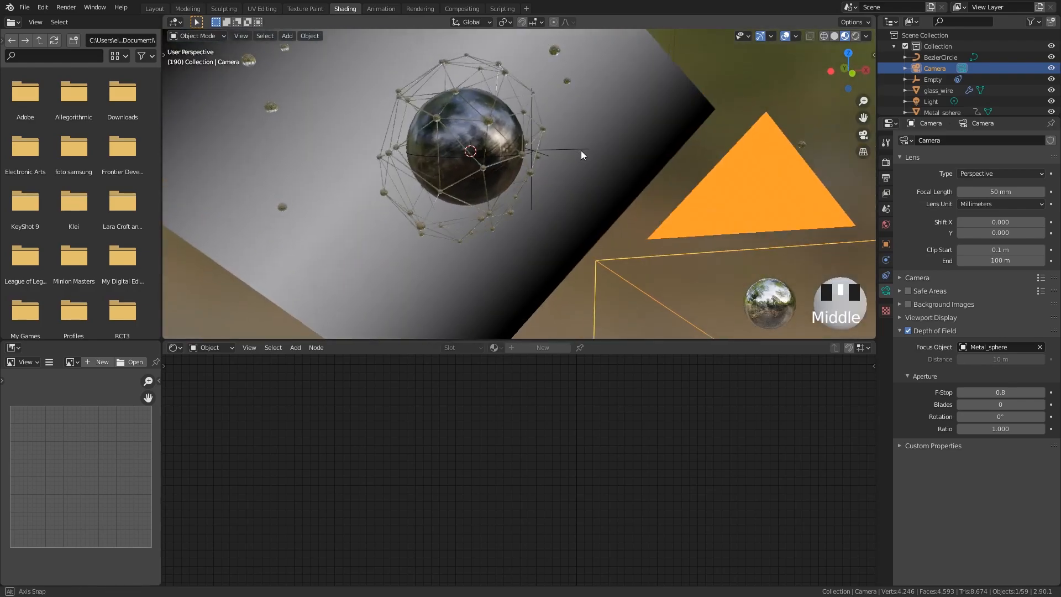
Step: Select the floating glass spheres without the backdrop plane and move them along the Y axis, farther from the camera towards the backdrop
scroll(512, 163, "down", 6)
left_click(512, 164)
mouse_move(512, 164)
middle_mouse_down()
mouse_move(589, 150)
mouse_move(455, 200)
middle_mouse_up()
key("c")
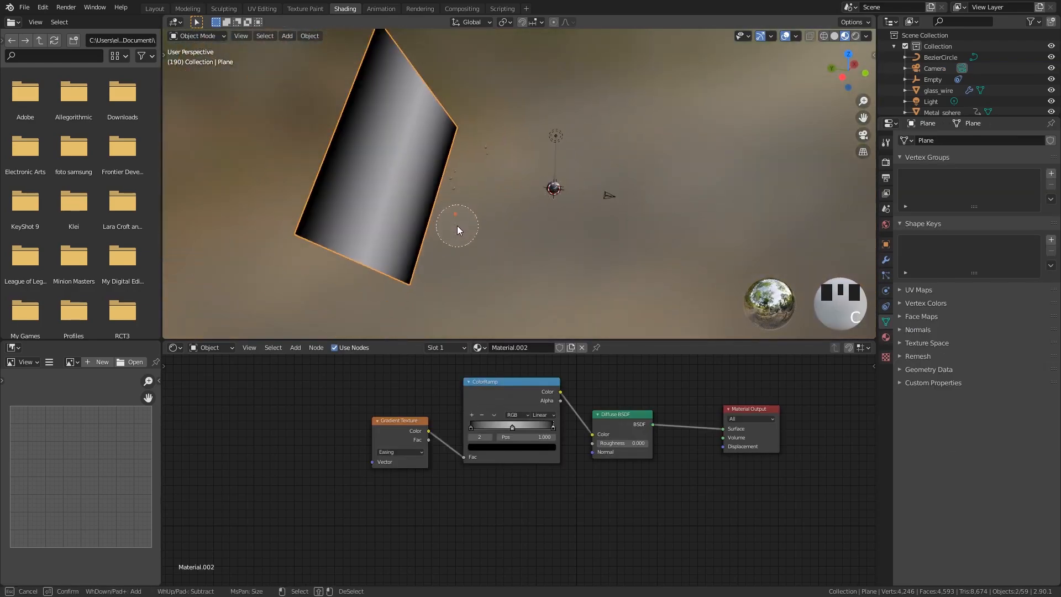
right_click(490, 152)
left_click(416, 150, "shift")
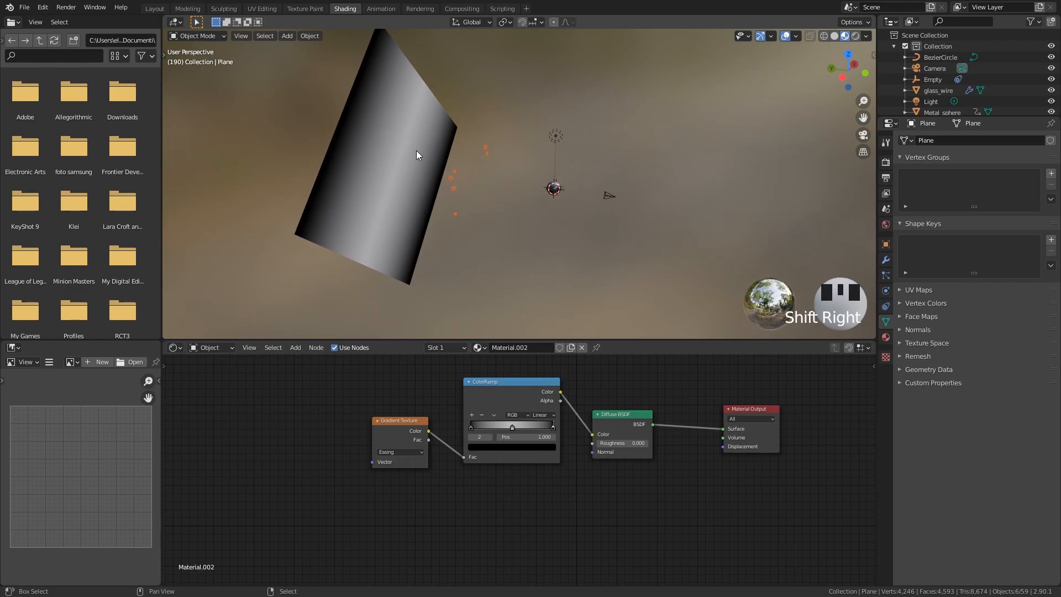
key("g")
key("y")
left_click(517, 162)
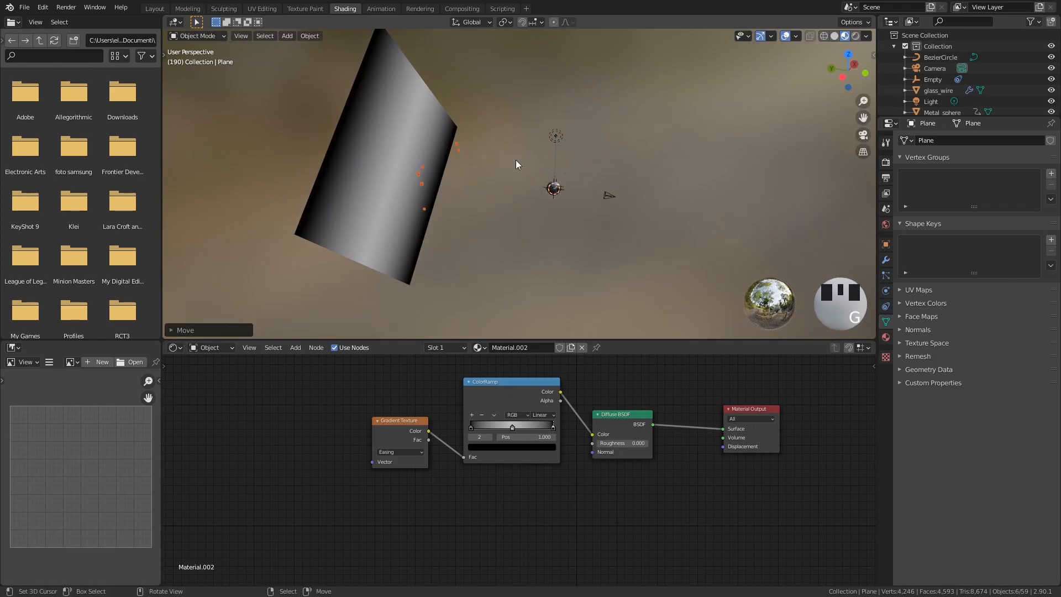
Step: Preview the scene through the camera with rendered shading, and select the camera to access its depth-of-field settings
key("KP_0")
scroll(691, 128, "up", 5)
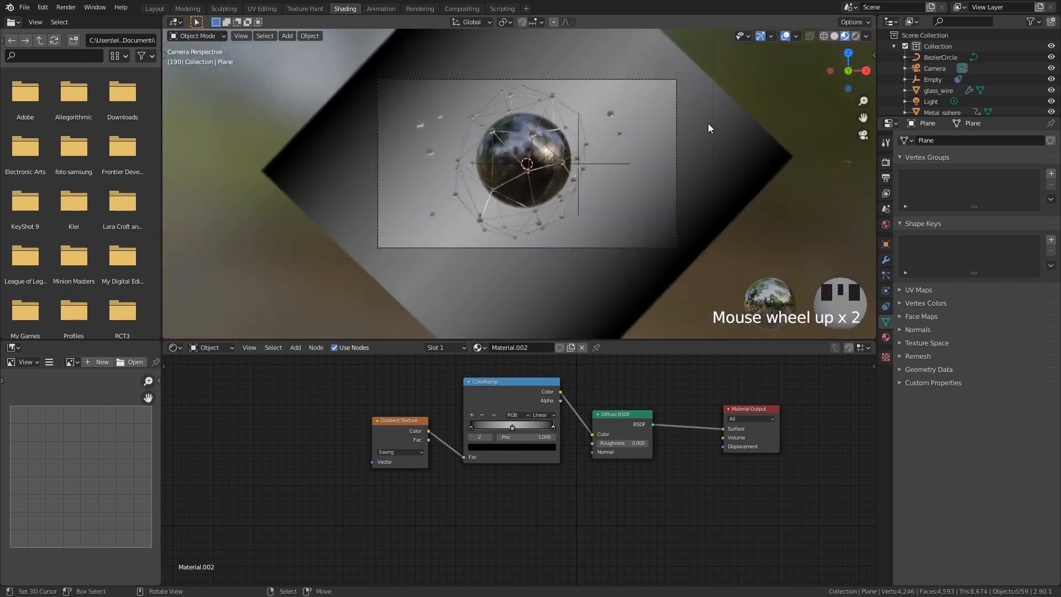
left_click(855, 36)
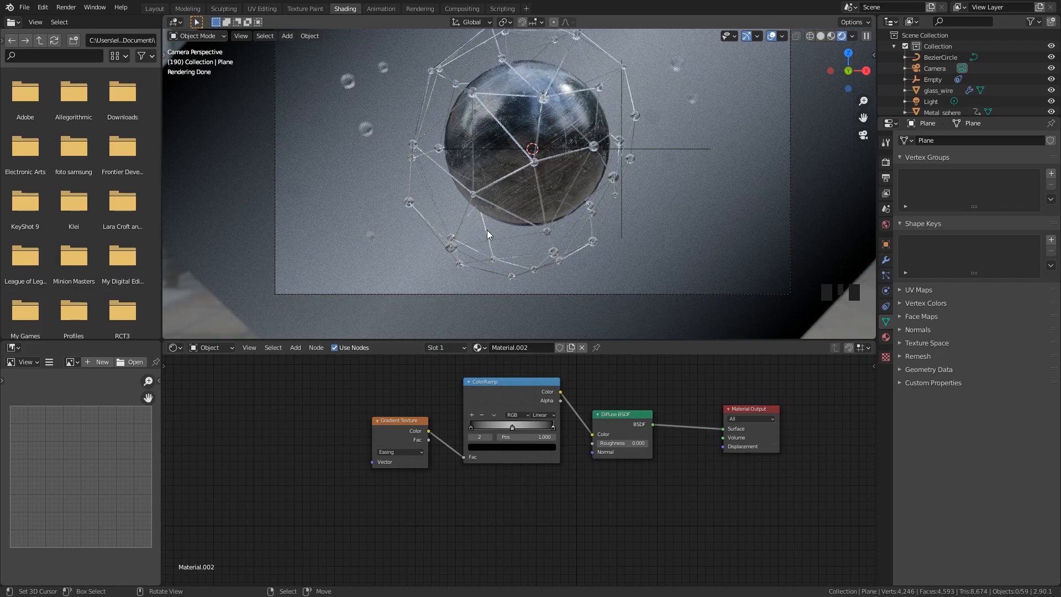
right_click(606, 293)
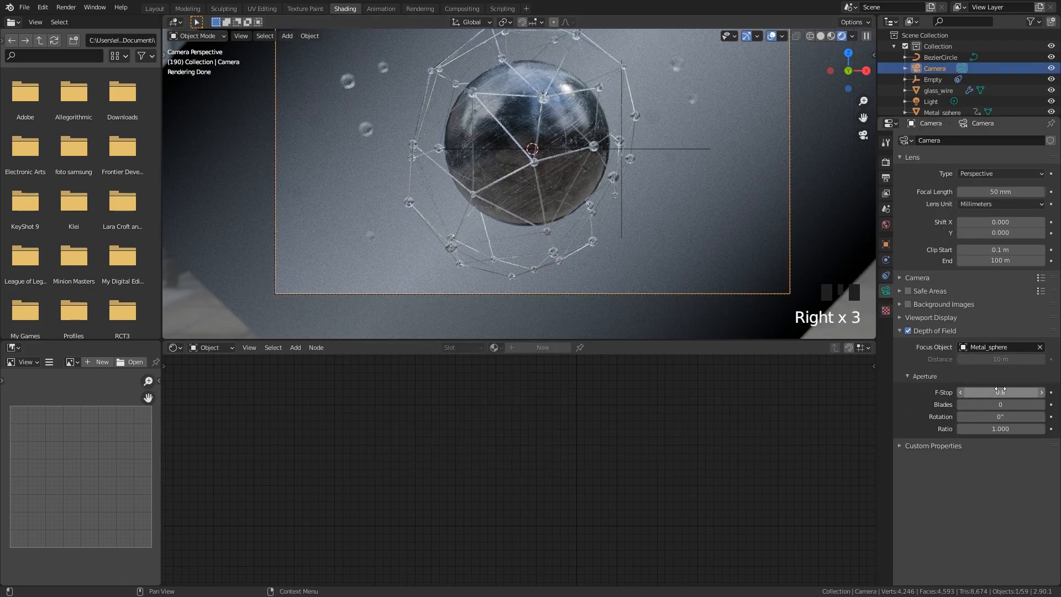